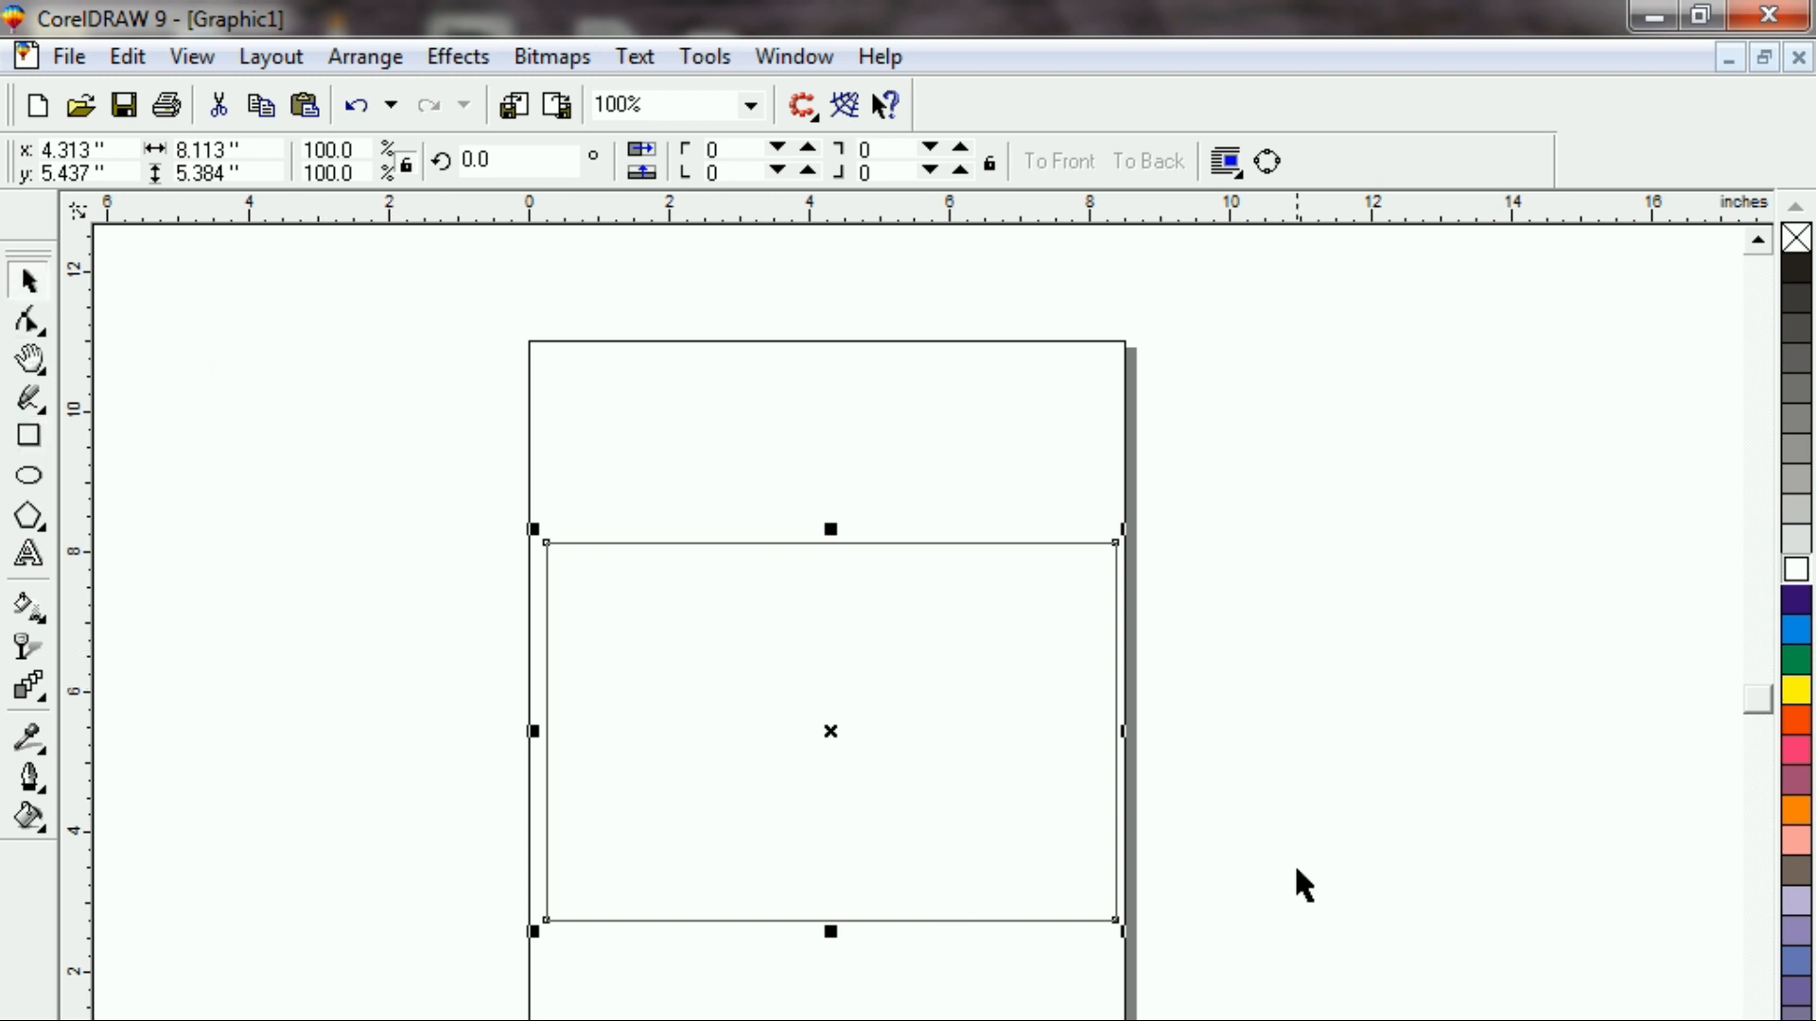
Fill the rectangle with dark blue and draw two overlapping circles about 2.58 inches across in the empty area left of the page
{"action": "left_click", "coordinate": [1797, 601]}
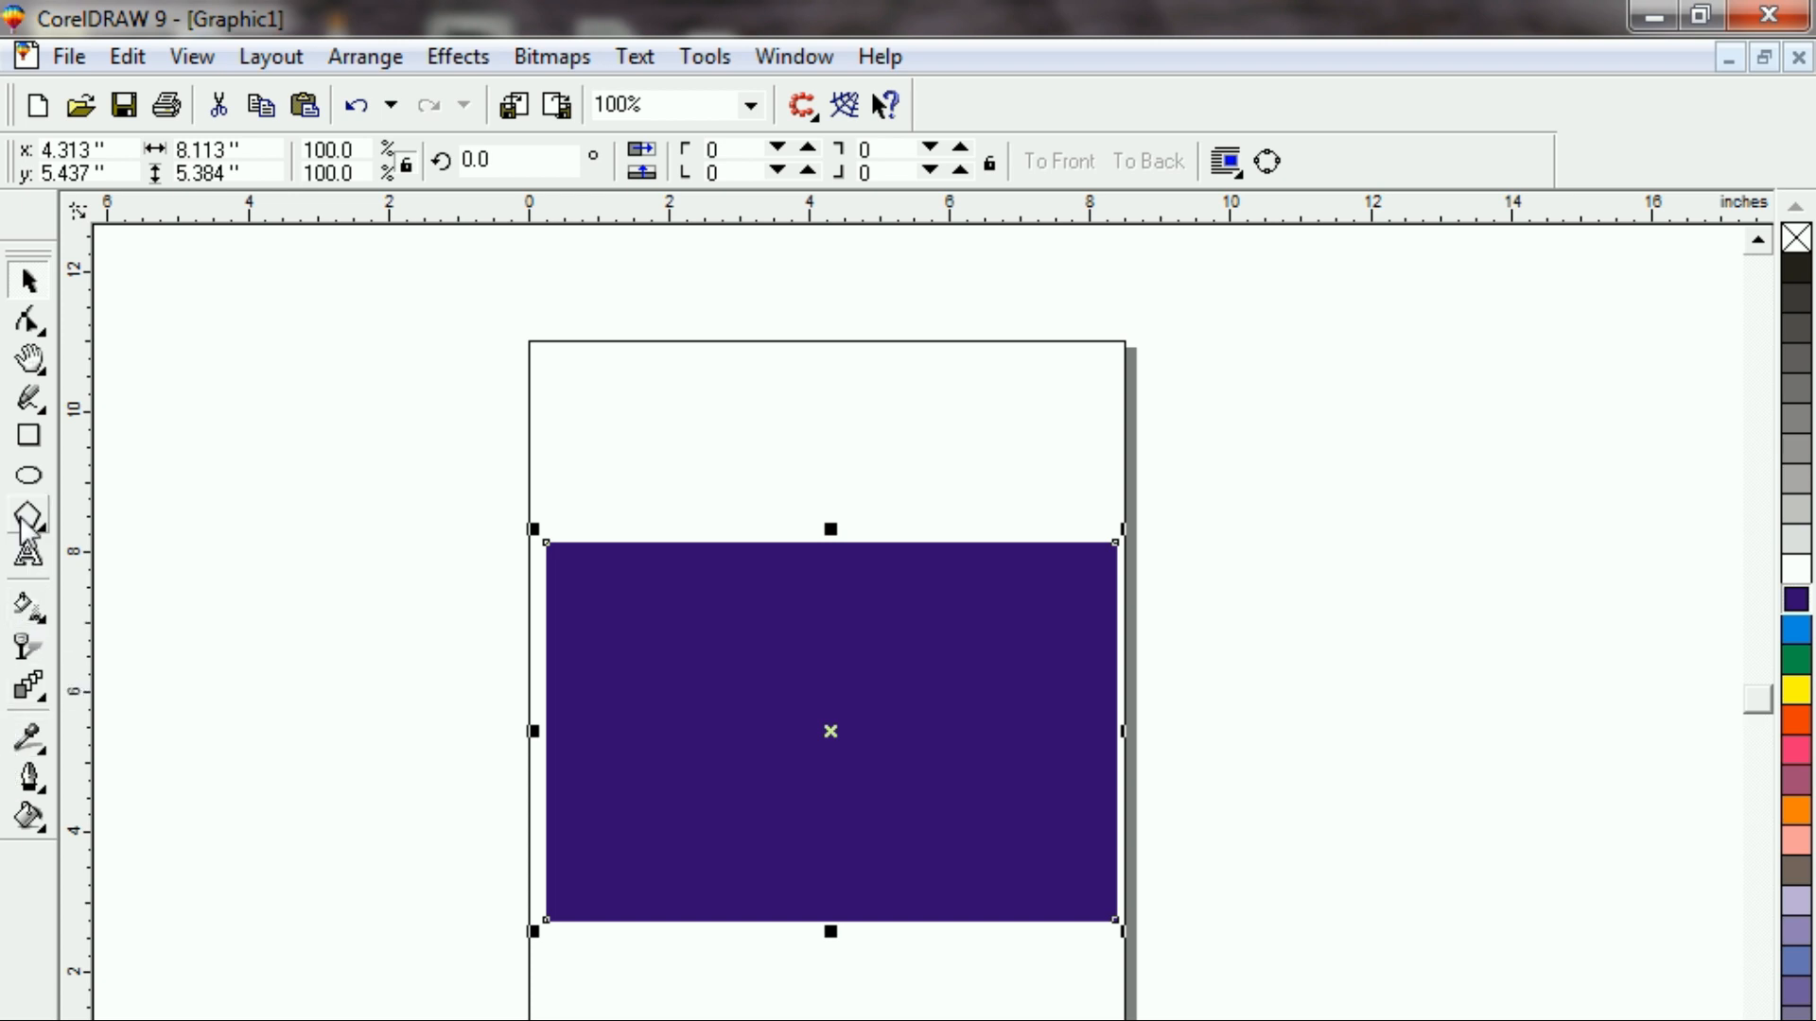
{"action": "left_click", "coordinate": [28, 476]}
{"action": "left_click_drag", "start_coordinate": [140, 632], "coordinate": [296, 781]}
{"action": "mouse_move", "coordinate": [272, 605]}
{"action": "left_mouse_down"}
{"action": "mouse_move", "coordinate": [306, 590]}
{"action": "mouse_move", "coordinate": [292, 561]}
{"action": "left_mouse_up"}
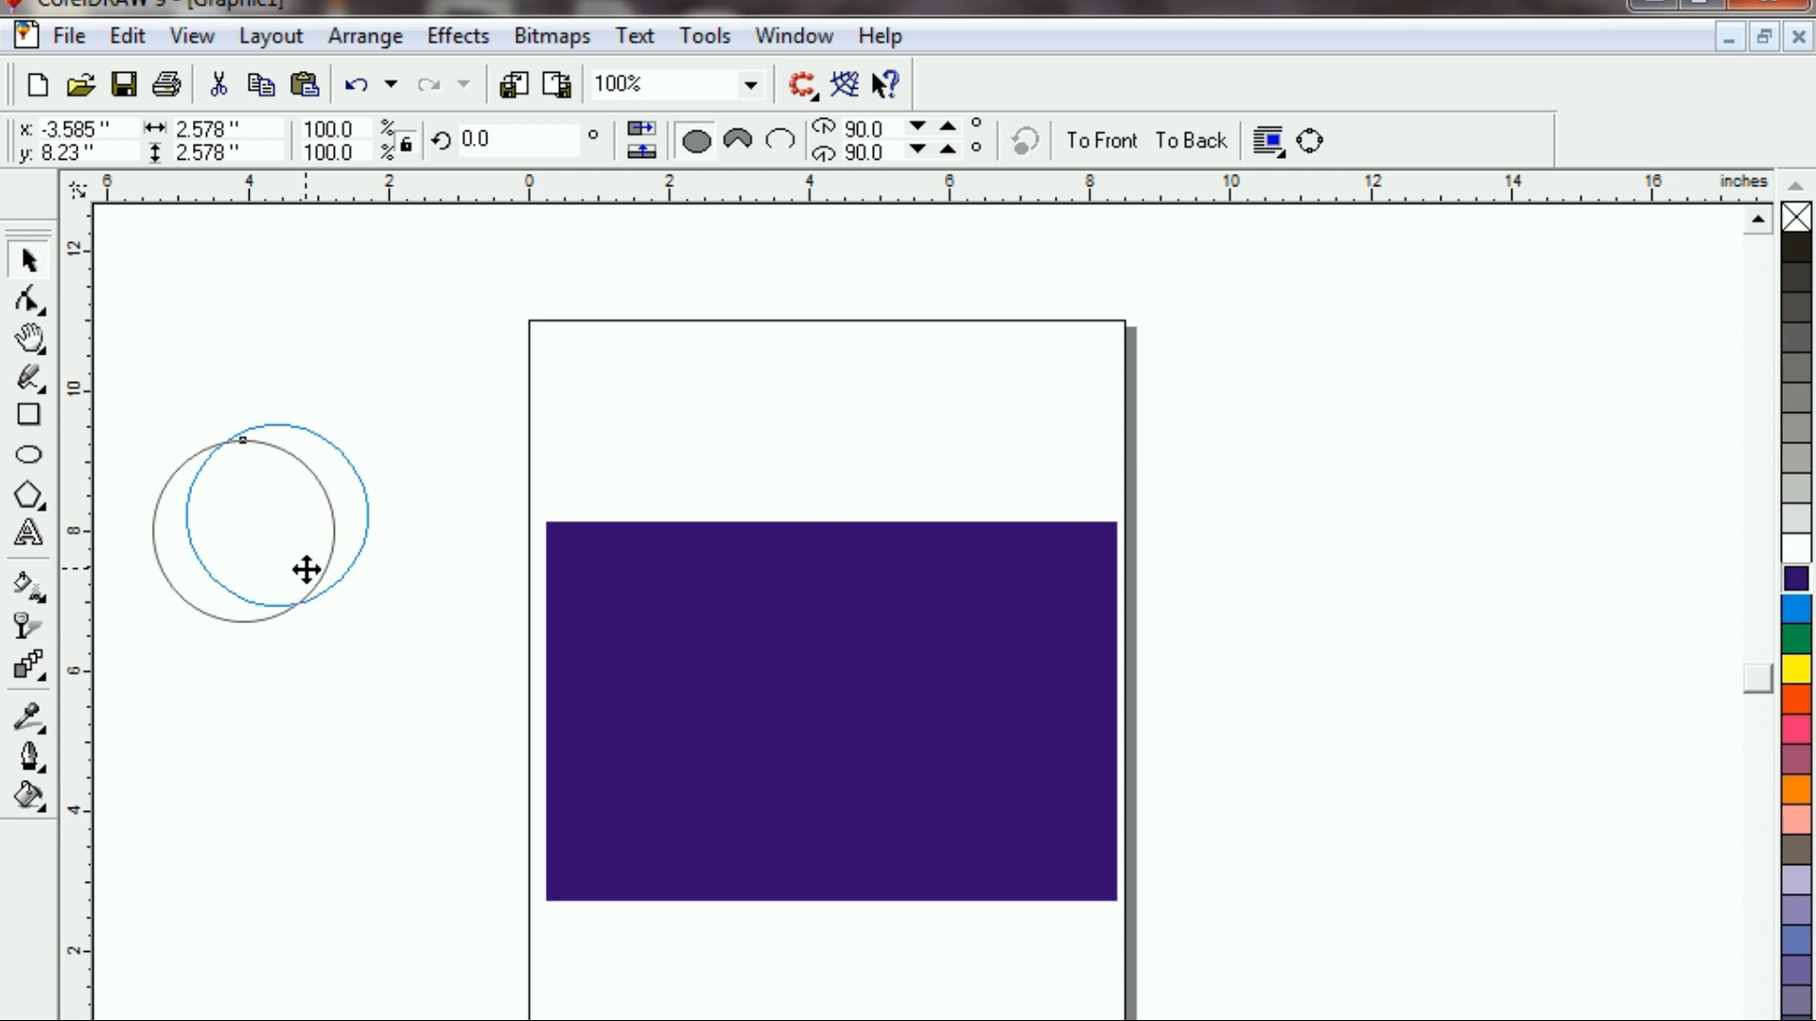
Trim the lower circle with the overlapping upper one and delete the upper circle to leave a crescent
{"action": "left_click_drag", "start_coordinate": [114, 370], "coordinate": [381, 761]}
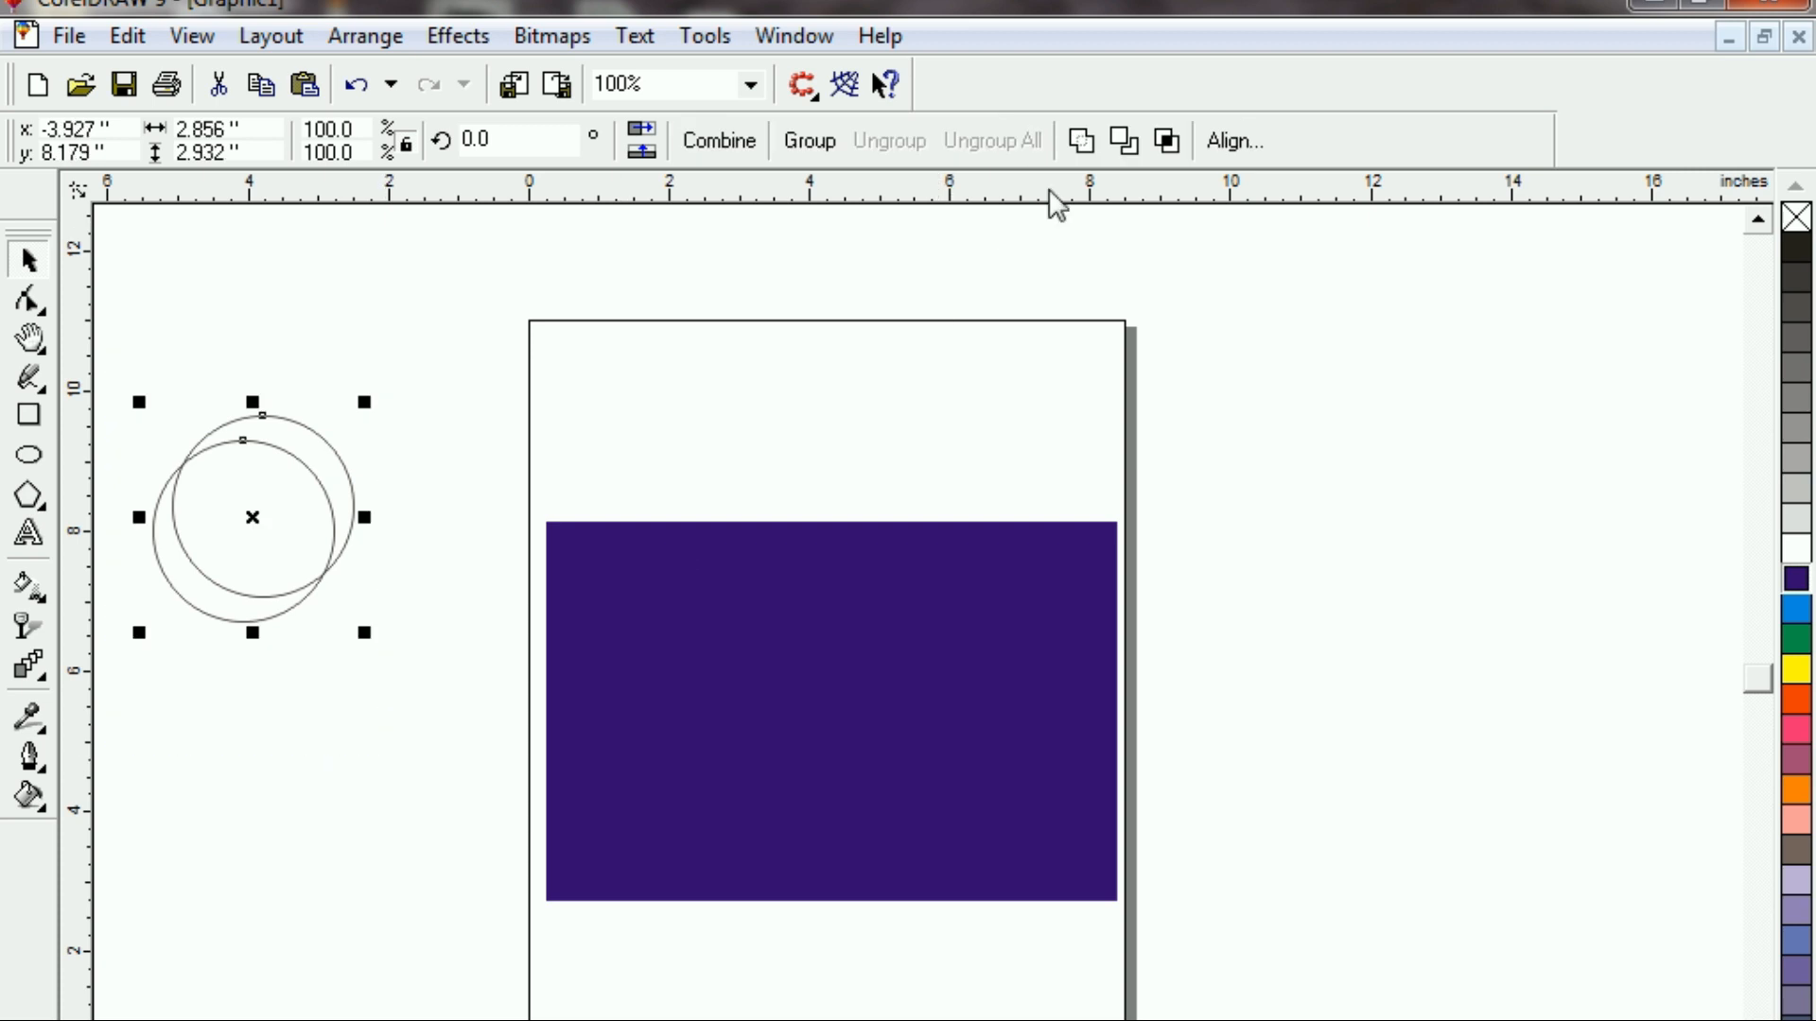
{"action": "left_click", "coordinate": [1123, 140]}
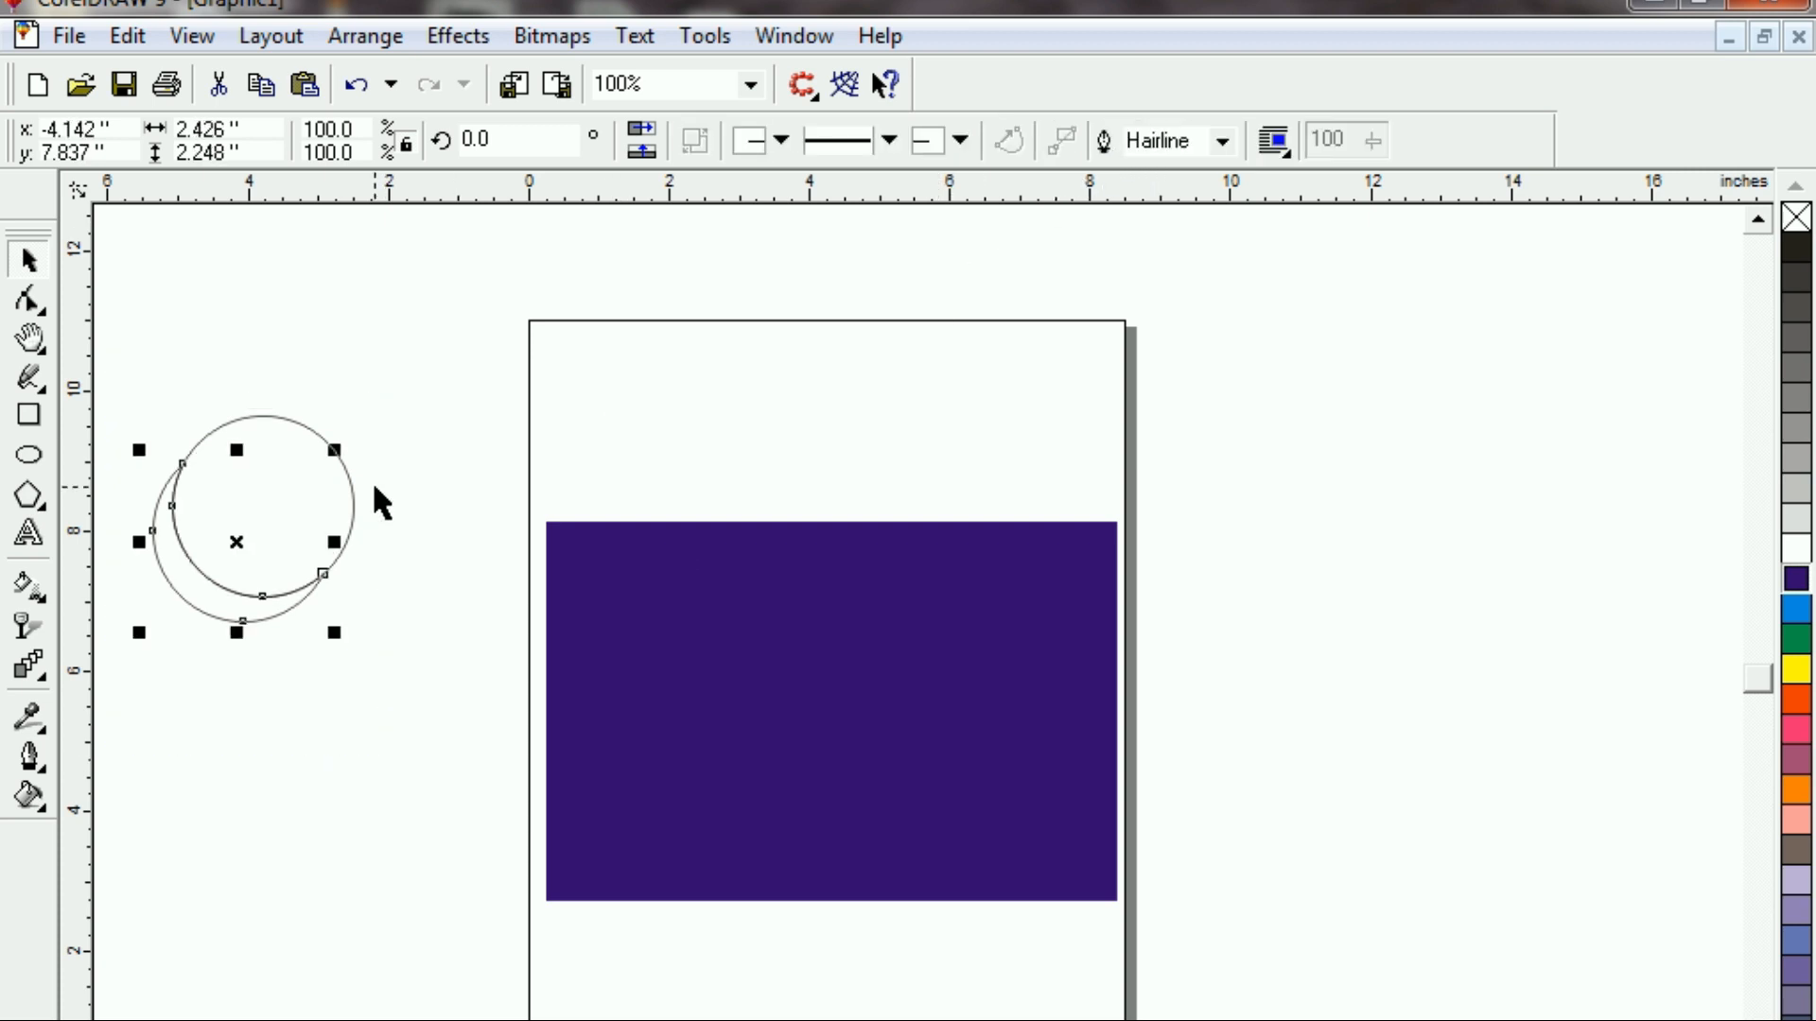
{"action": "left_click", "coordinate": [288, 473]}
{"action": "key", "text": "Delete"}
{"action": "left_click", "coordinate": [242, 596]}
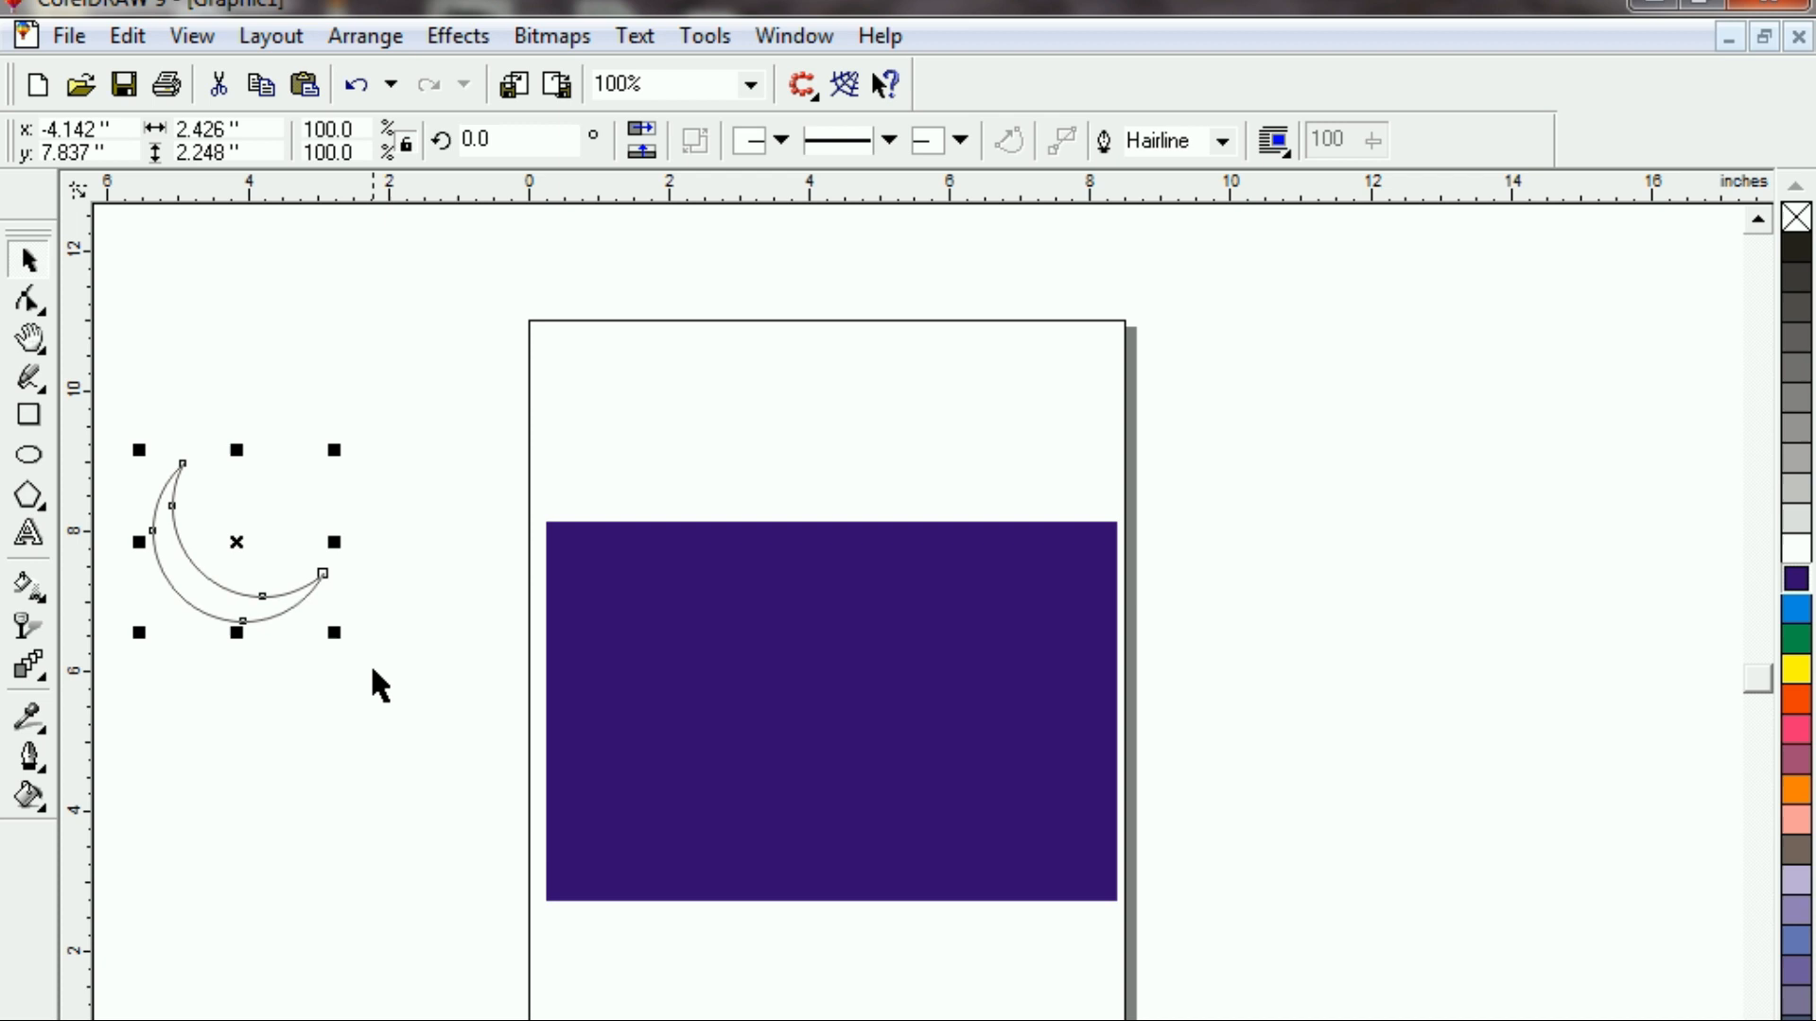
Place the crescent, scaled to about 1.77 by 1.64 inches and filled yellow, in the upper middle of the blue rectangle
{"action": "left_click_drag", "start_coordinate": [335, 632], "coordinate": [289, 590]}
{"action": "left_click", "coordinate": [1795, 669]}
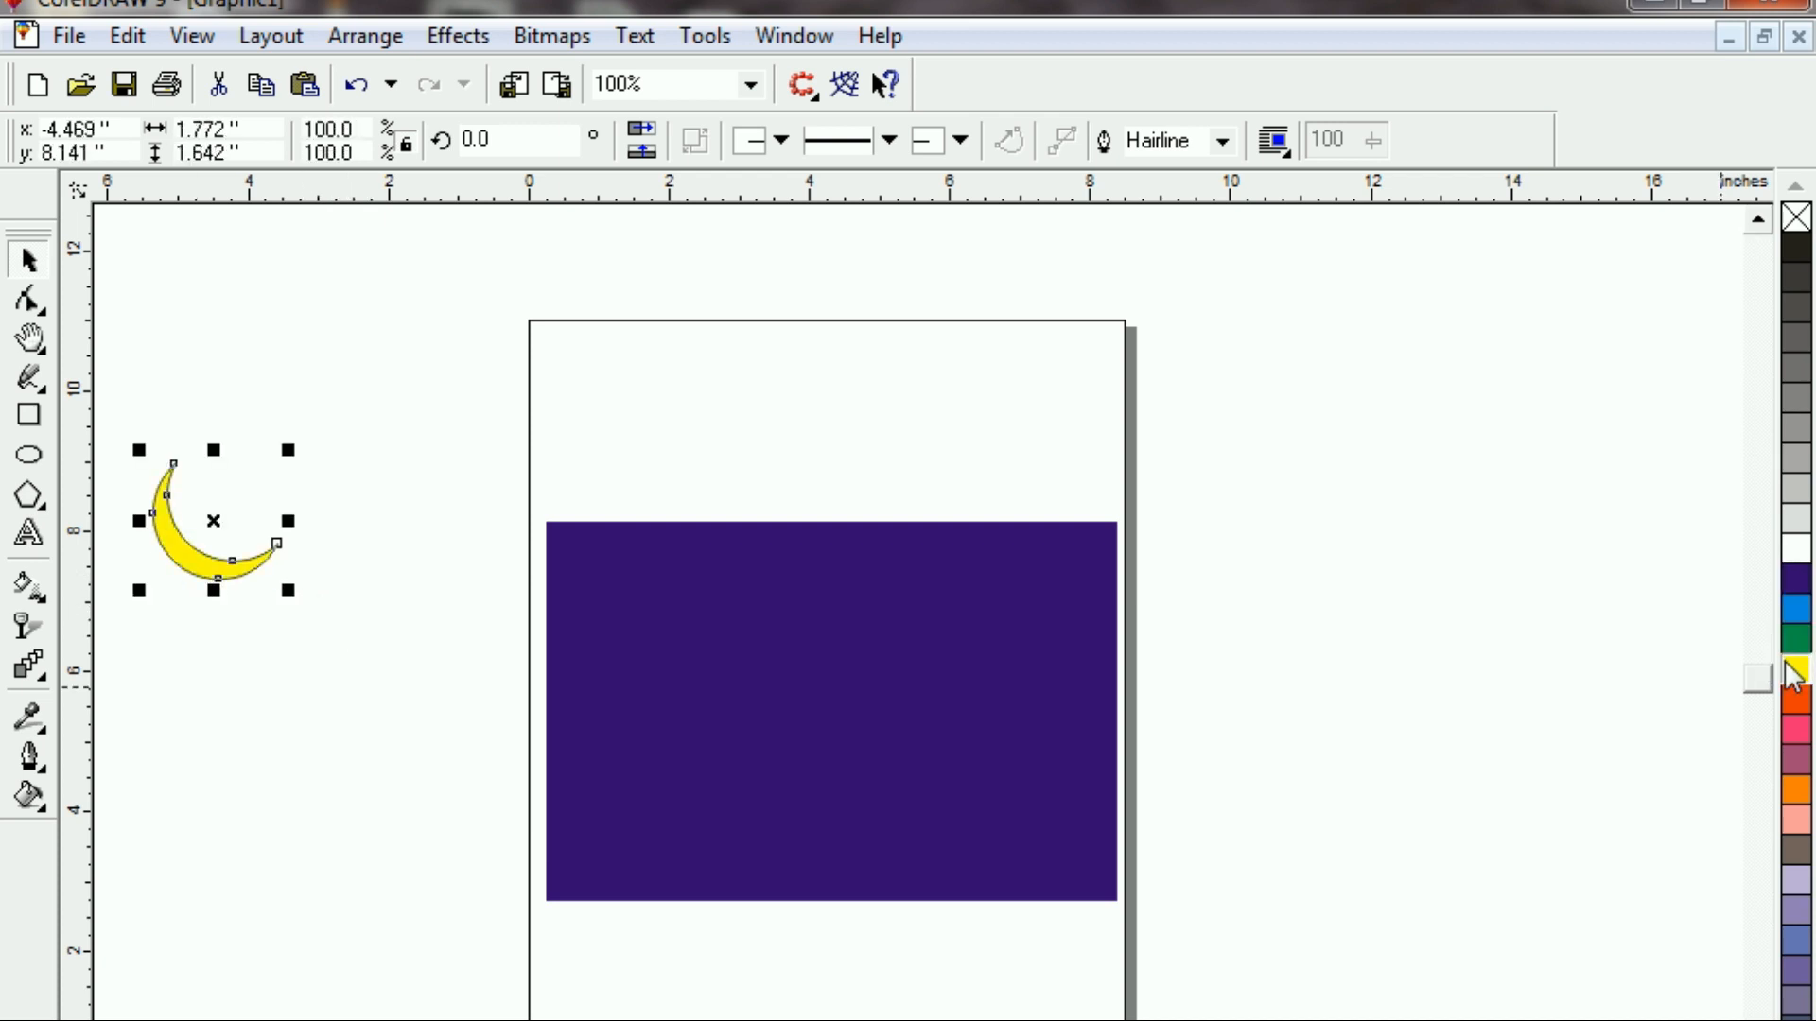
{"action": "left_click_drag", "start_coordinate": [192, 562], "coordinate": [767, 672]}
Draw a circle about 2.15 inches across left of the page and place a horizontally offset copy overlapping it
{"action": "key", "text": "F7"}
{"action": "mouse_move", "coordinate": [186, 608]}
{"action": "left_mouse_down"}
{"action": "mouse_move", "coordinate": [339, 736]}
{"action": "mouse_move", "coordinate": [282, 747]}
{"action": "mouse_move", "coordinate": [371, 747]}
{"action": "left_mouse_up"}
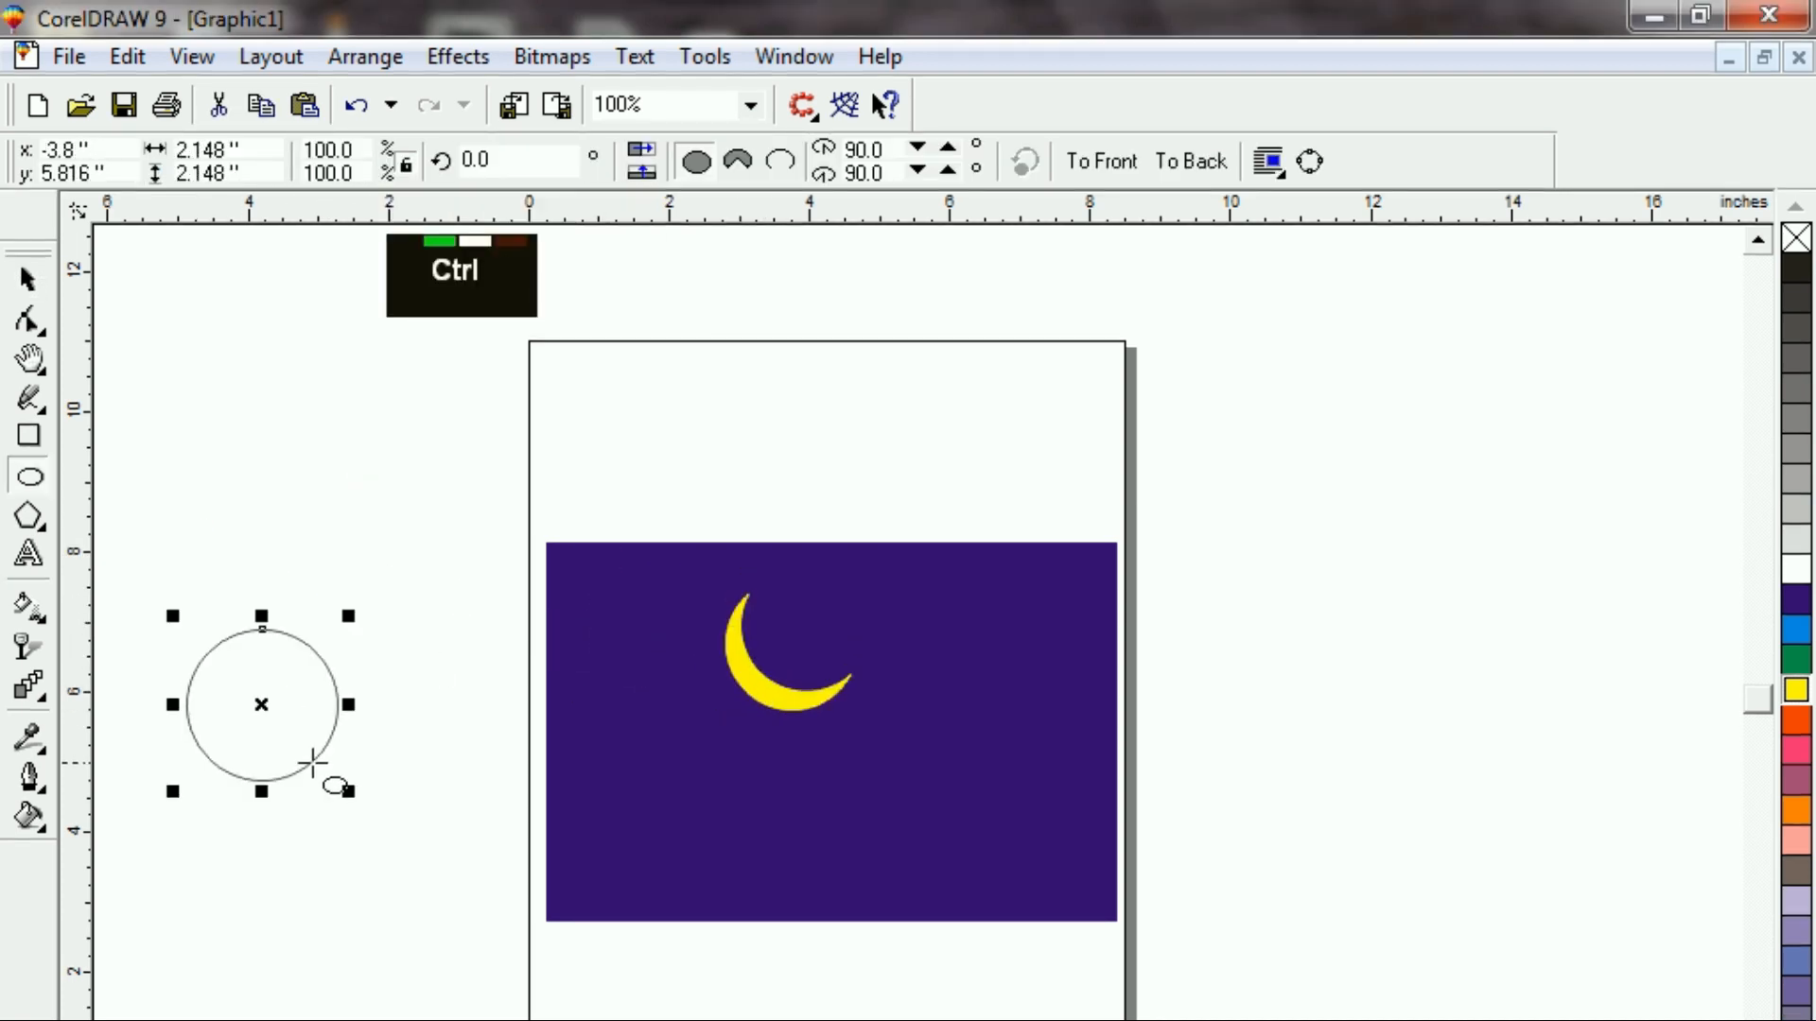
{"action": "left_click", "coordinate": [28, 279]}
{"action": "right_click", "coordinate": [371, 746], "text": "ctrl"}
Intersect the two overlapping circles and delete both originals, leaving only the lens-shaped petal
{"action": "left_click_drag", "start_coordinate": [161, 552], "coordinate": [481, 874]}
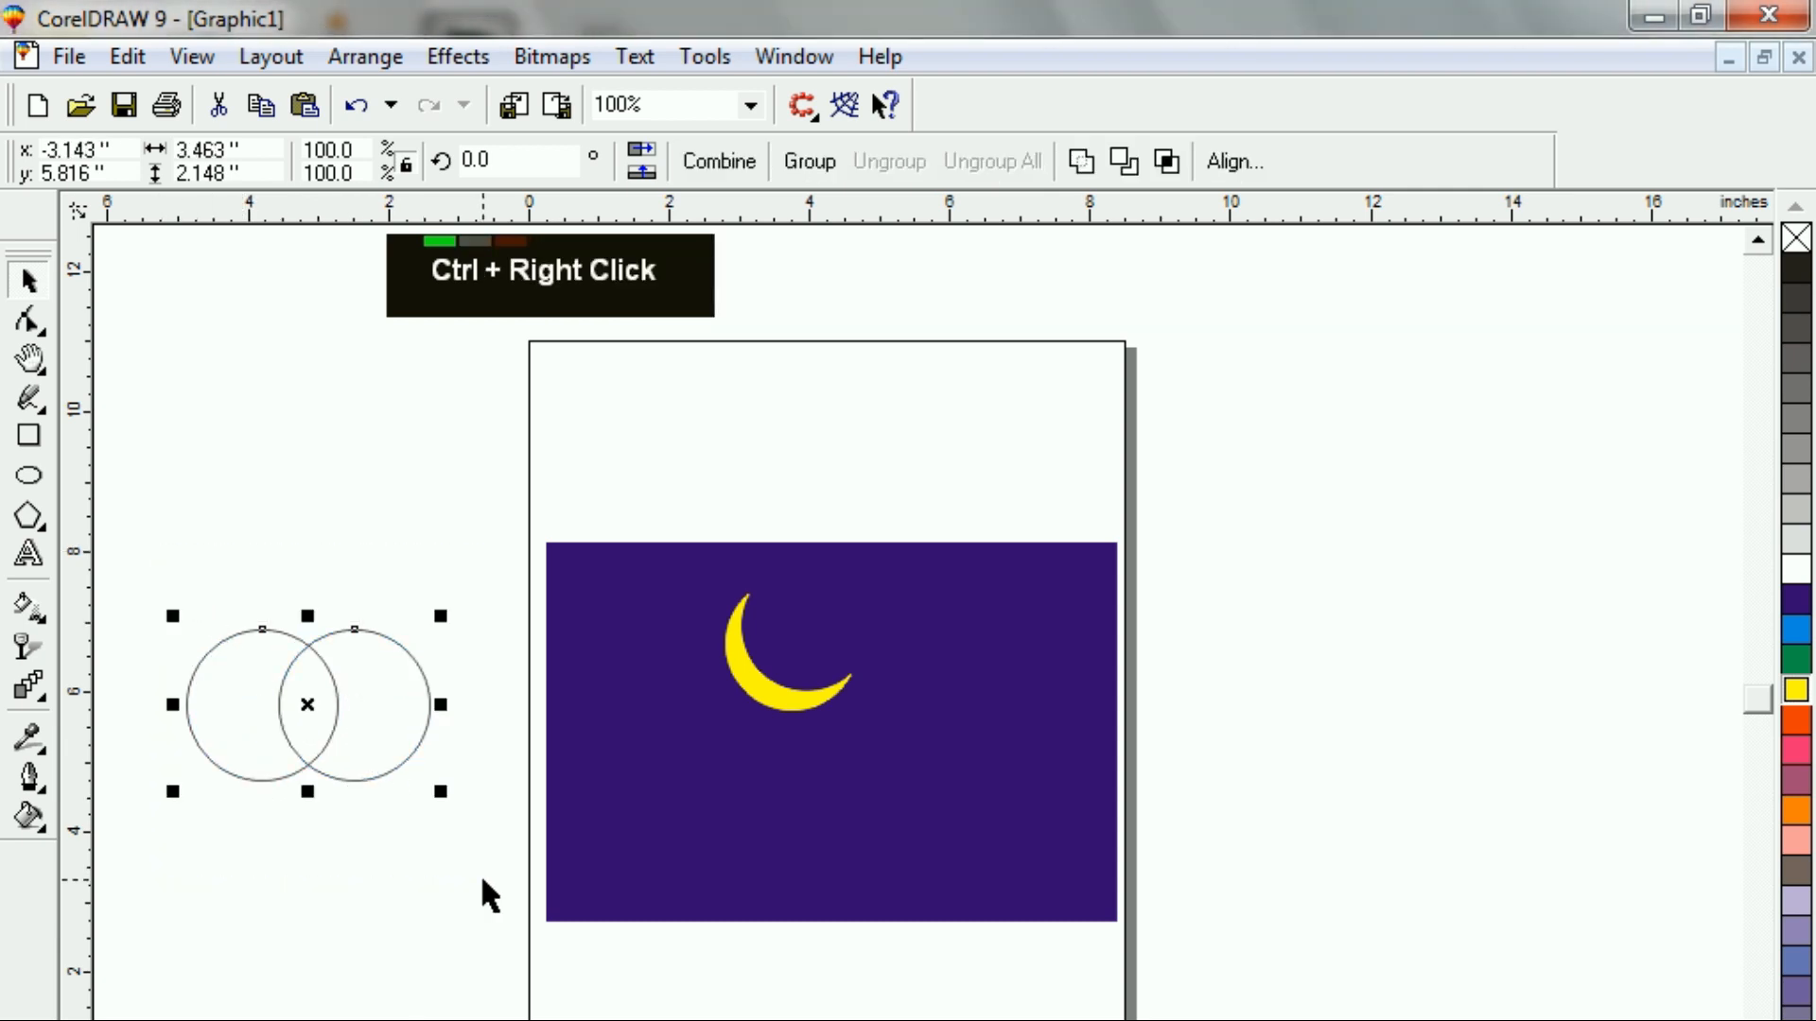
{"action": "left_click", "coordinate": [1167, 161]}
{"action": "left_click", "coordinate": [420, 713]}
{"action": "key", "text": "Delete"}
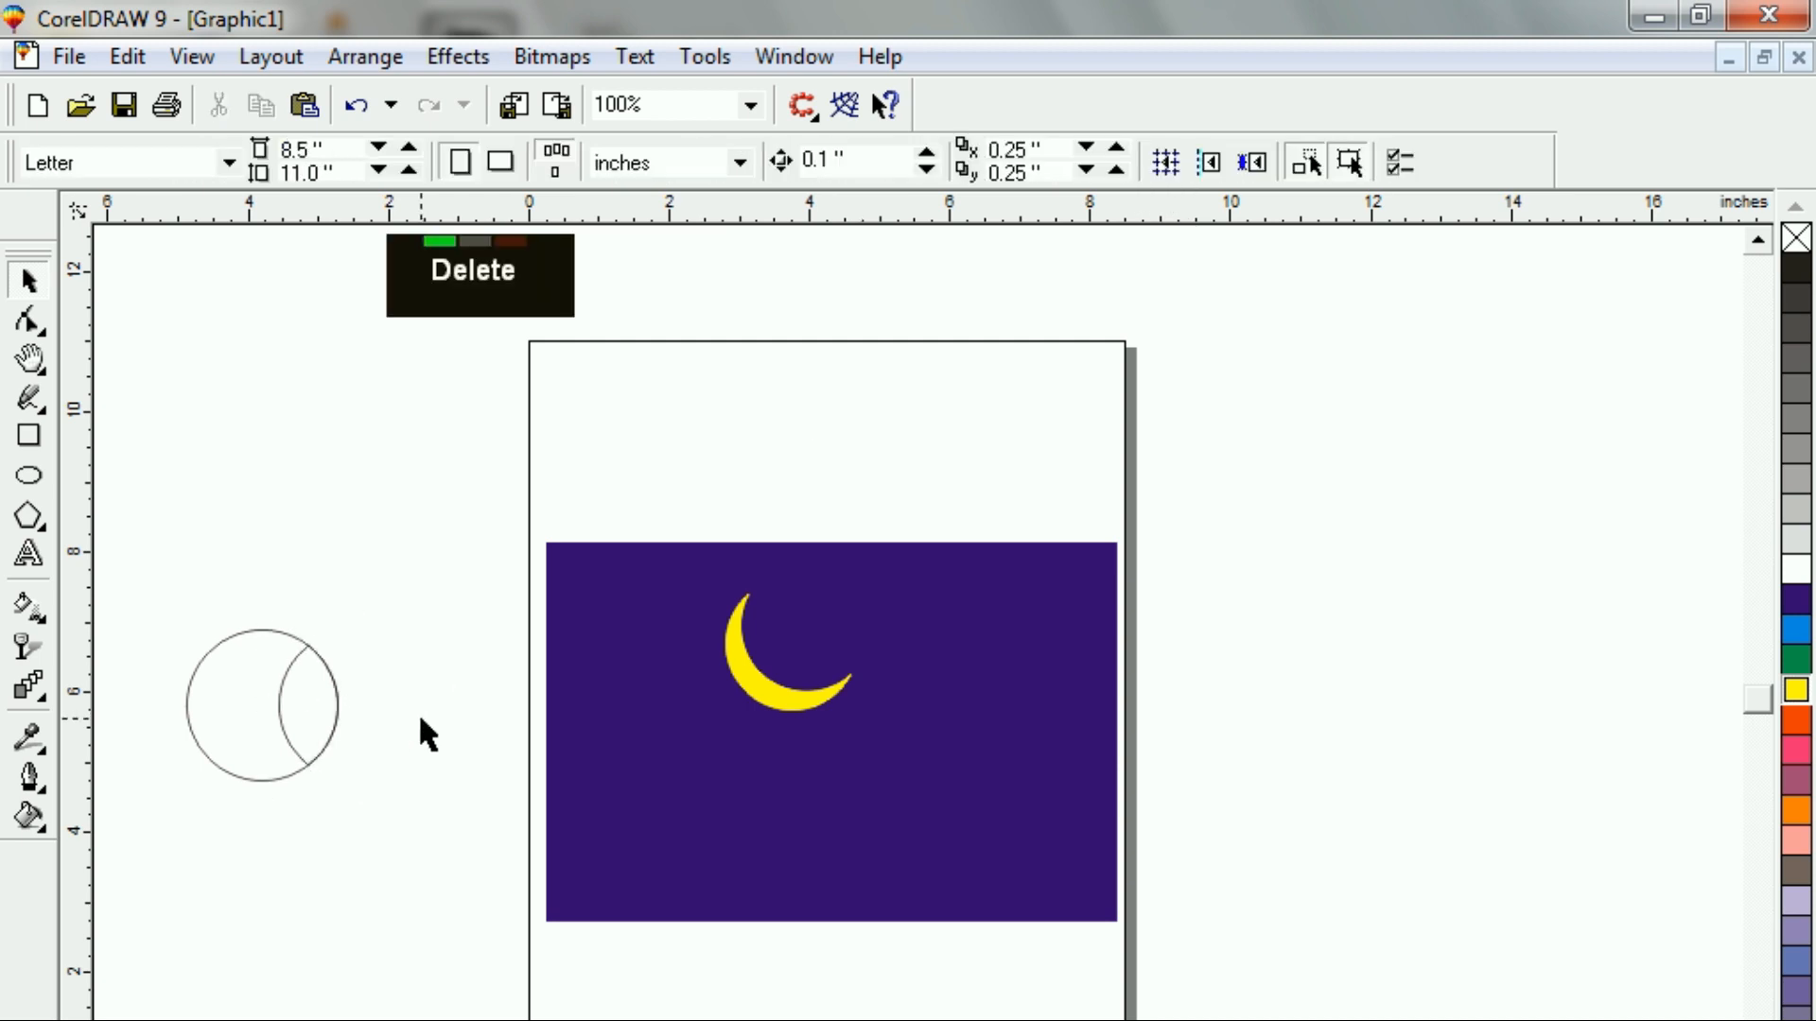
{"action": "left_click", "coordinate": [219, 708]}
{"action": "key", "text": "Delete"}
Set the petal's rotation centre at its lower tip and create a copy rotated 15 degrees clockwise
{"action": "left_click", "coordinate": [326, 723]}
{"action": "mouse_move", "coordinate": [326, 723]}
{"action": "left_mouse_down"}
{"action": "mouse_move", "coordinate": [315, 662]}
{"action": "mouse_move", "coordinate": [301, 691]}
{"action": "left_mouse_up"}
{"action": "left_click", "coordinate": [310, 659]}
{"action": "left_click_drag", "start_coordinate": [340, 557], "coordinate": [365, 570]}
{"action": "right_click", "coordinate": [365, 570], "text": "ctrl"}
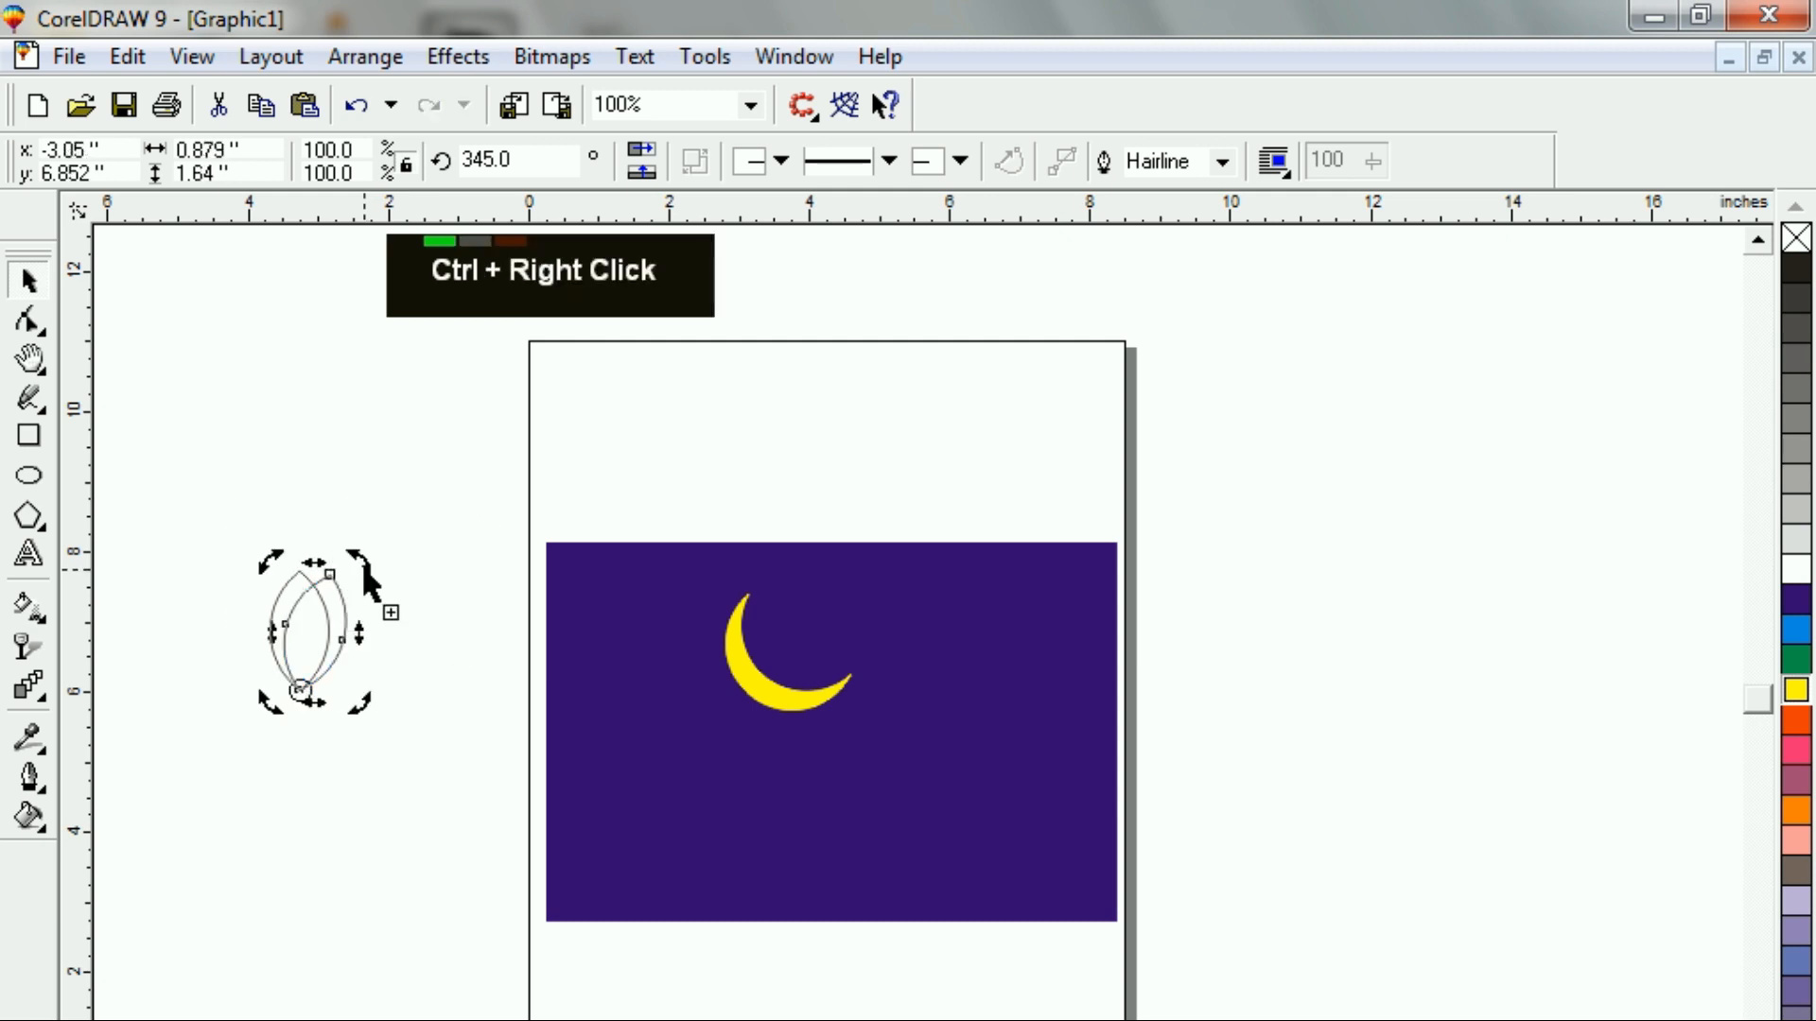
Repeat the 15-degree rotated duplication until the petals form a complete circular flower
{"action": "key", "text": "ctrl+r"}
{"action": "key", "text": "ctrl+r"}
{"action": "key", "text": "ctrl+r"}
{"action": "key", "text": "ctrl+r"}
{"action": "key", "text": "ctrl+r"}
{"action": "key", "text": "ctrl+r"}
{"action": "key", "text": "ctrl+r"}
{"action": "key", "text": "ctrl+r"}
{"action": "key", "text": "ctrl+r"}
{"action": "key", "text": "ctrl+r"}
{"action": "key", "text": "ctrl+r"}
{"action": "key", "text": "ctrl+r"}
{"action": "key", "text": "ctrl+r"}
{"action": "key", "text": "ctrl+r"}
{"action": "key", "text": "ctrl+r"}
{"action": "key", "text": "ctrl+r"}
{"action": "key", "text": "ctrl+r"}
{"action": "key", "text": "ctrl+r"}
{"action": "key", "text": "ctrl+r"}
{"action": "key", "text": "ctrl+r"}
{"action": "key", "text": "ctrl+r"}
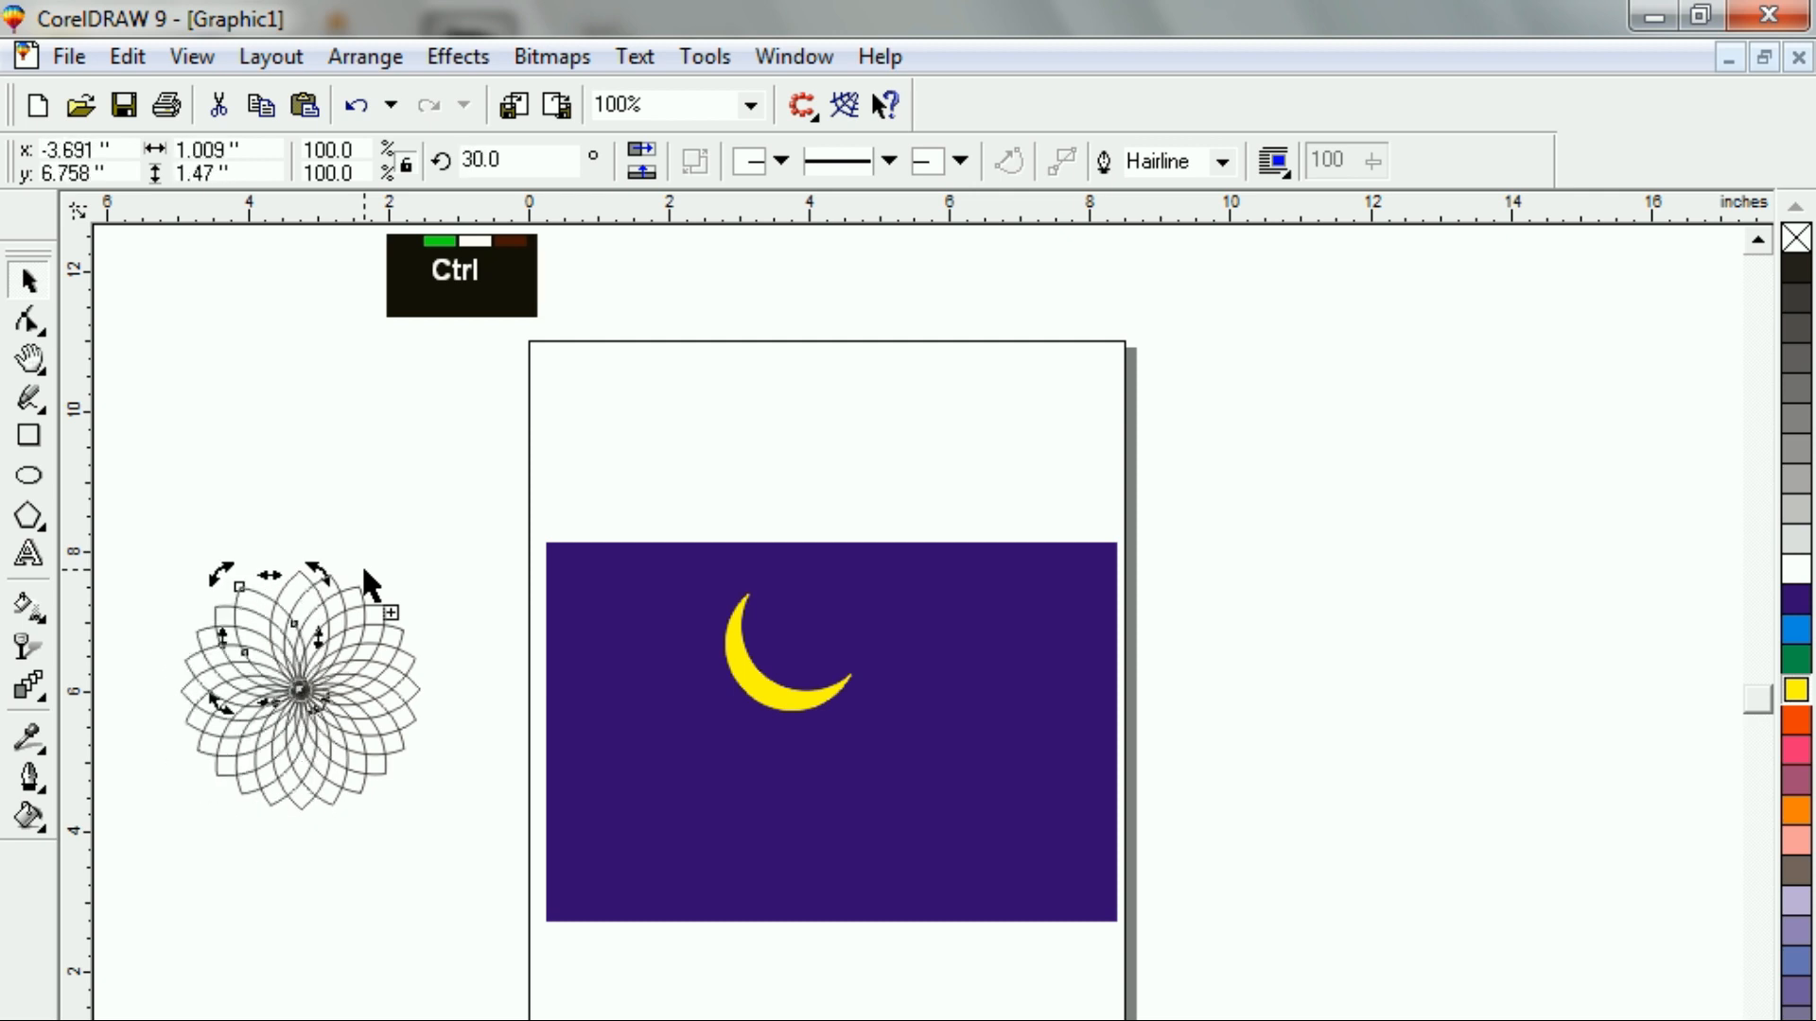
{"action": "key", "text": "ctrl+r"}
Start a custom linear fountain fill for all the petals, with orange-red at the start and light blue at 32%
{"action": "double_click", "coordinate": [172, 496]}
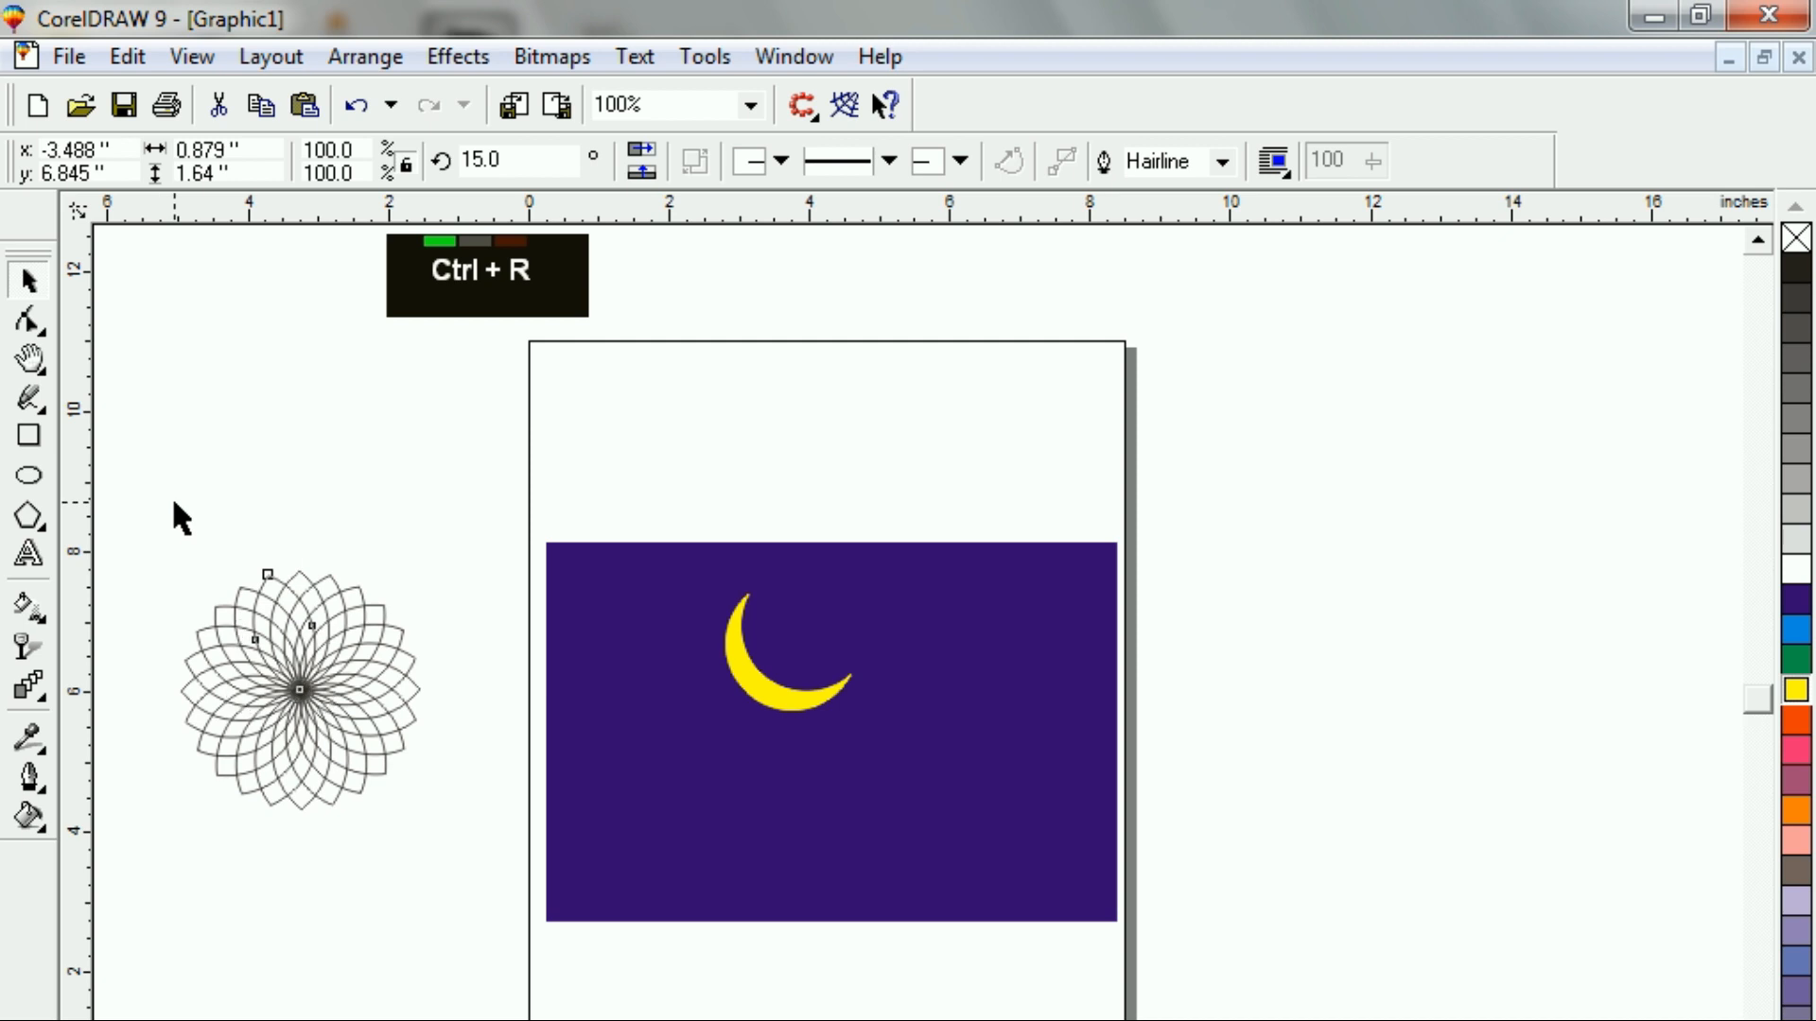
{"action": "left_click_drag", "start_coordinate": [445, 889], "coordinate": [460, 895]}
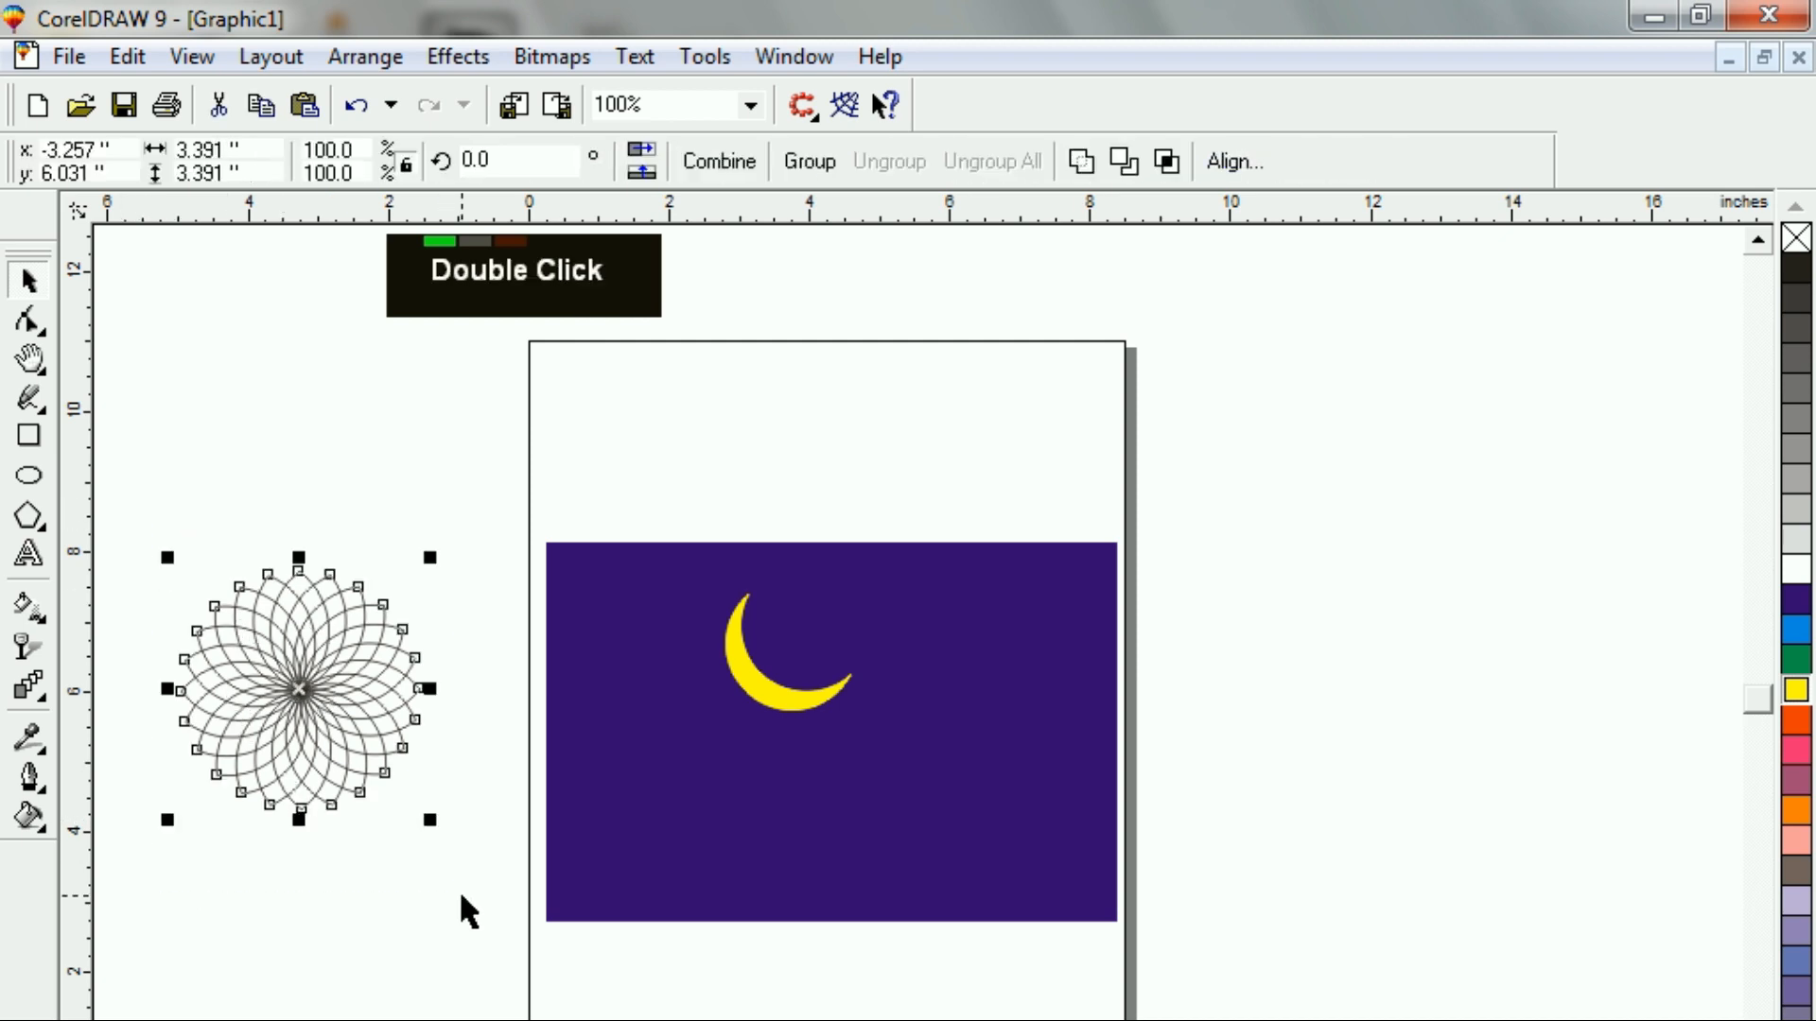
{"action": "key", "text": "F11"}
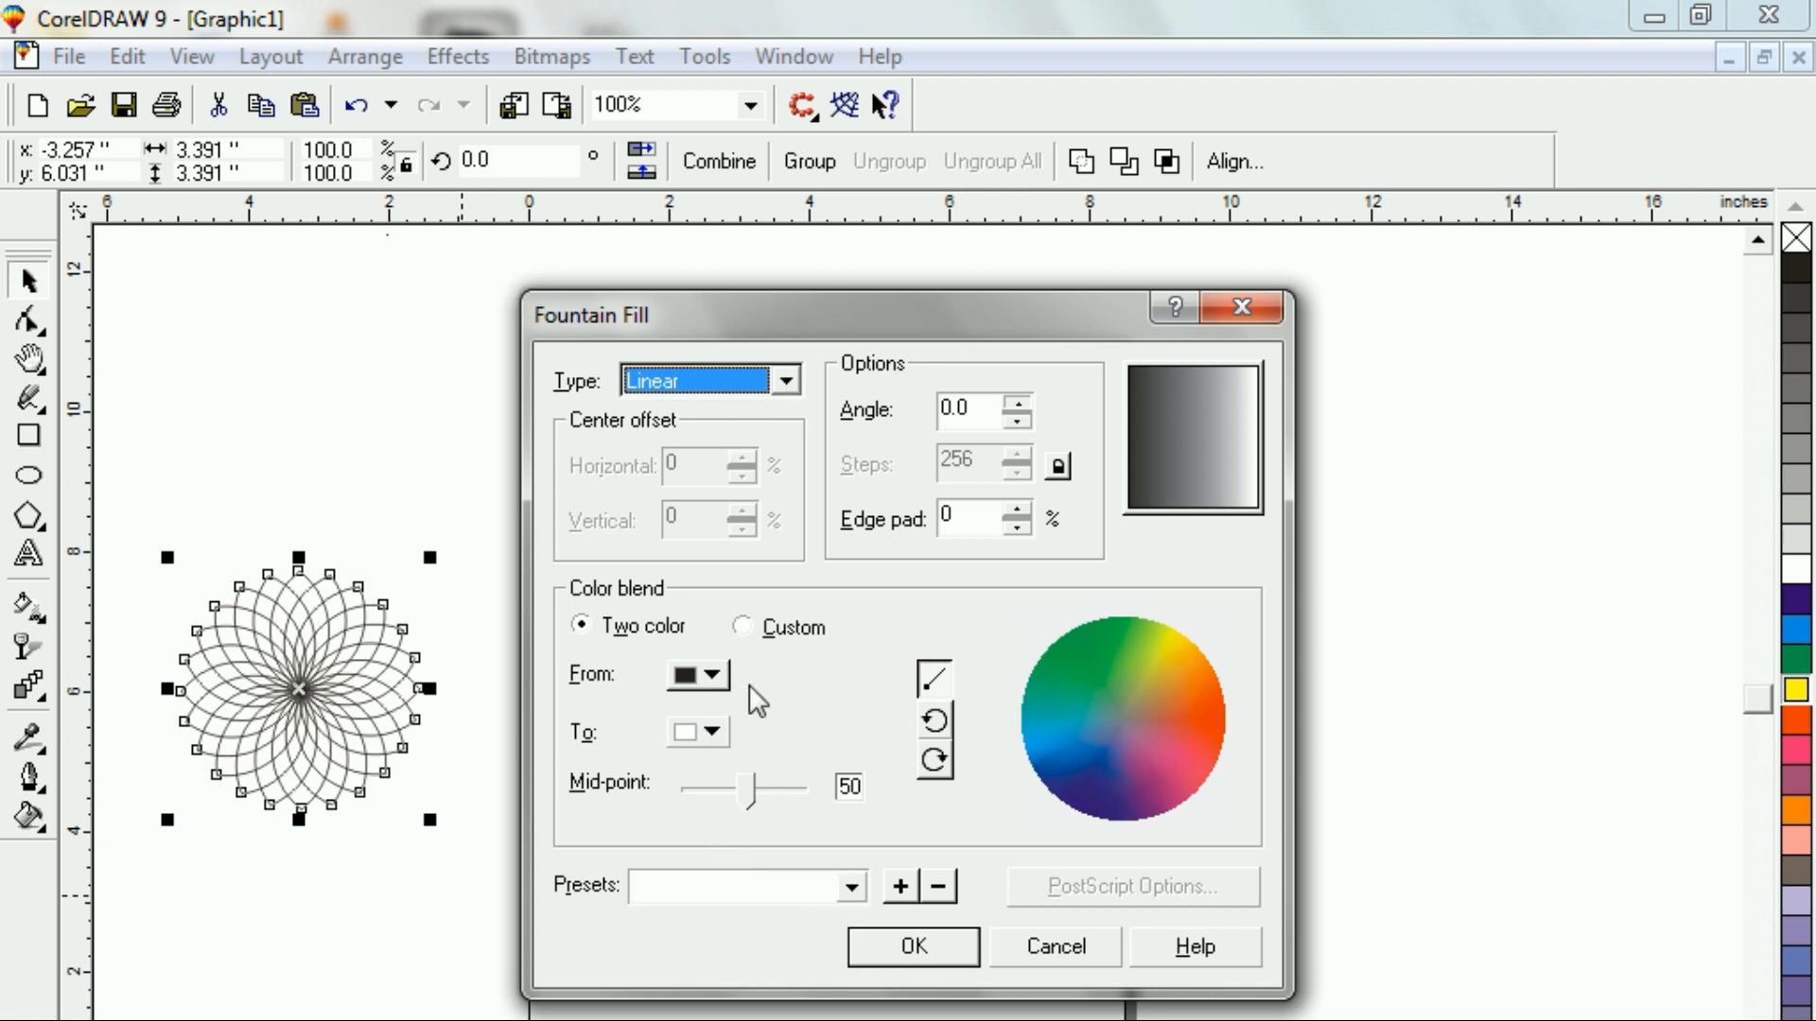
{"action": "left_click", "coordinate": [781, 632]}
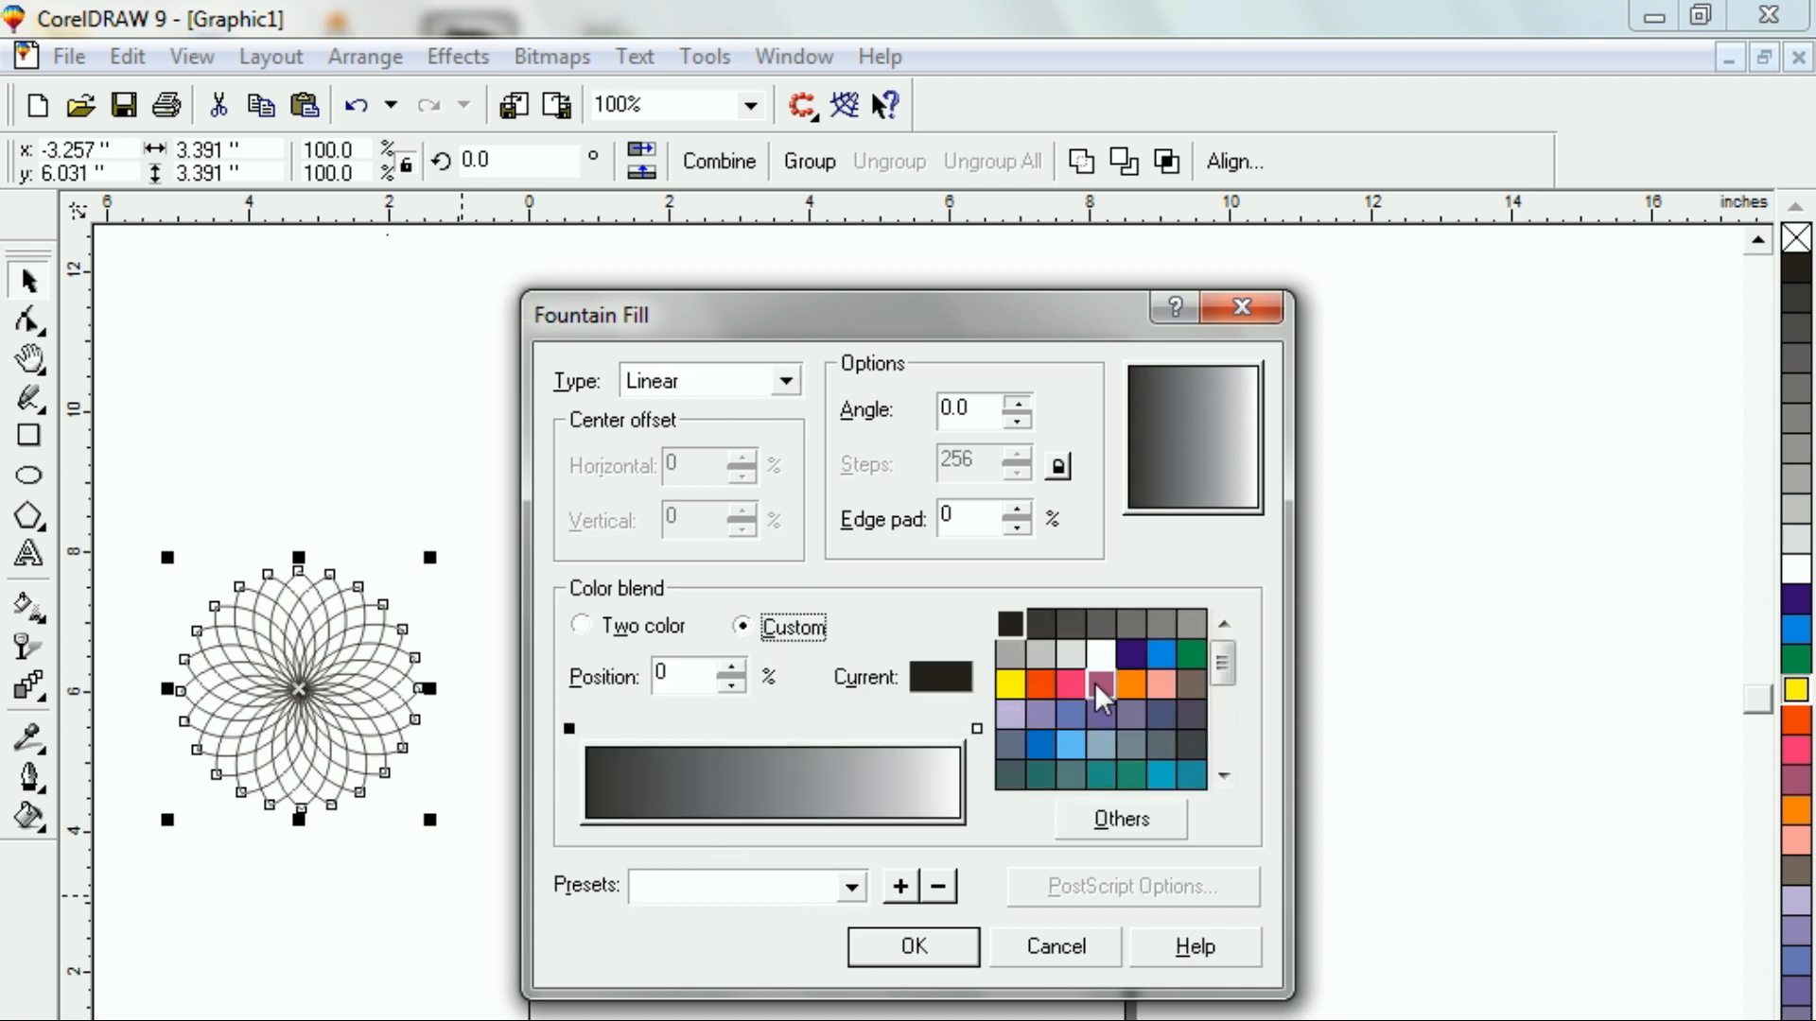
{"action": "left_click", "coordinate": [1041, 684]}
{"action": "double_click", "coordinate": [704, 729]}
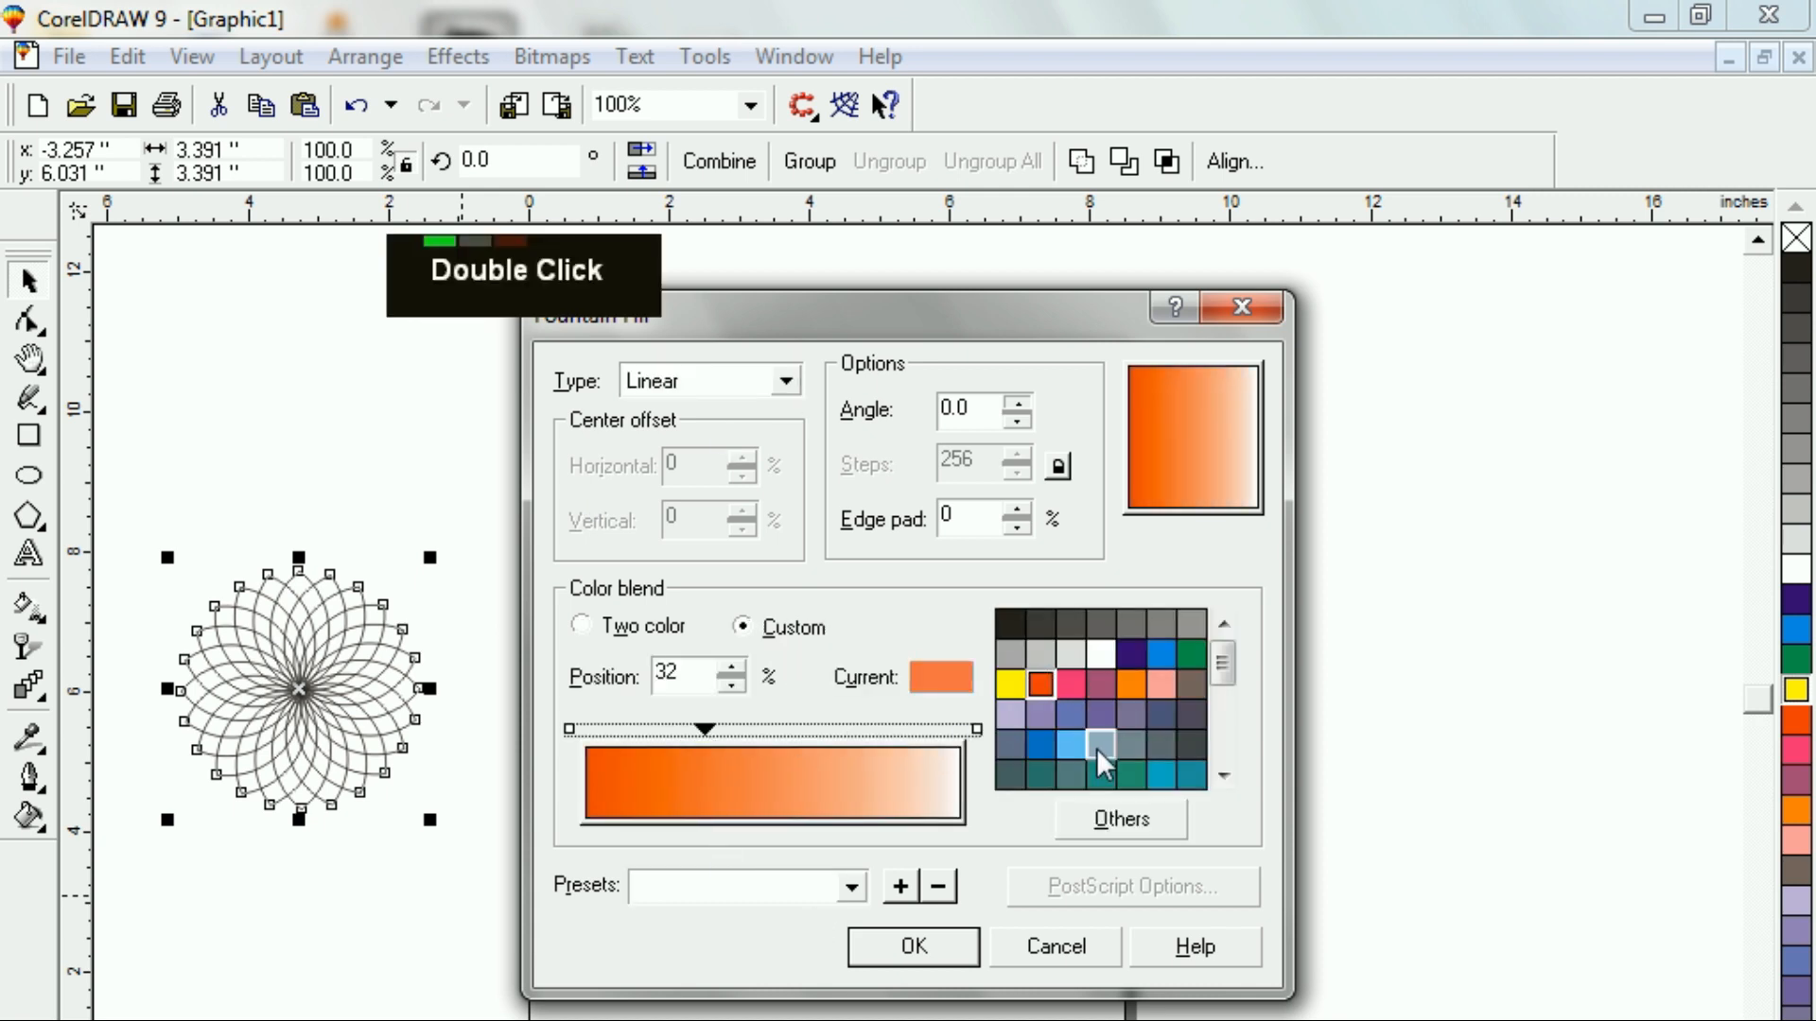
{"action": "left_click", "coordinate": [1070, 745]}
Add a yellow colour stop at 58% and a teal colour stop at 83% to the fountain fill
{"action": "double_click", "coordinate": [803, 729]}
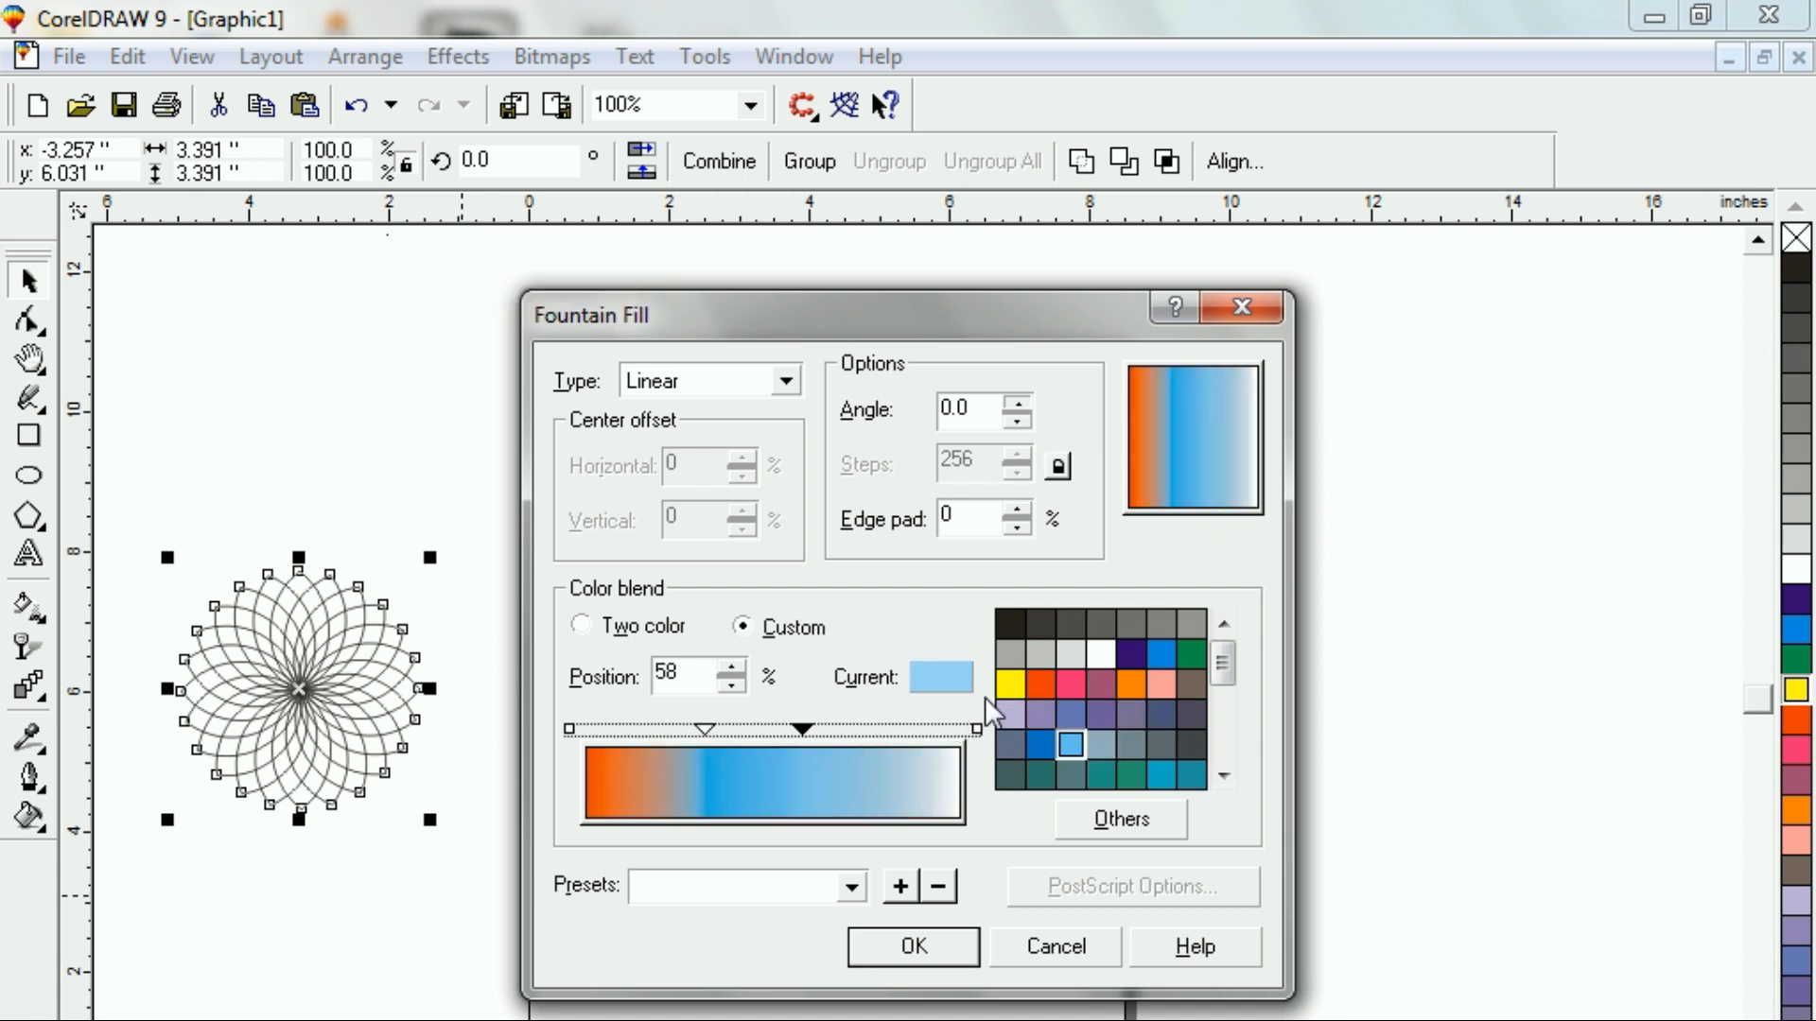
{"action": "left_click", "coordinate": [1011, 684]}
{"action": "double_click", "coordinate": [897, 729]}
{"action": "left_click", "coordinate": [1101, 774]}
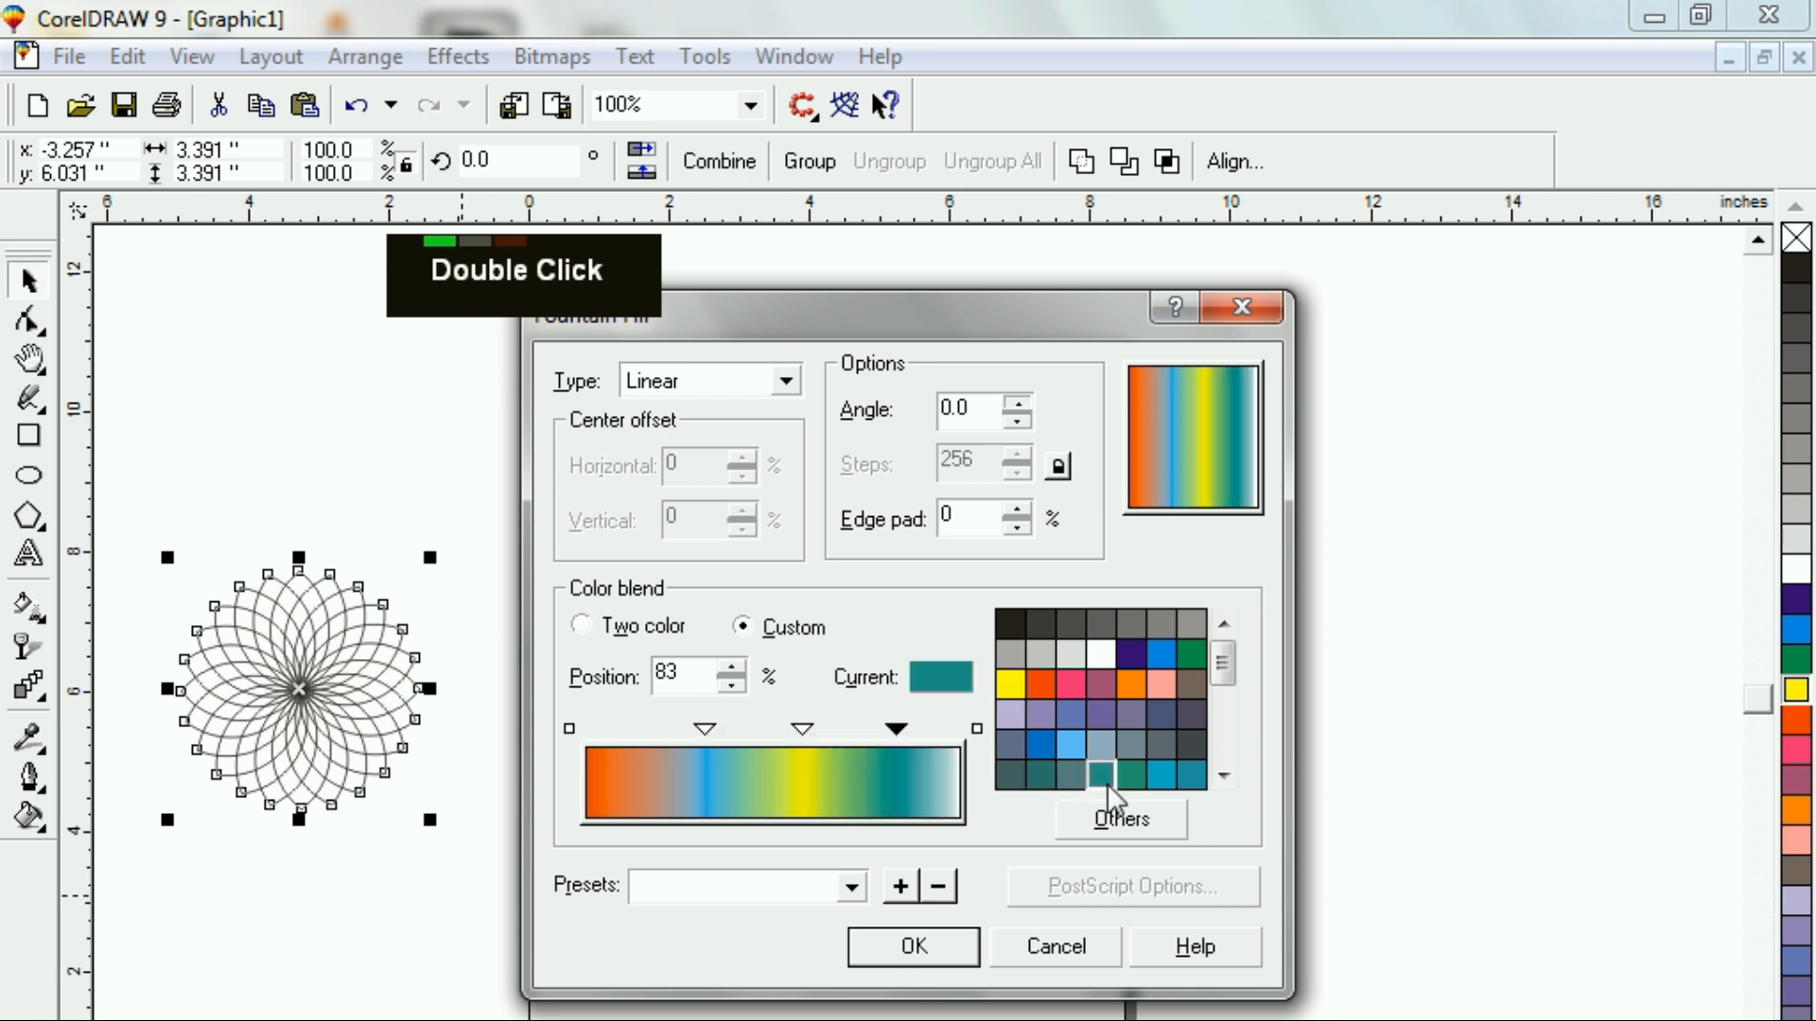
Set the fountain fill's end colour at 100% to a muted grey-purple and apply the fill to the petals
{"action": "left_click", "coordinate": [978, 728]}
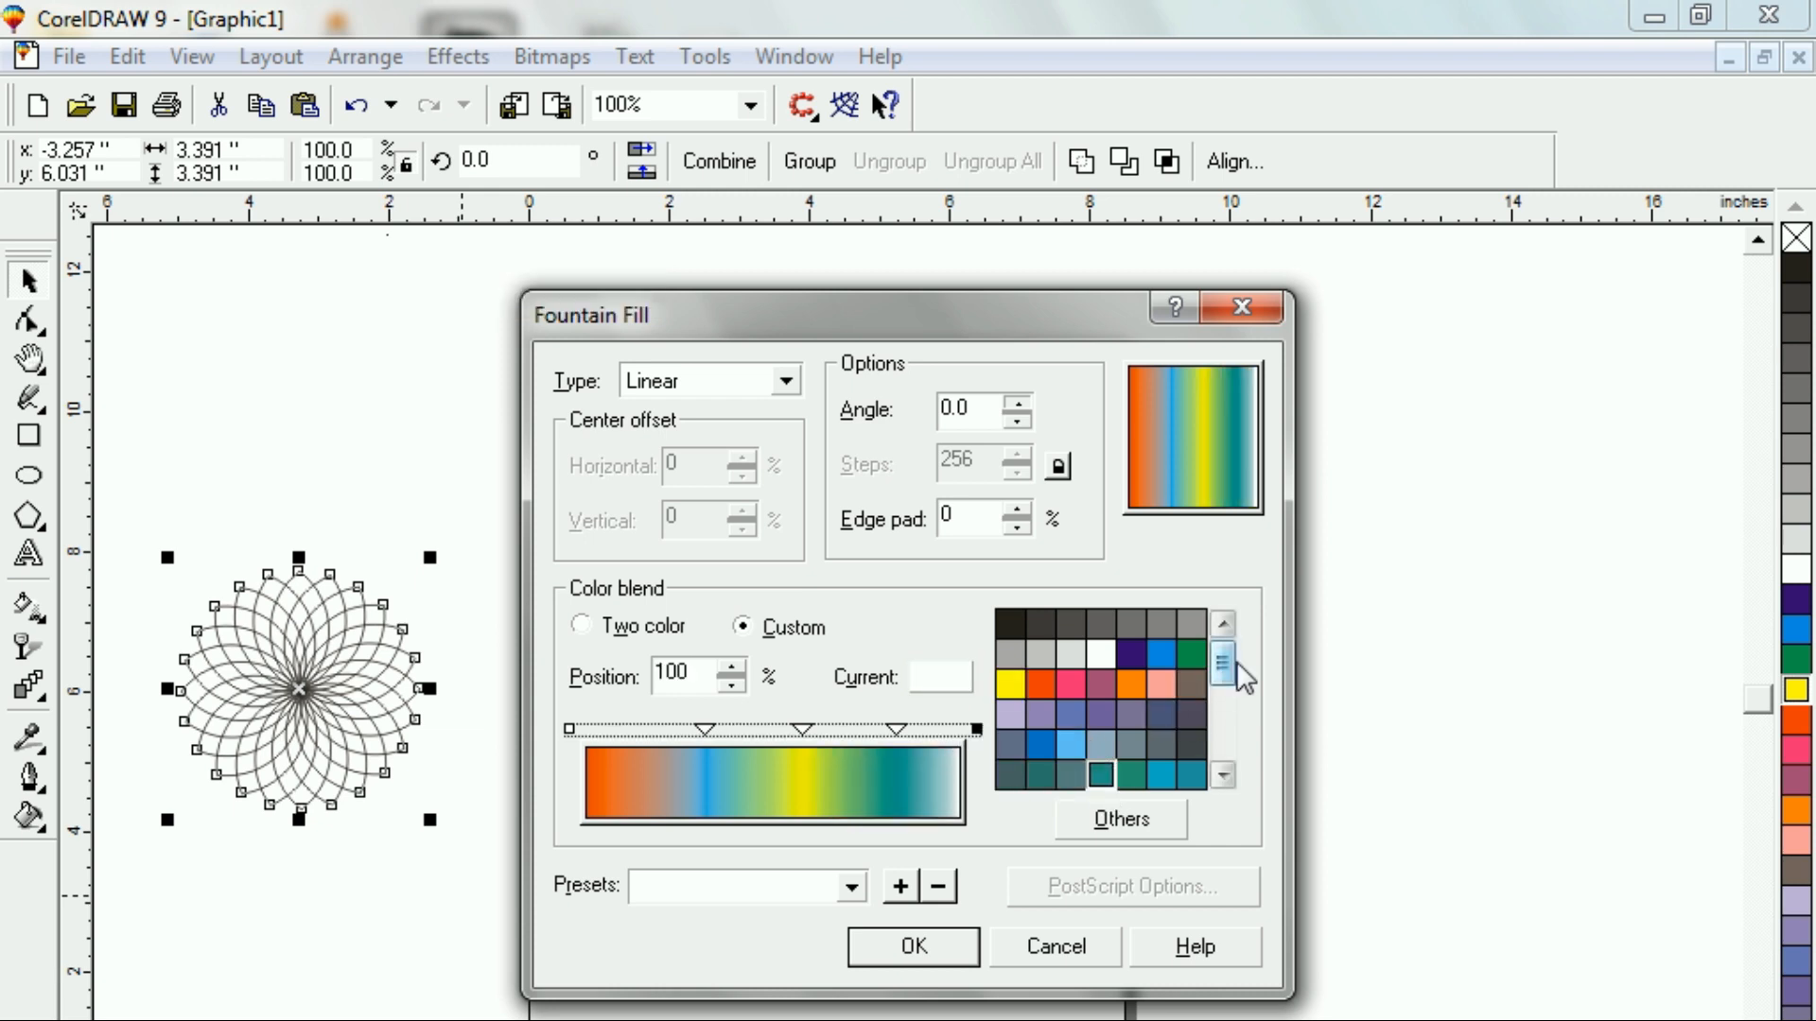
{"action": "left_click_drag", "start_coordinate": [1222, 662], "coordinate": [1220, 724]}
{"action": "left_click", "coordinate": [1194, 681]}
{"action": "left_click", "coordinate": [937, 949]}
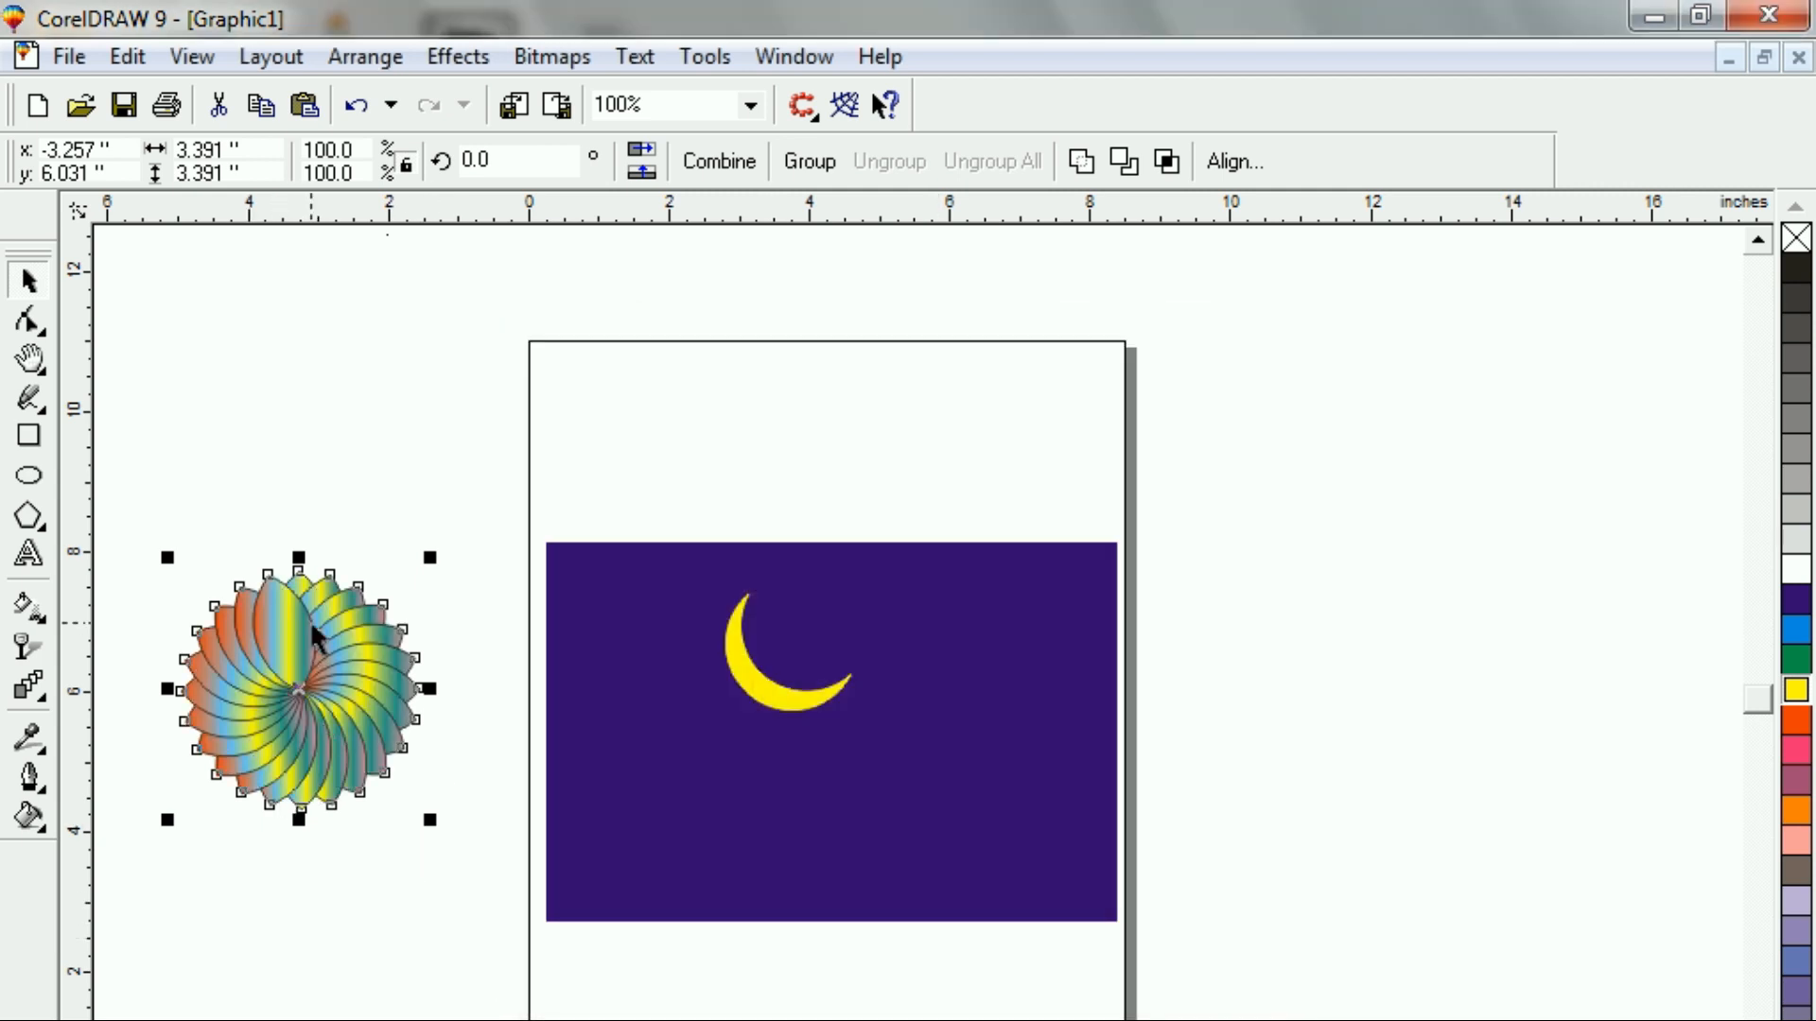
Combine the filled petals into one object and remove its outline
{"action": "left_click", "coordinate": [720, 162]}
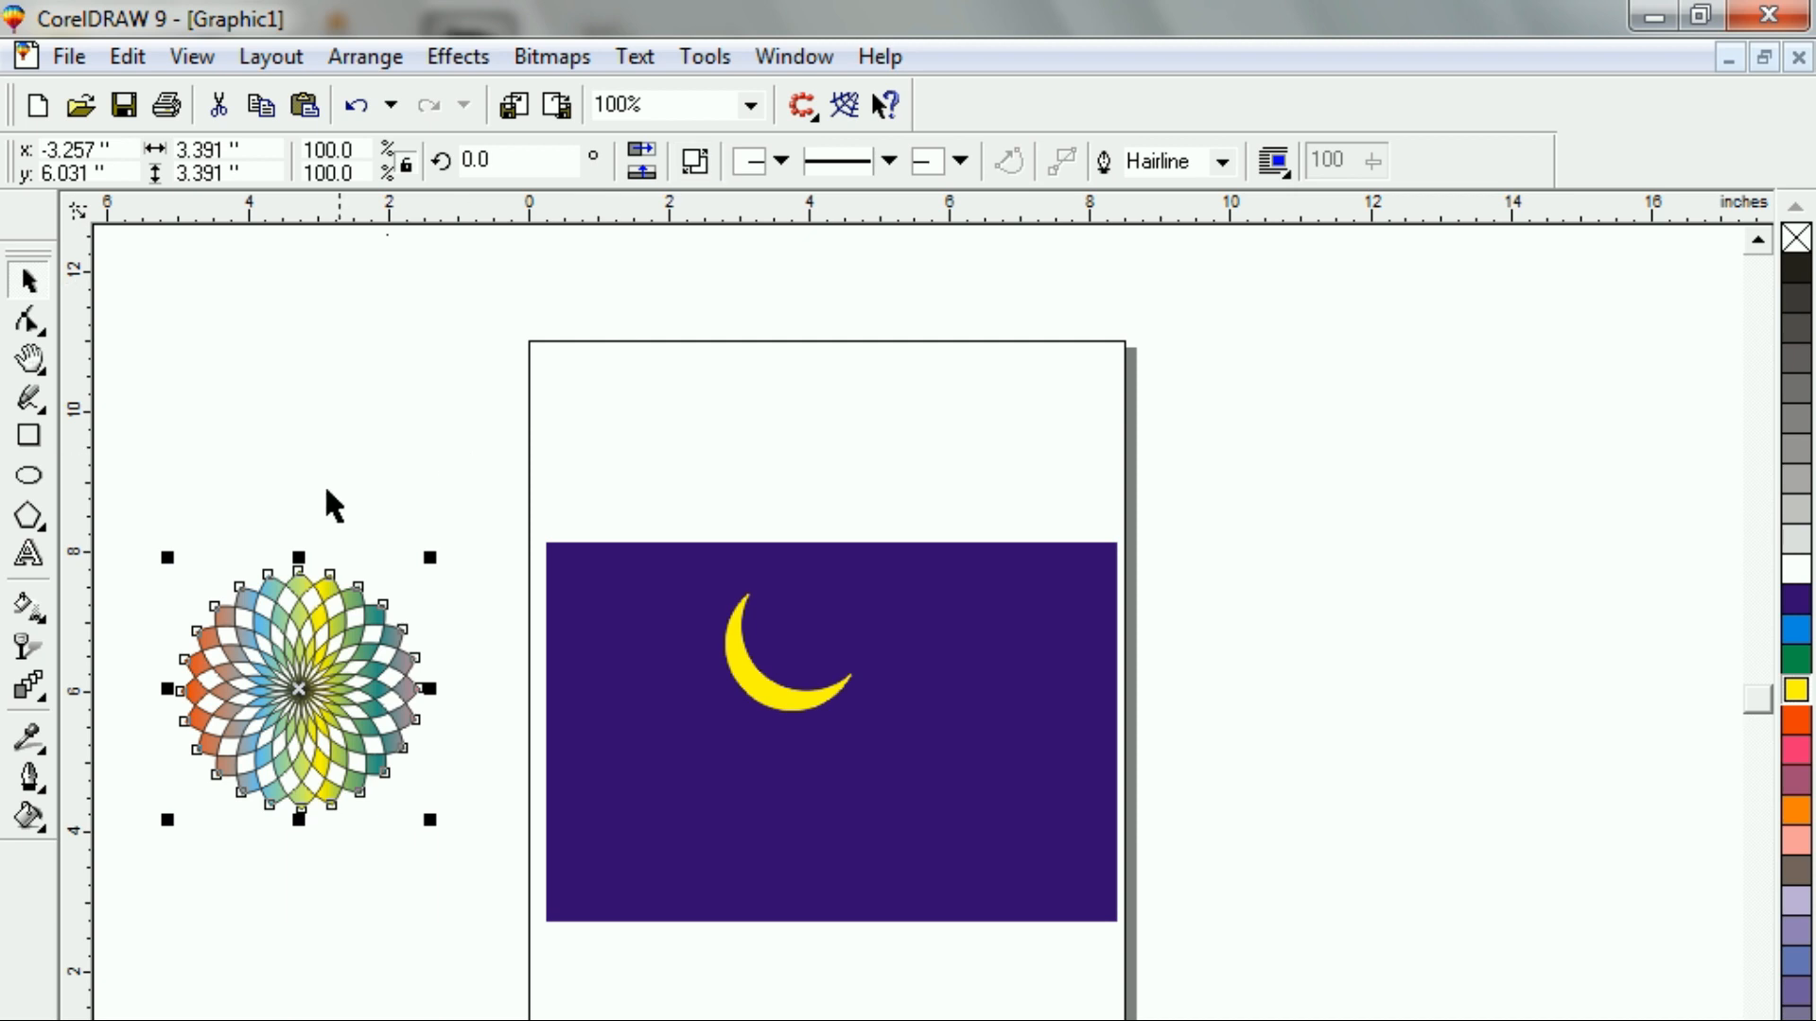
{"action": "right_click", "coordinate": [1796, 238]}
{"action": "left_click", "coordinate": [400, 526]}
Scale the flower down and place it over the blue rectangle's lower-left corner
{"action": "double_click", "coordinate": [338, 672]}
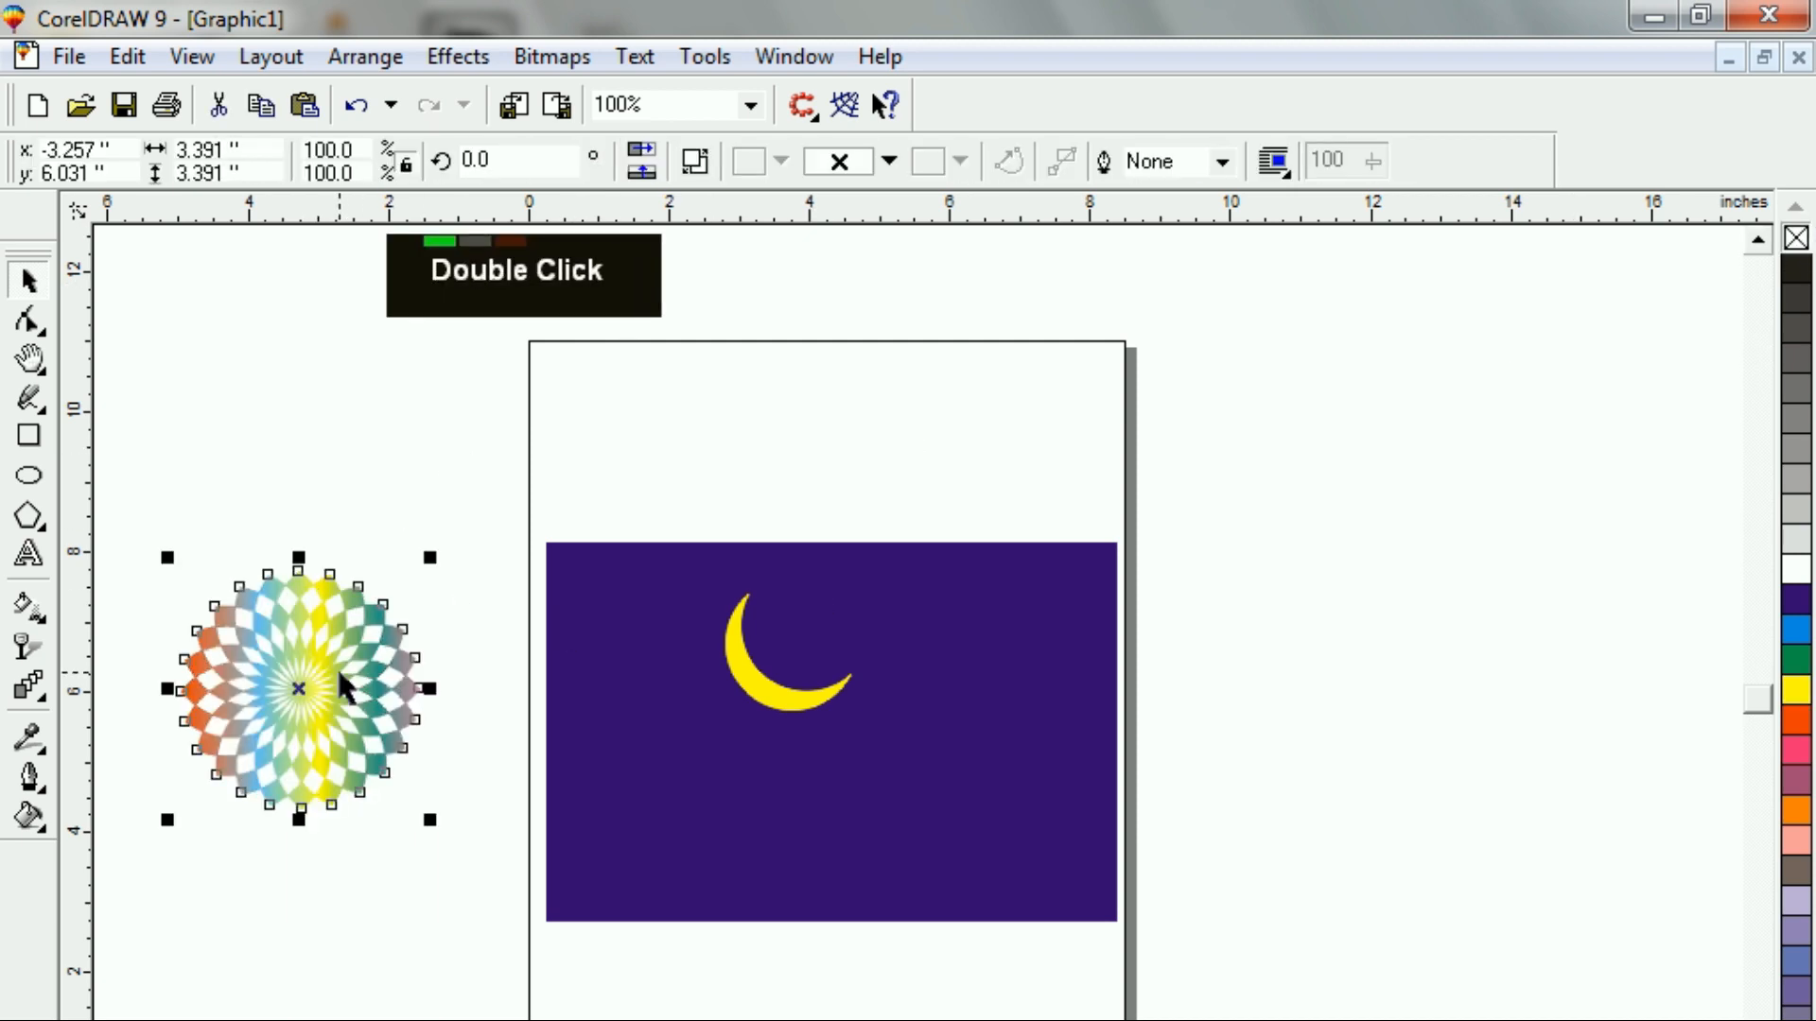
{"action": "left_click_drag", "start_coordinate": [427, 819], "coordinate": [573, 893]}
{"action": "left_click", "coordinate": [259, 702]}
{"action": "left_click", "coordinate": [264, 680]}
{"action": "left_click", "coordinate": [623, 954]}
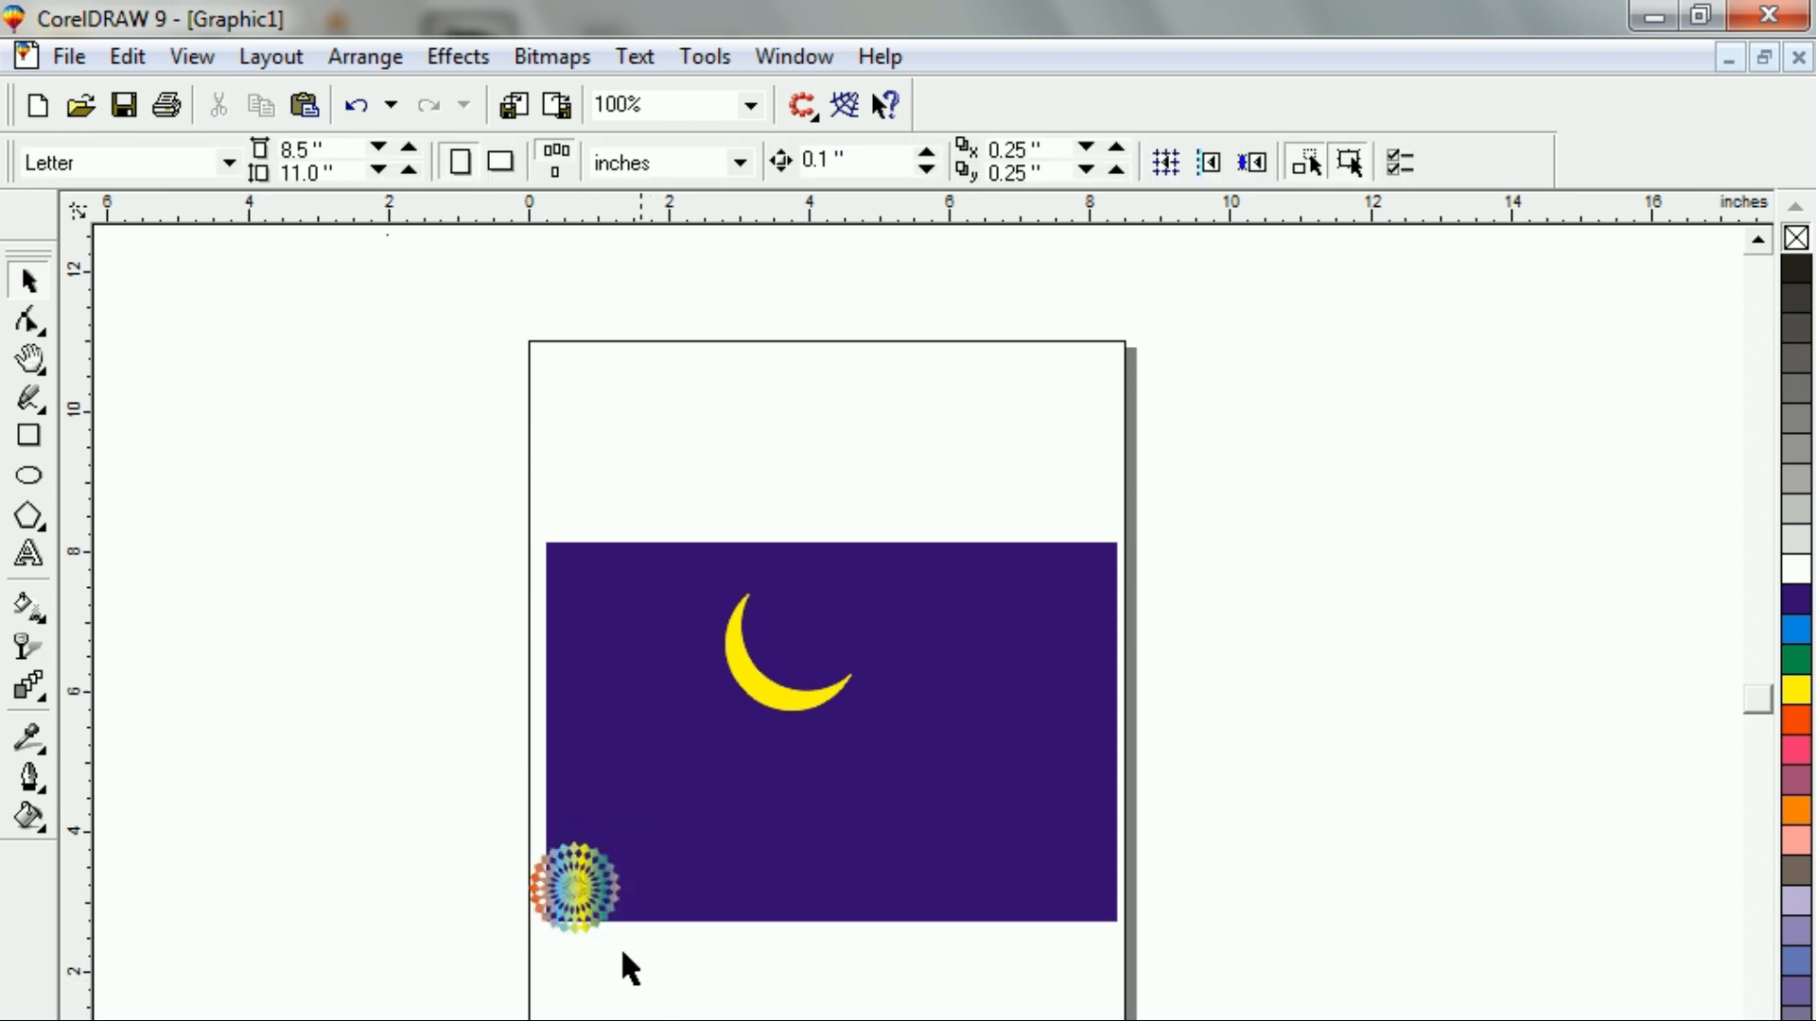
Move the flower, sized to about 1.44 inches, off the page and PowerClip it inside the blue rectangle
{"action": "left_click", "coordinate": [575, 885]}
{"action": "double_click", "coordinate": [579, 886]}
{"action": "left_click_drag", "start_coordinate": [579, 885], "coordinate": [487, 955]}
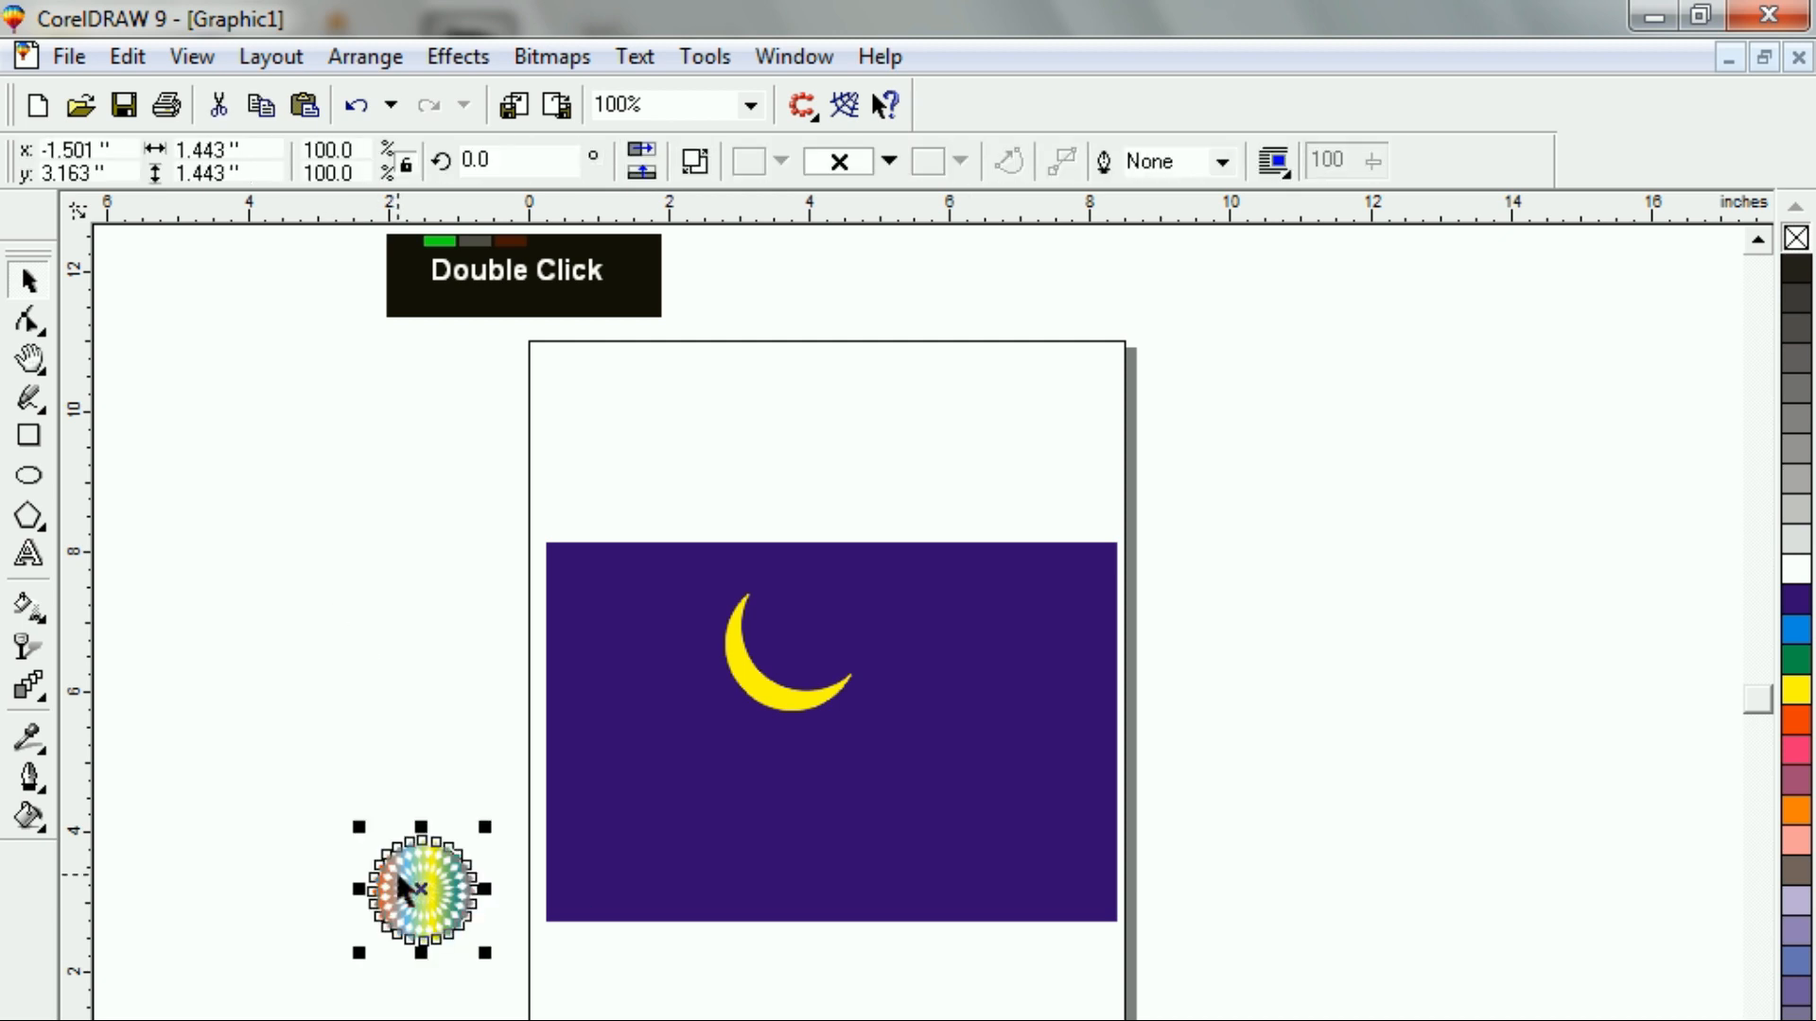
{"action": "left_click", "coordinate": [468, 63]}
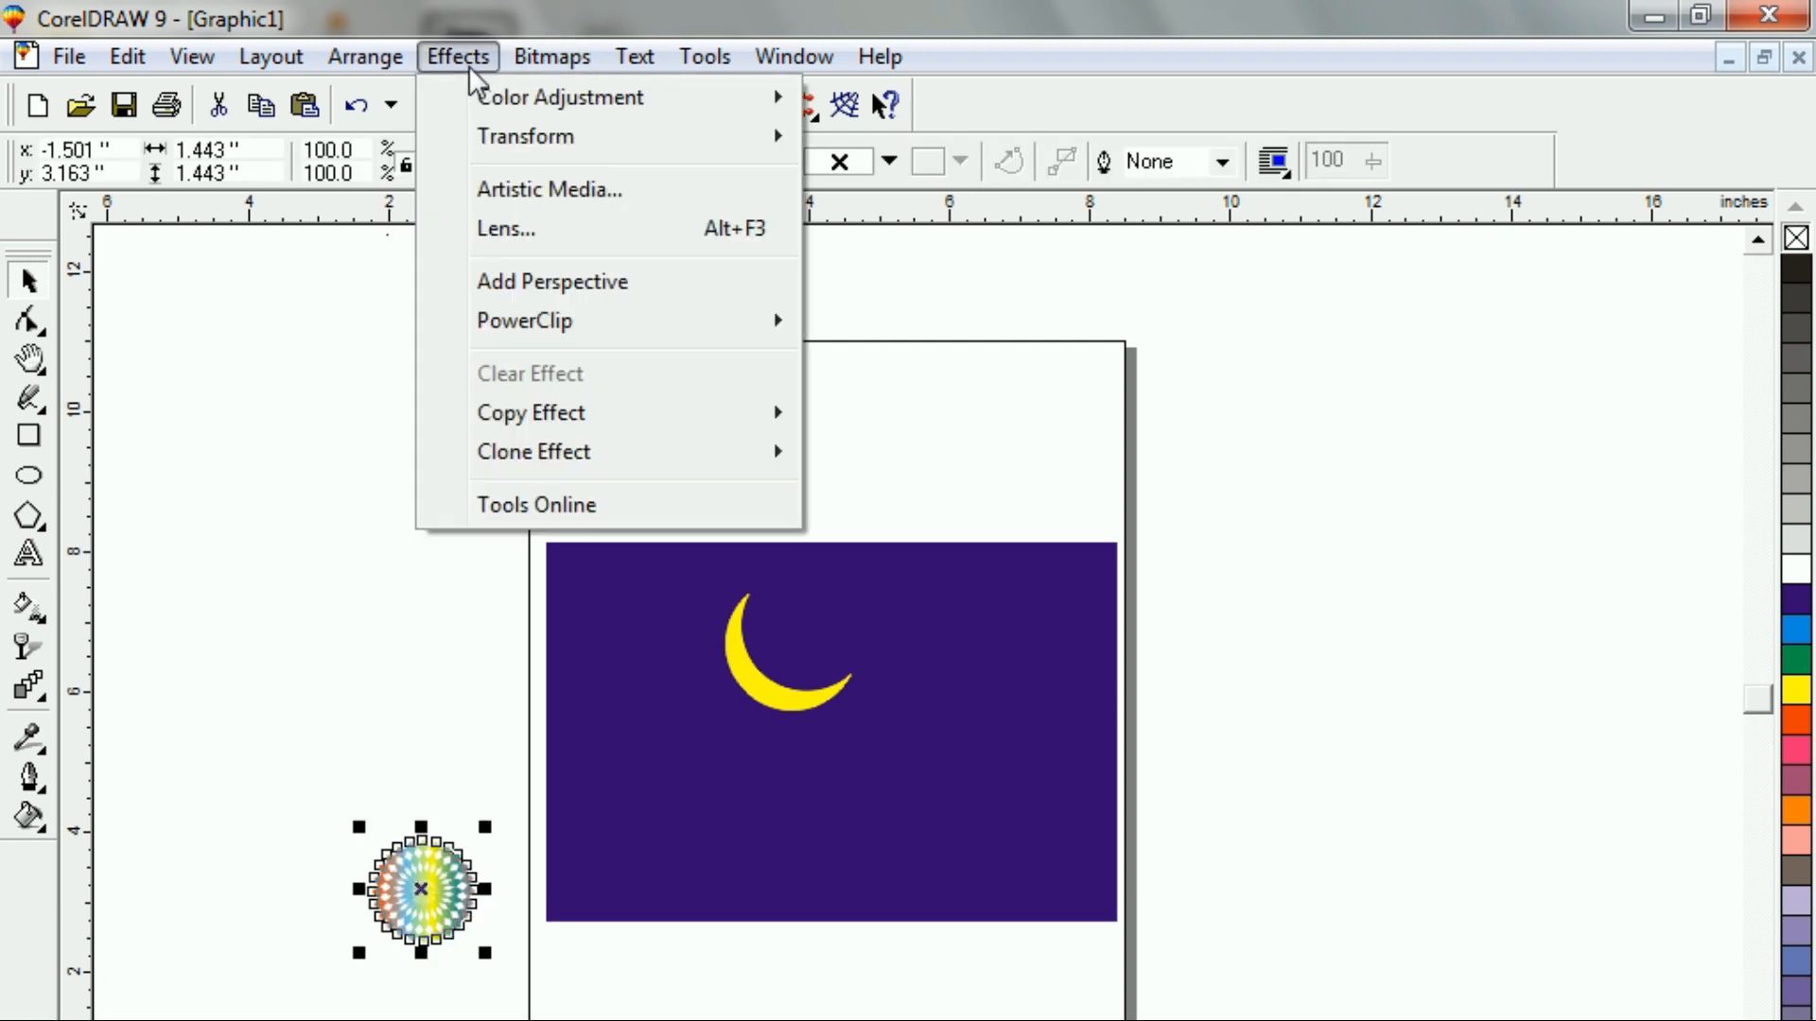
{"action": "mouse_move", "coordinate": [569, 325]}
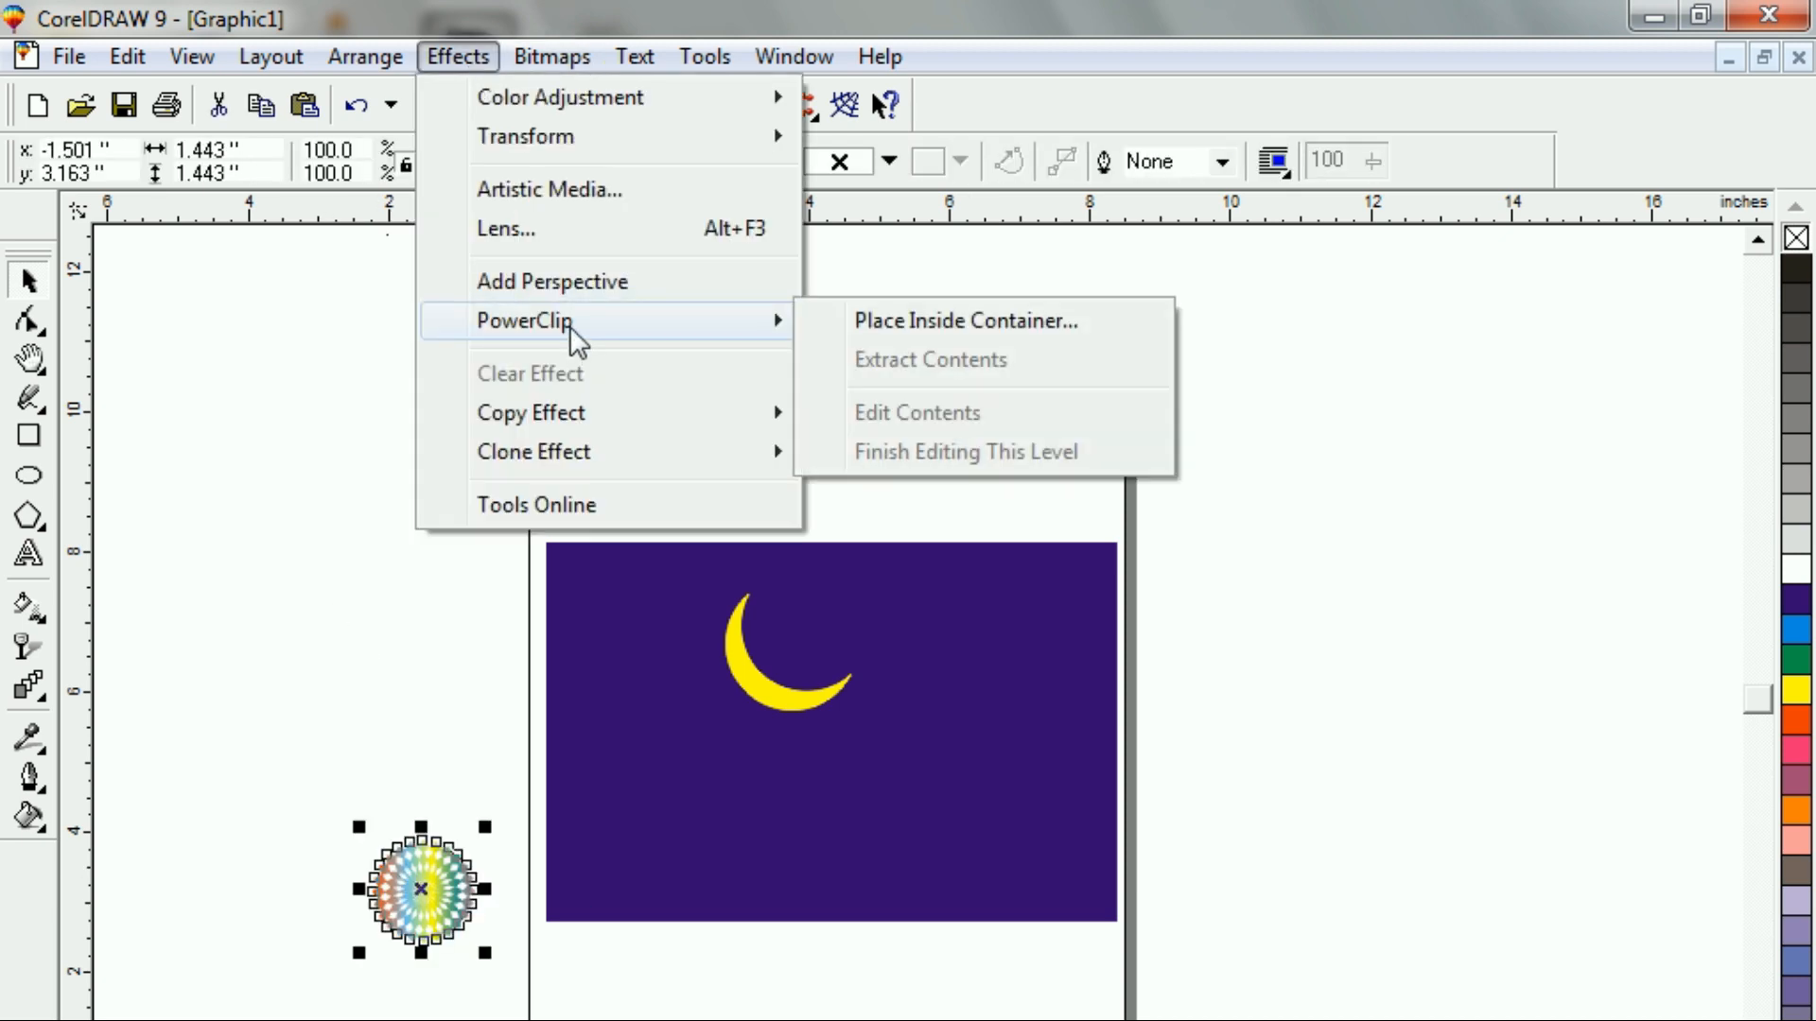
{"action": "left_click", "coordinate": [893, 325]}
{"action": "left_click", "coordinate": [697, 781]}
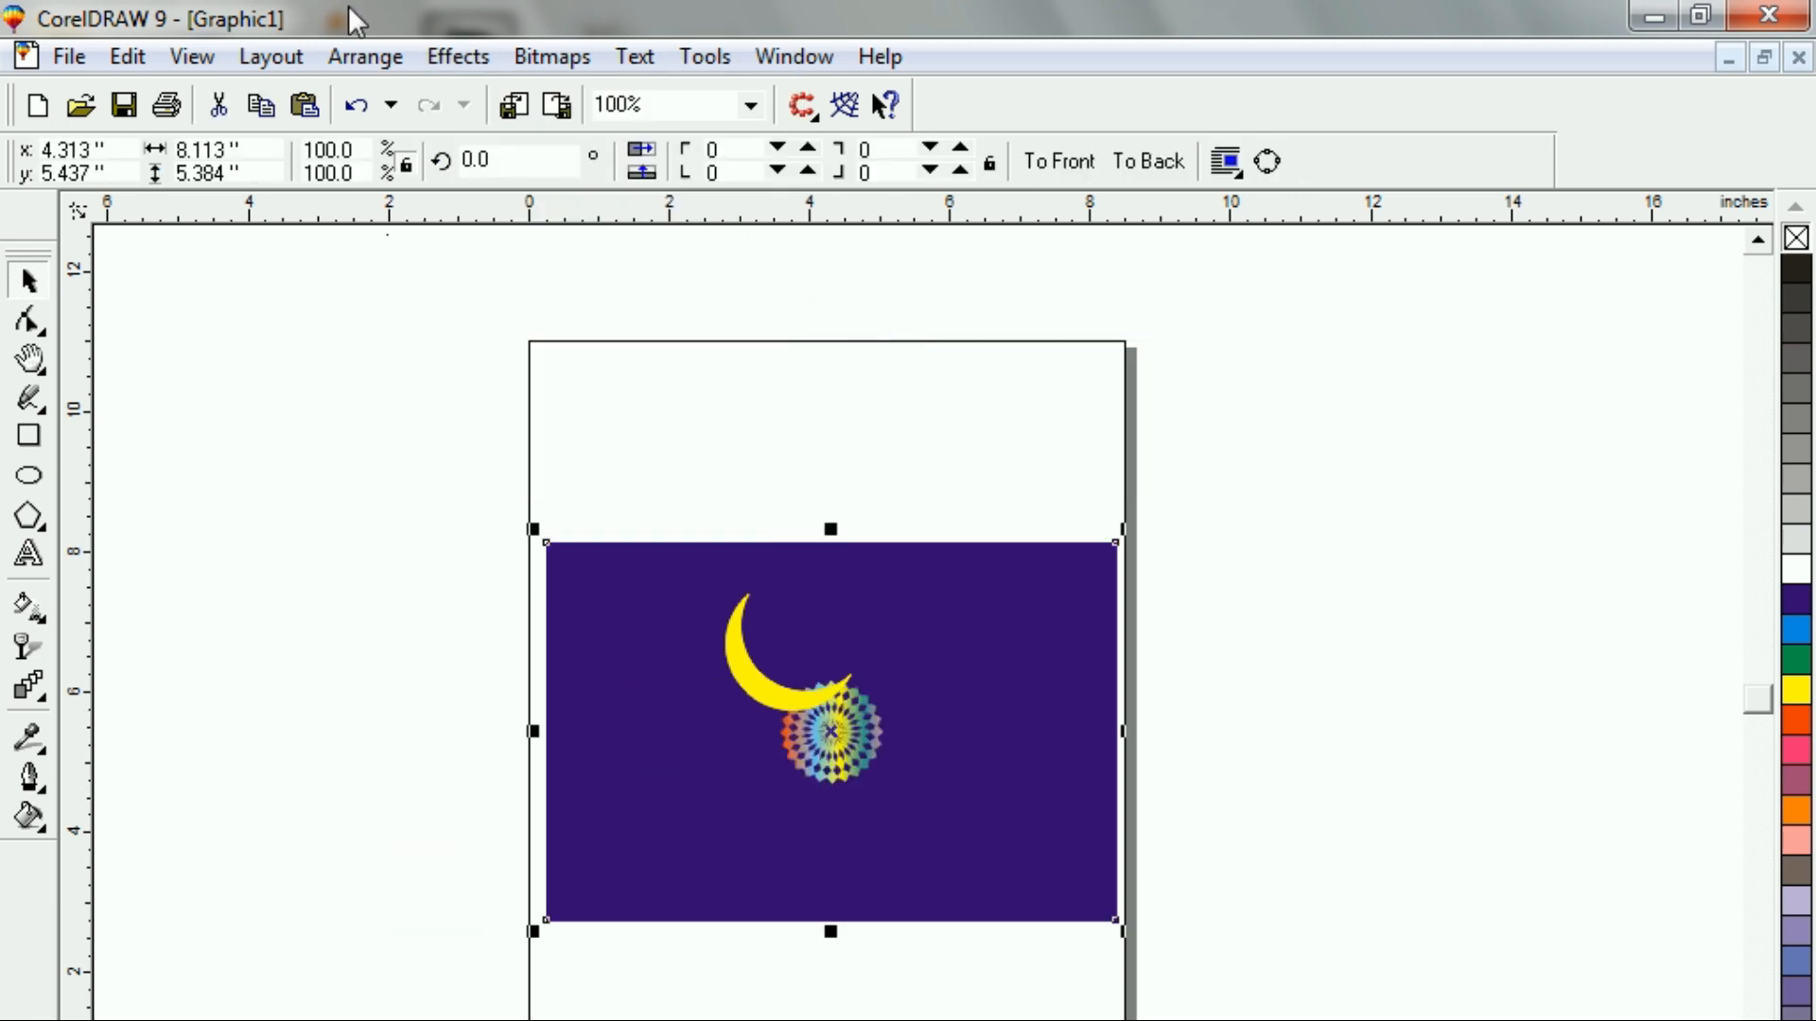
Edit the PowerClip contents and move the flower onto the container's lower-left corner, at about x 0.775, y 3.288 inches
{"action": "left_click", "coordinate": [460, 58]}
{"action": "mouse_move", "coordinate": [529, 321]}
{"action": "left_click", "coordinate": [961, 405]}
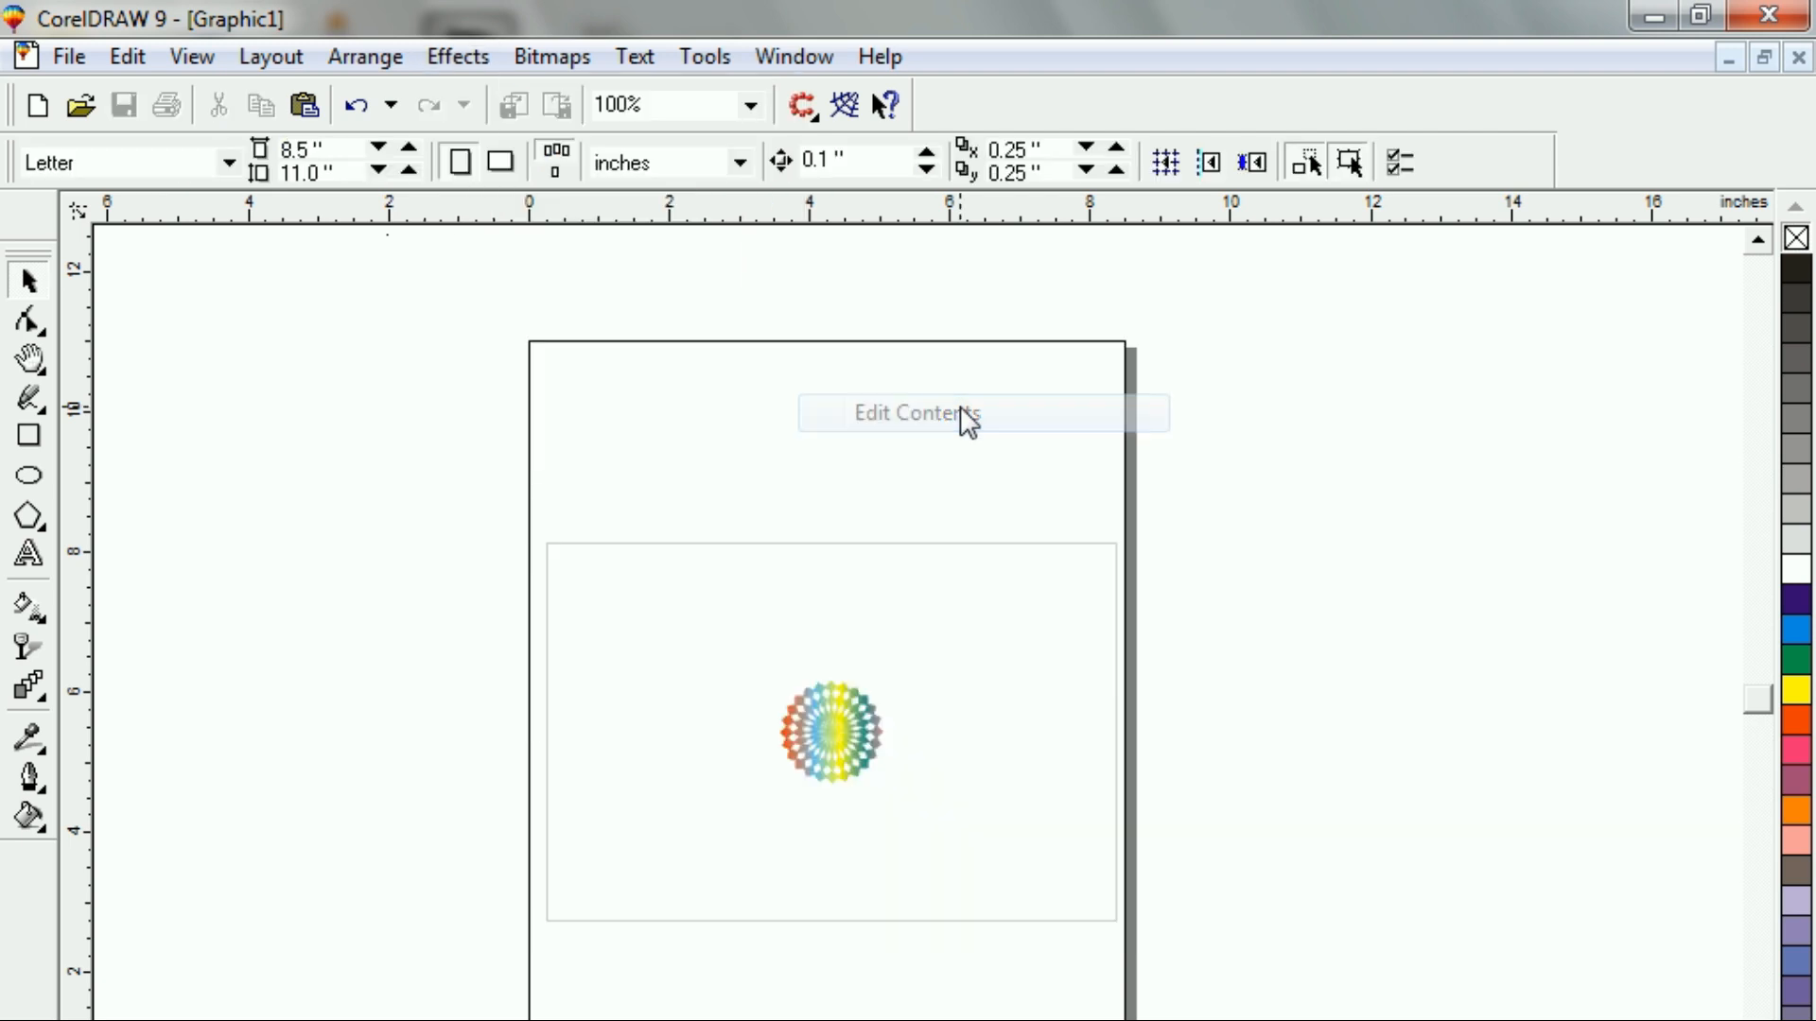
{"action": "left_click", "coordinate": [833, 749]}
{"action": "left_click_drag", "start_coordinate": [831, 730], "coordinate": [605, 891]}
{"action": "left_click", "coordinate": [610, 844]}
{"action": "left_click", "coordinate": [644, 850]}
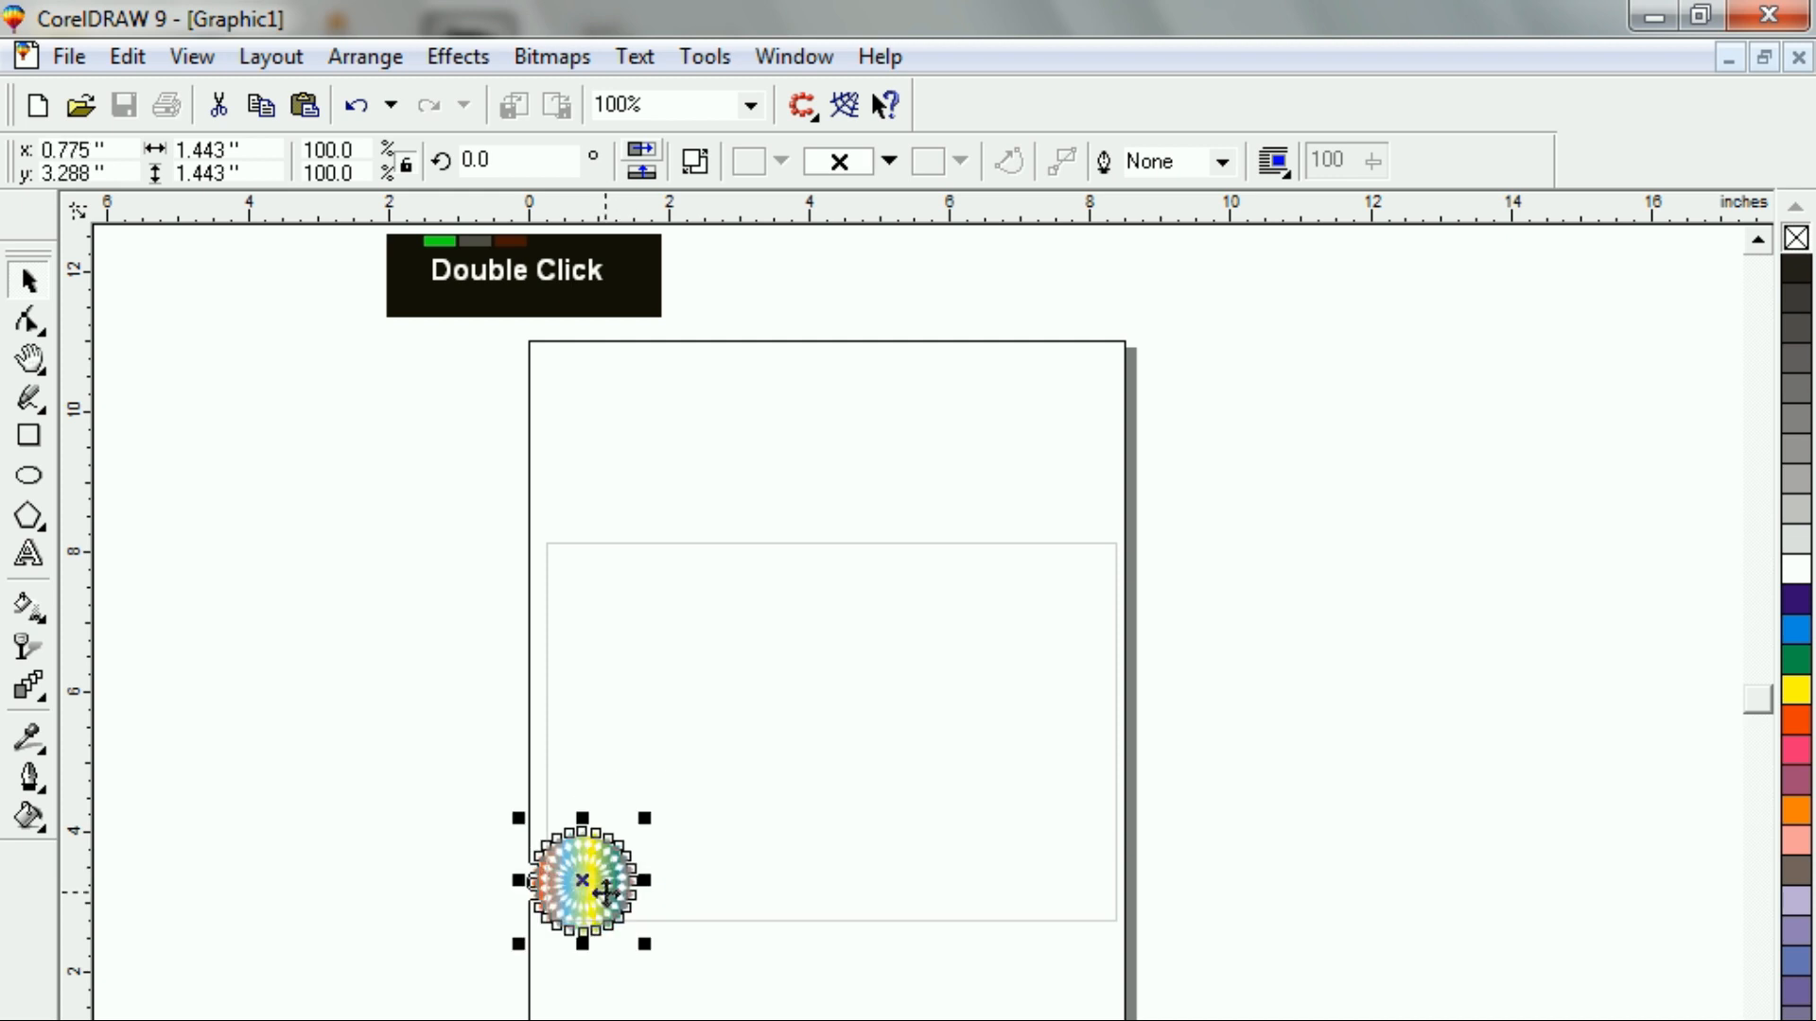
{"action": "left_click", "coordinate": [579, 1005]}
{"action": "left_click", "coordinate": [596, 867]}
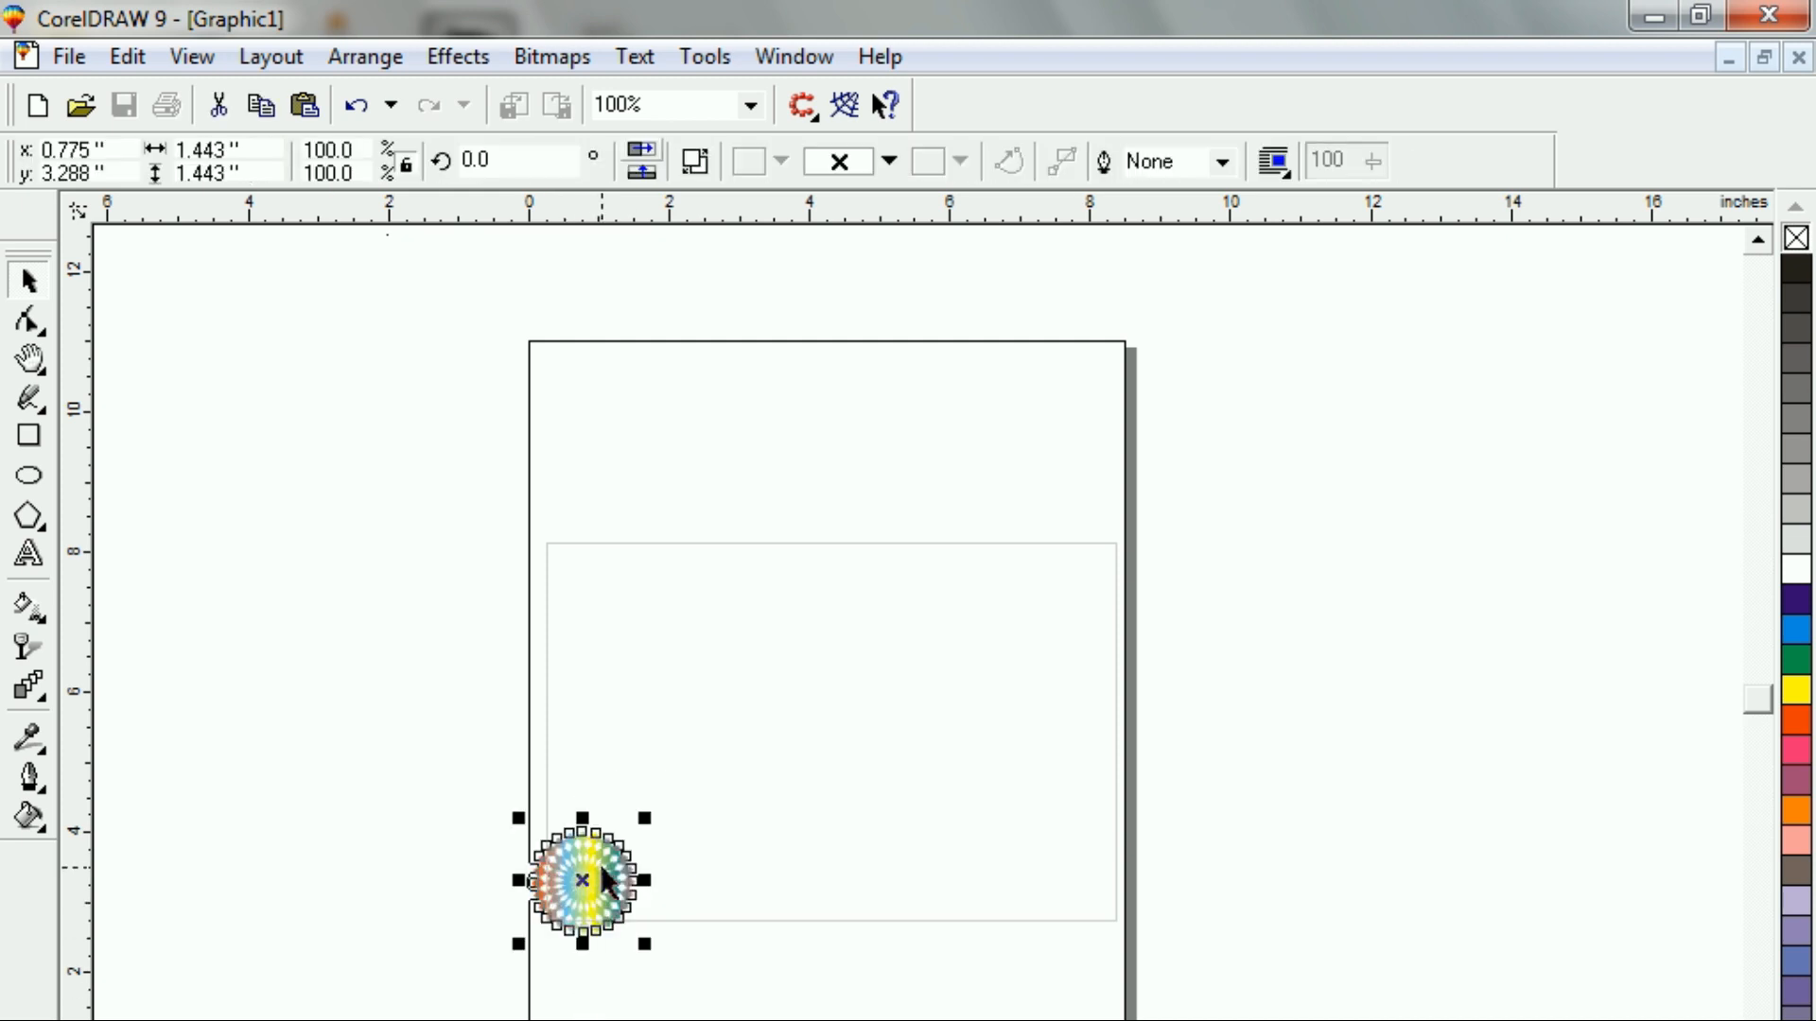
Duplicate the flower straight upward at about 1.19-inch spacing to form a column of five along the container's left edge
{"action": "left_click_drag", "start_coordinate": [583, 882], "coordinate": [564, 798]}
{"action": "right_click", "coordinate": [564, 798], "text": "ctrl"}
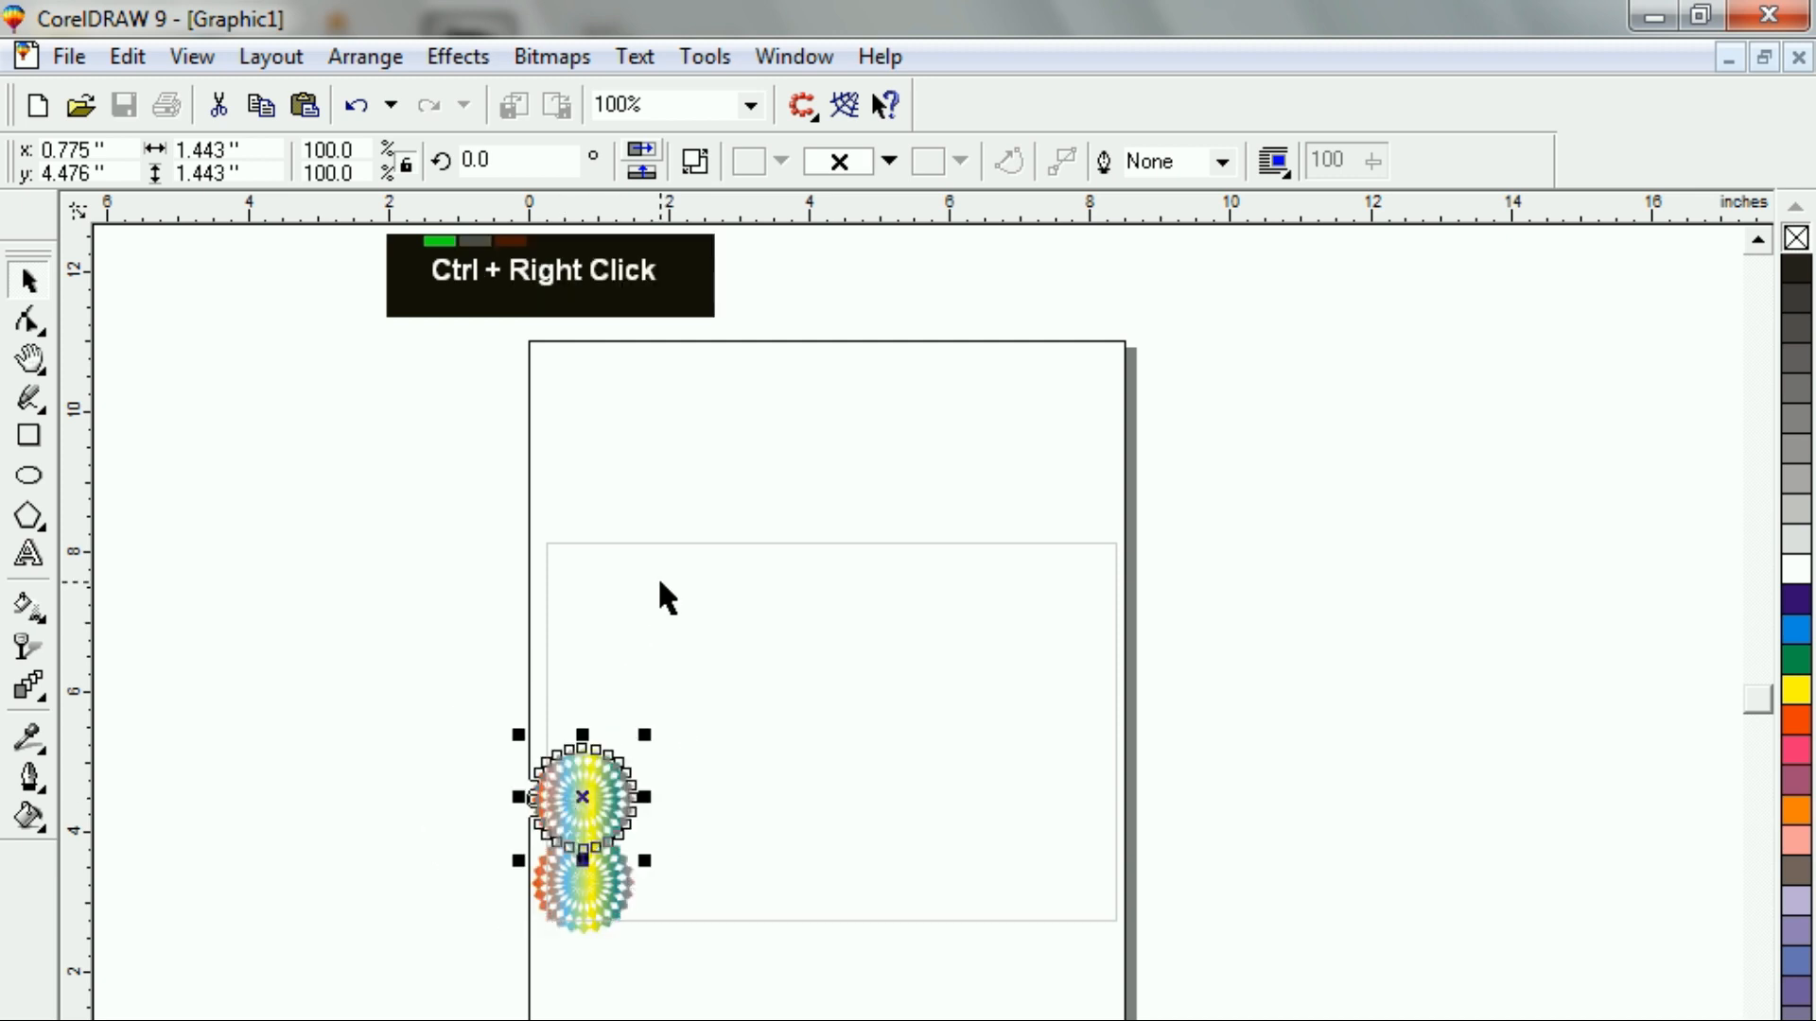
{"action": "key", "text": "ctrl+r"}
{"action": "key", "text": "ctrl+r"}
{"action": "key", "text": "ctrl+r"}
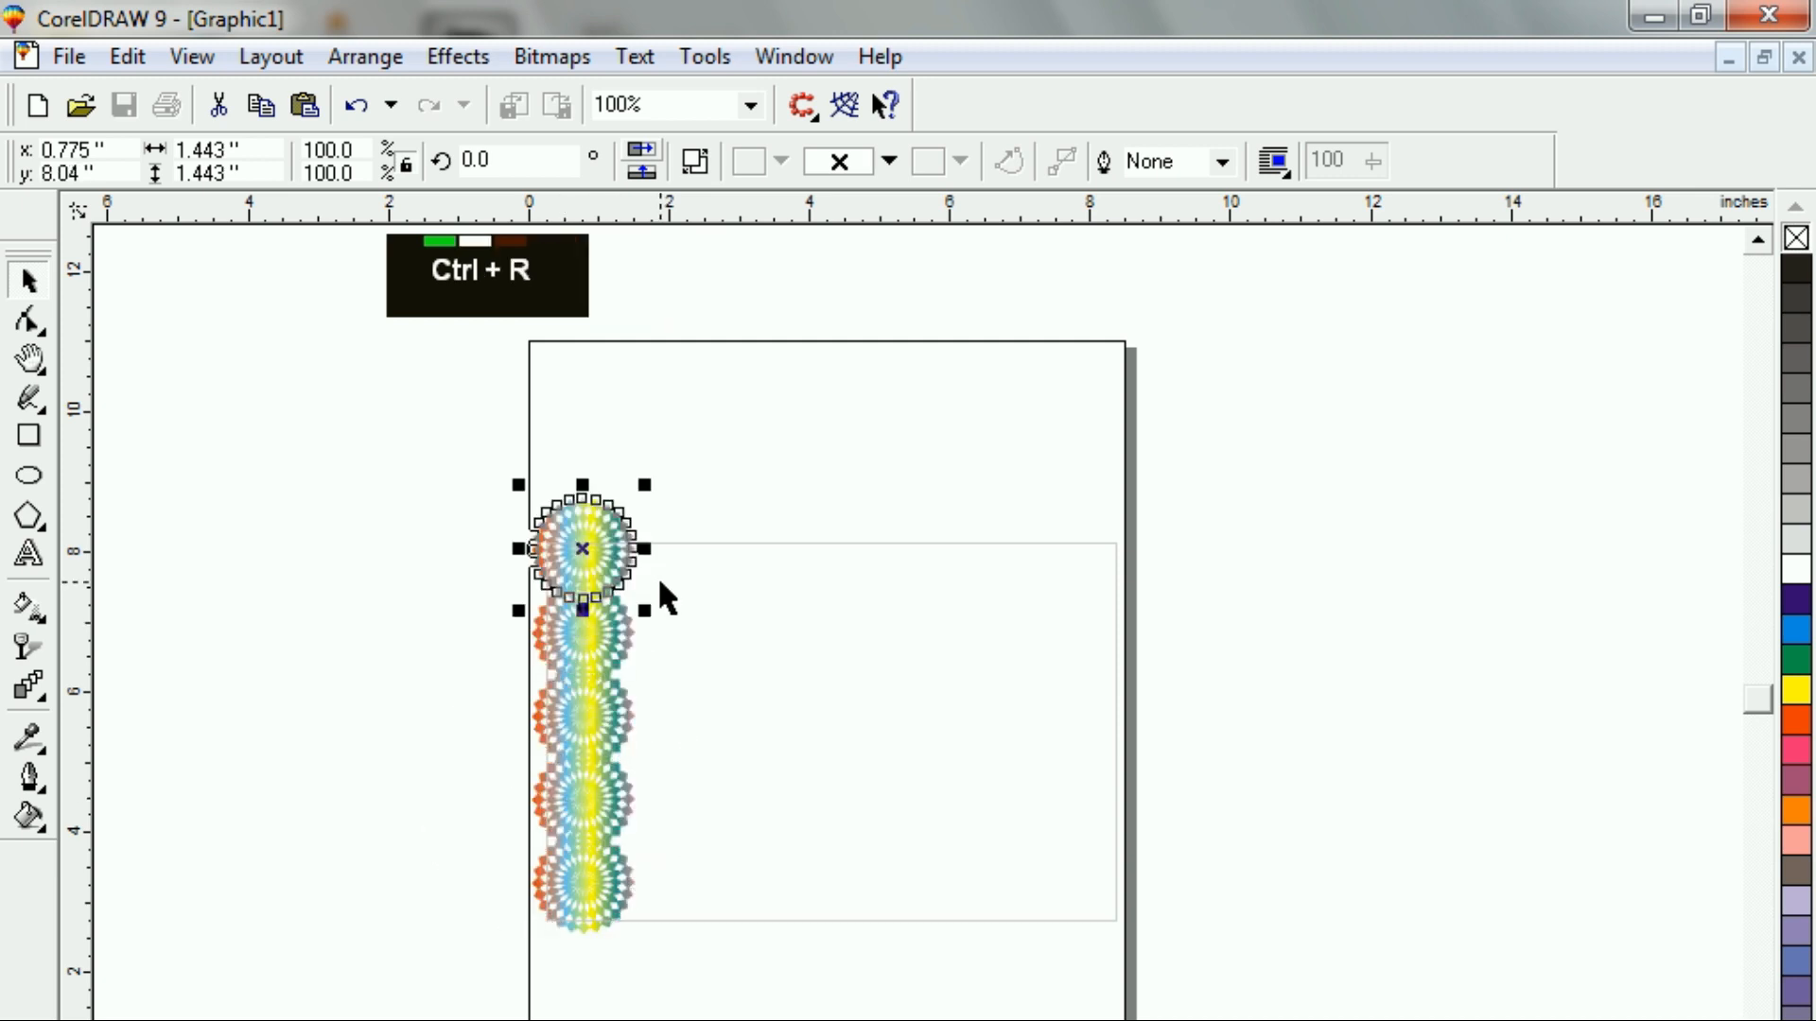
Duplicate the uppermost flower horizontally at about 1.21-inch spacing to form a row of seven along the container's top edge
{"action": "left_click_drag", "start_coordinate": [586, 547], "coordinate": [672, 557]}
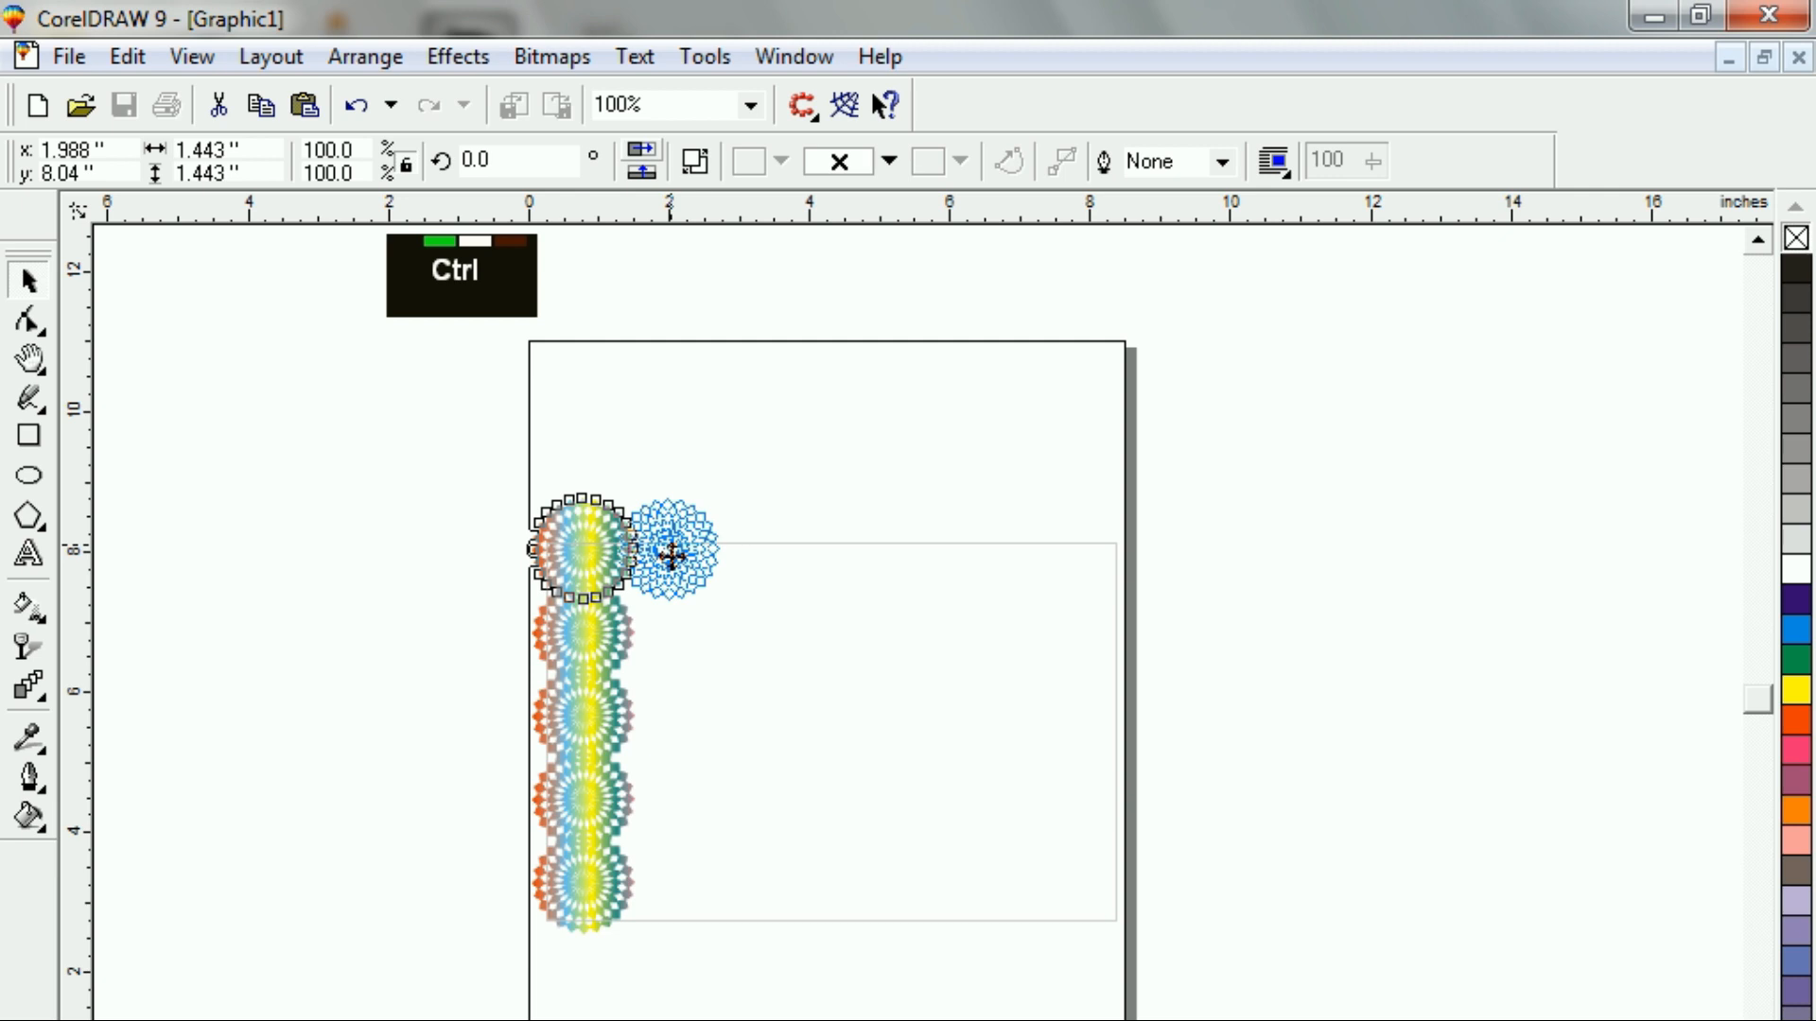
{"action": "right_click", "coordinate": [669, 549], "text": "ctrl"}
{"action": "left_click_drag", "start_coordinate": [672, 556], "coordinate": [668, 548]}
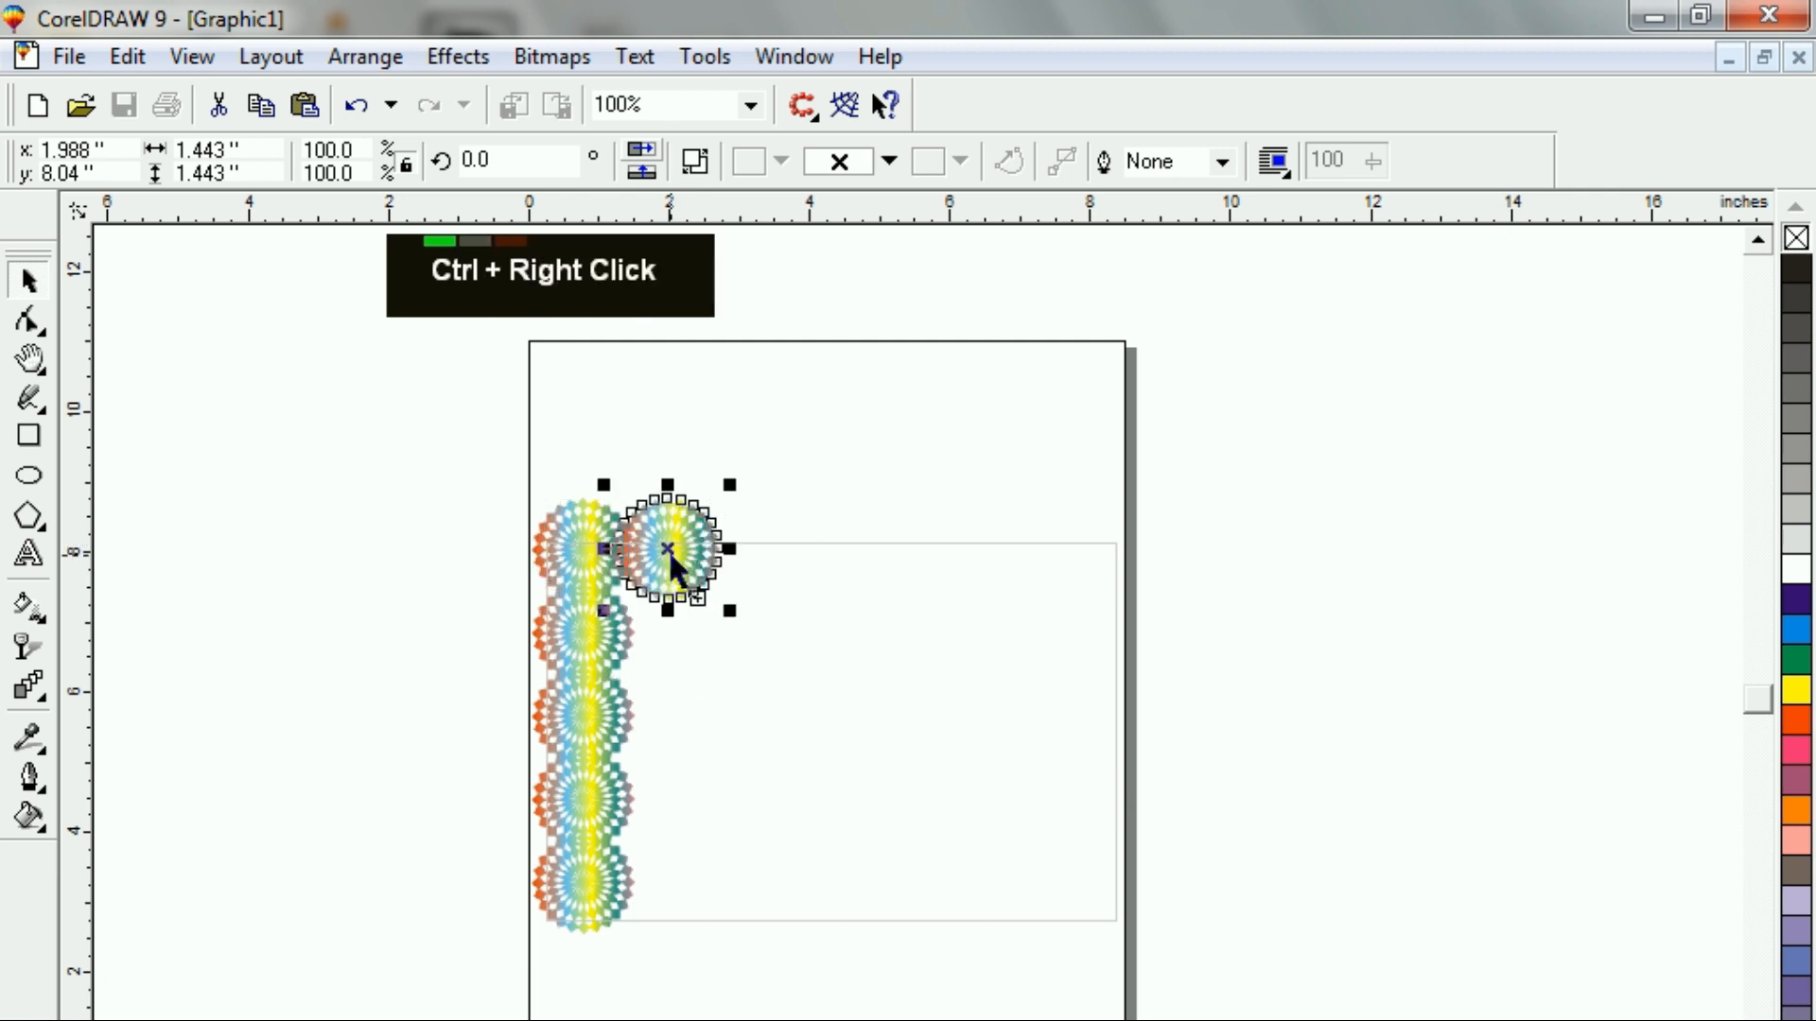
{"action": "key", "text": "ctrl+r"}
{"action": "key", "text": "ctrl+r"}
{"action": "key", "text": "ctrl+r"}
{"action": "key", "text": "ctrl+r"}
{"action": "key", "text": "ctrl+r"}
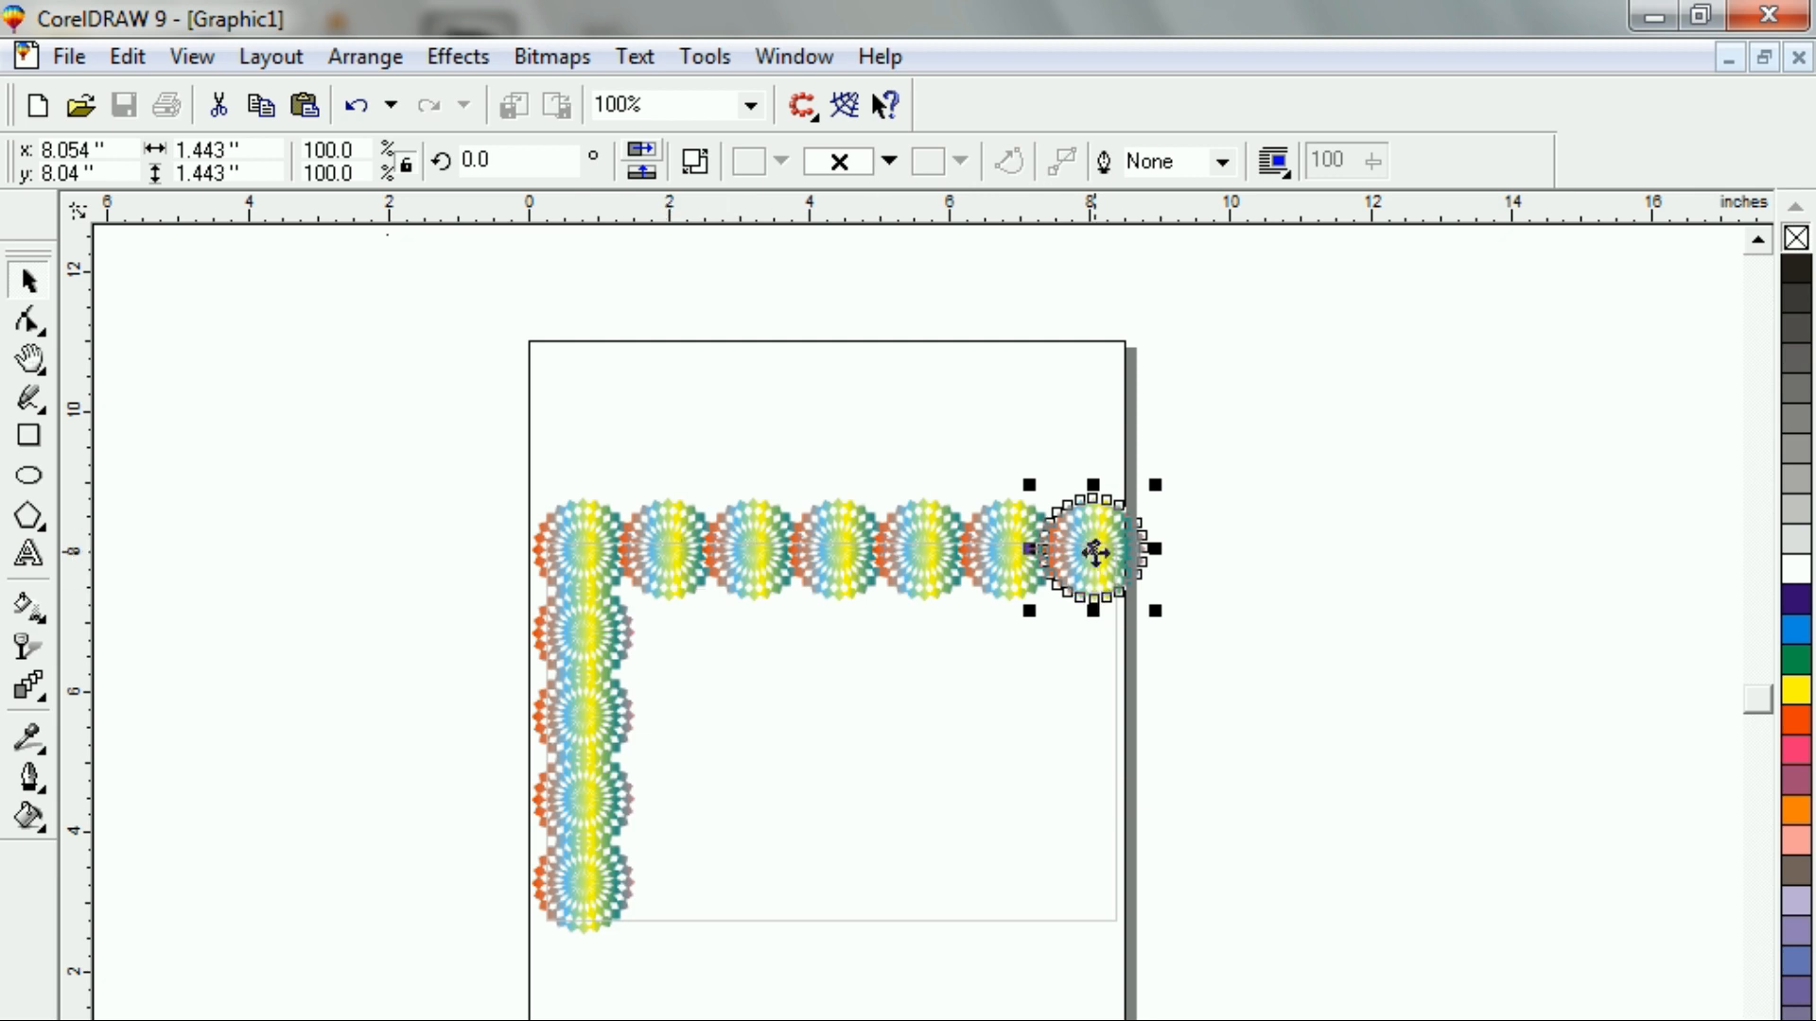
Duplicate the top-right corner flower straight downward at about 1.19-inch spacing to form a column of five along the container's right edge
{"action": "left_click_drag", "start_coordinate": [1094, 548], "coordinate": [1095, 636]}
{"action": "right_click", "coordinate": [1094, 636], "text": "ctrl"}
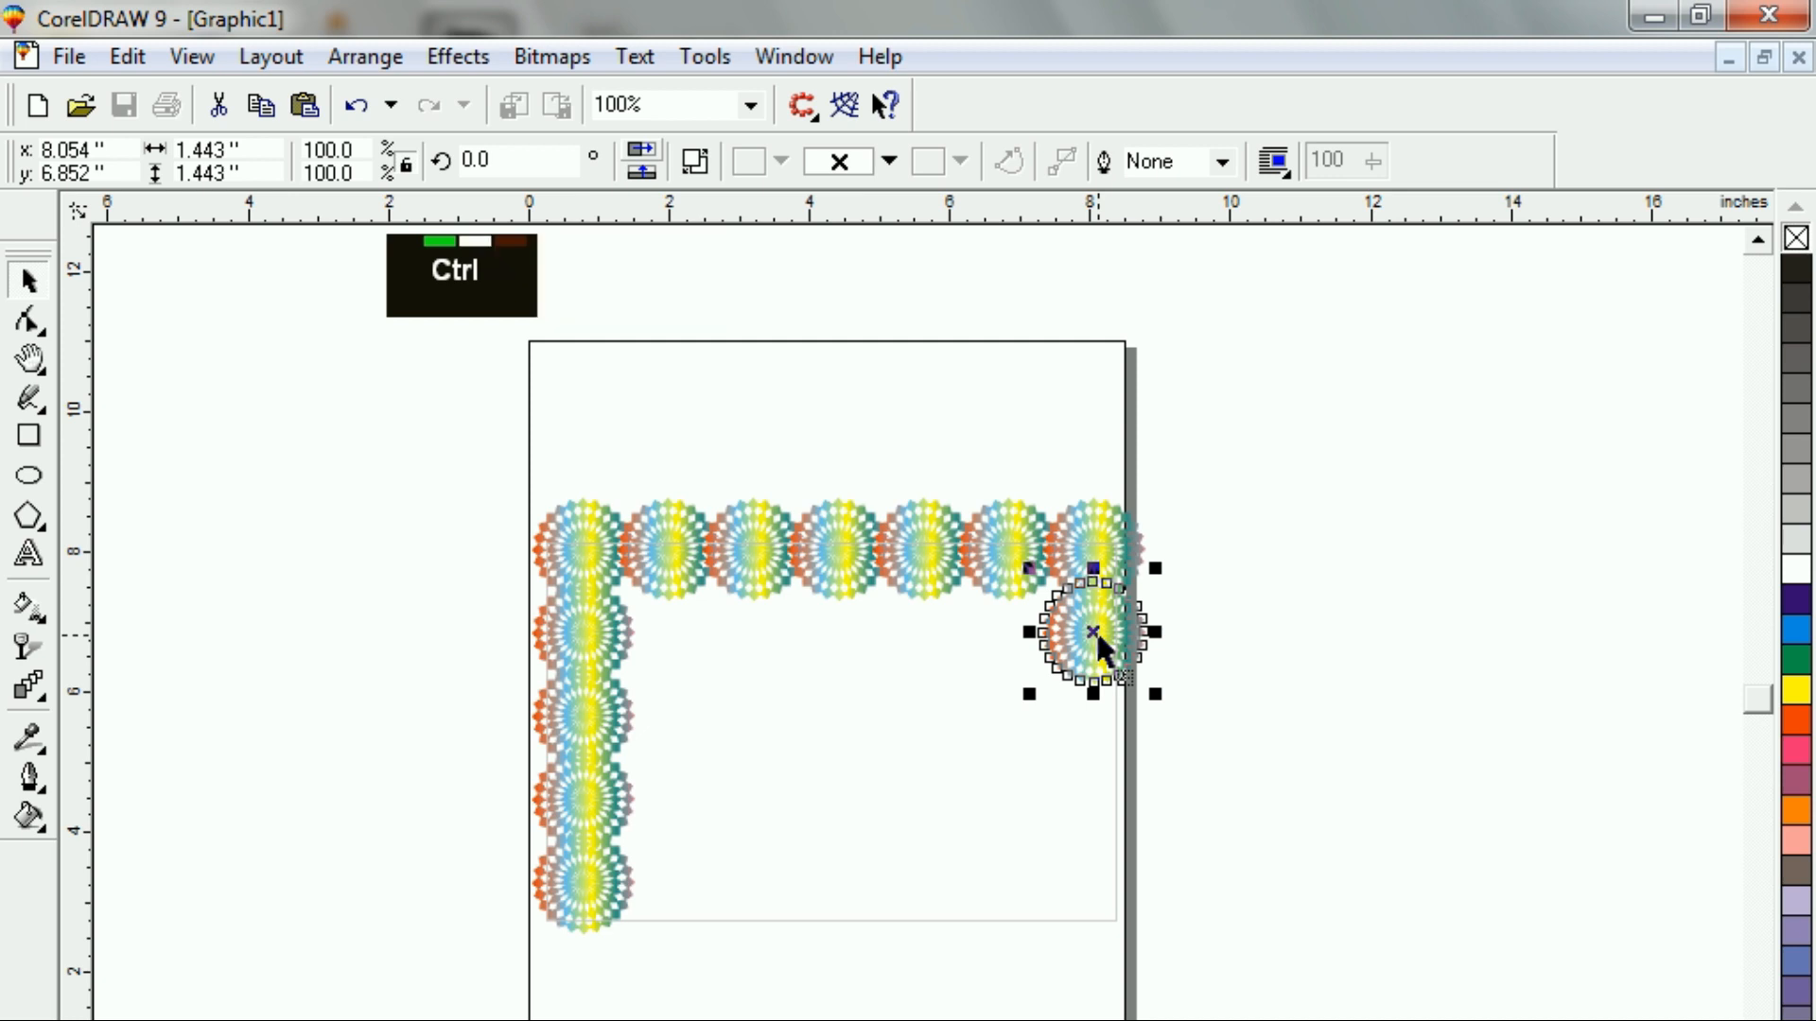
{"action": "key", "text": "ctrl+r"}
{"action": "key", "text": "ctrl+r"}
{"action": "key", "text": "ctrl+r"}
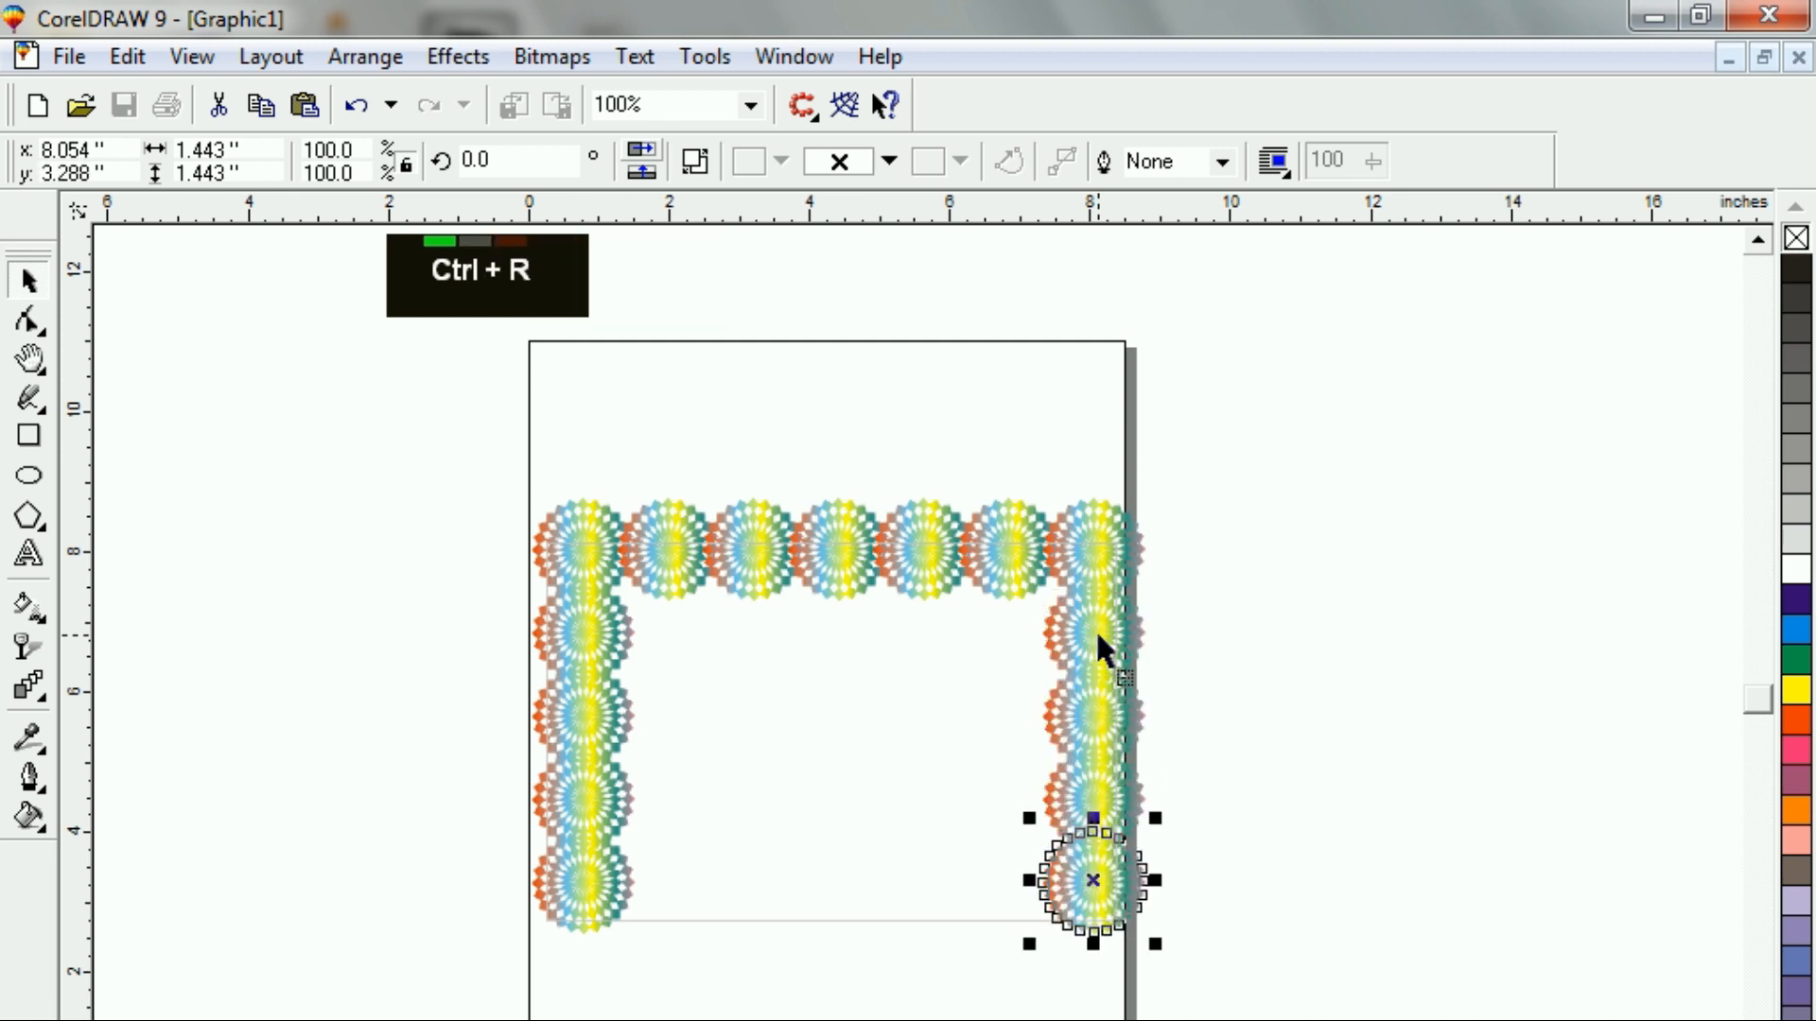
Duplicate the lower-right flower leftward six times at about 1.14-inch spacing along the container's bottom edge and finish editing the PowerClip contents
{"action": "left_click", "coordinate": [1084, 882], "text": "ctrl"}
{"action": "left_click_drag", "start_coordinate": [1084, 882], "coordinate": [1022, 908]}
{"action": "right_click", "coordinate": [1022, 908]}
{"action": "key", "text": "ctrl+r"}
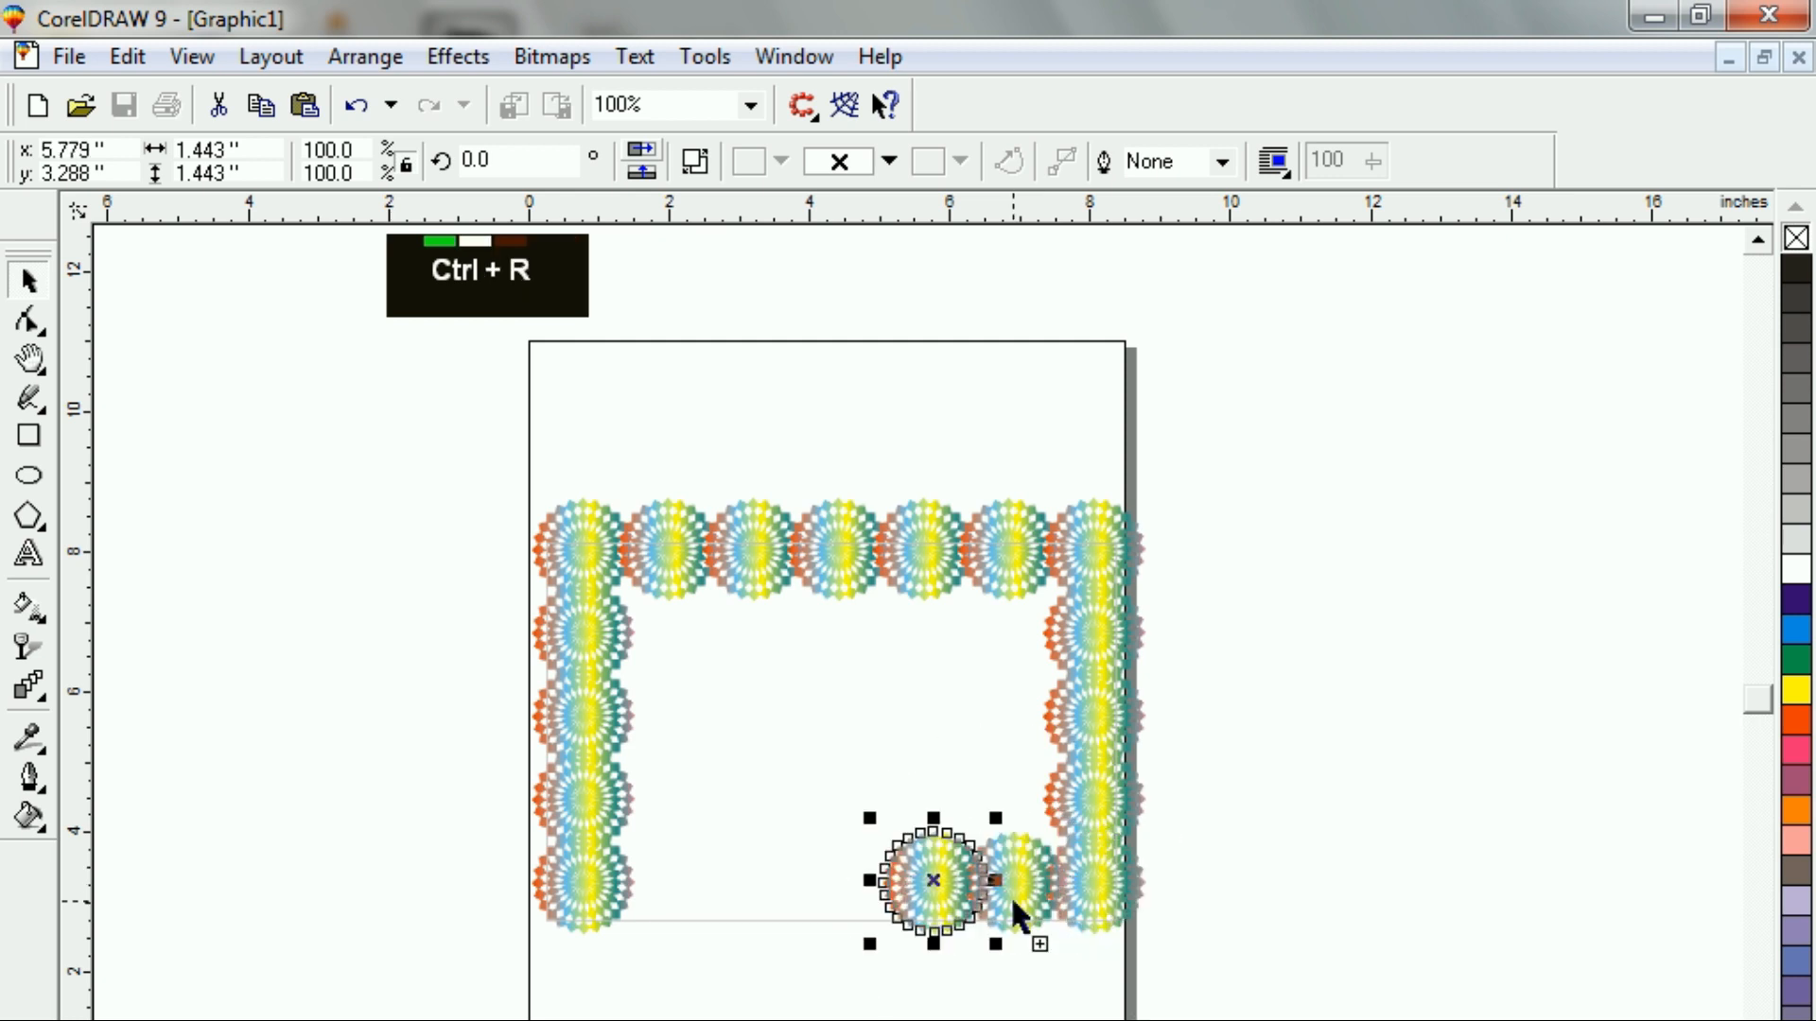
{"action": "key", "text": "ctrl+r"}
{"action": "key", "text": "ctrl+r"}
{"action": "key", "text": "ctrl+r"}
{"action": "key", "text": "ctrl+r"}
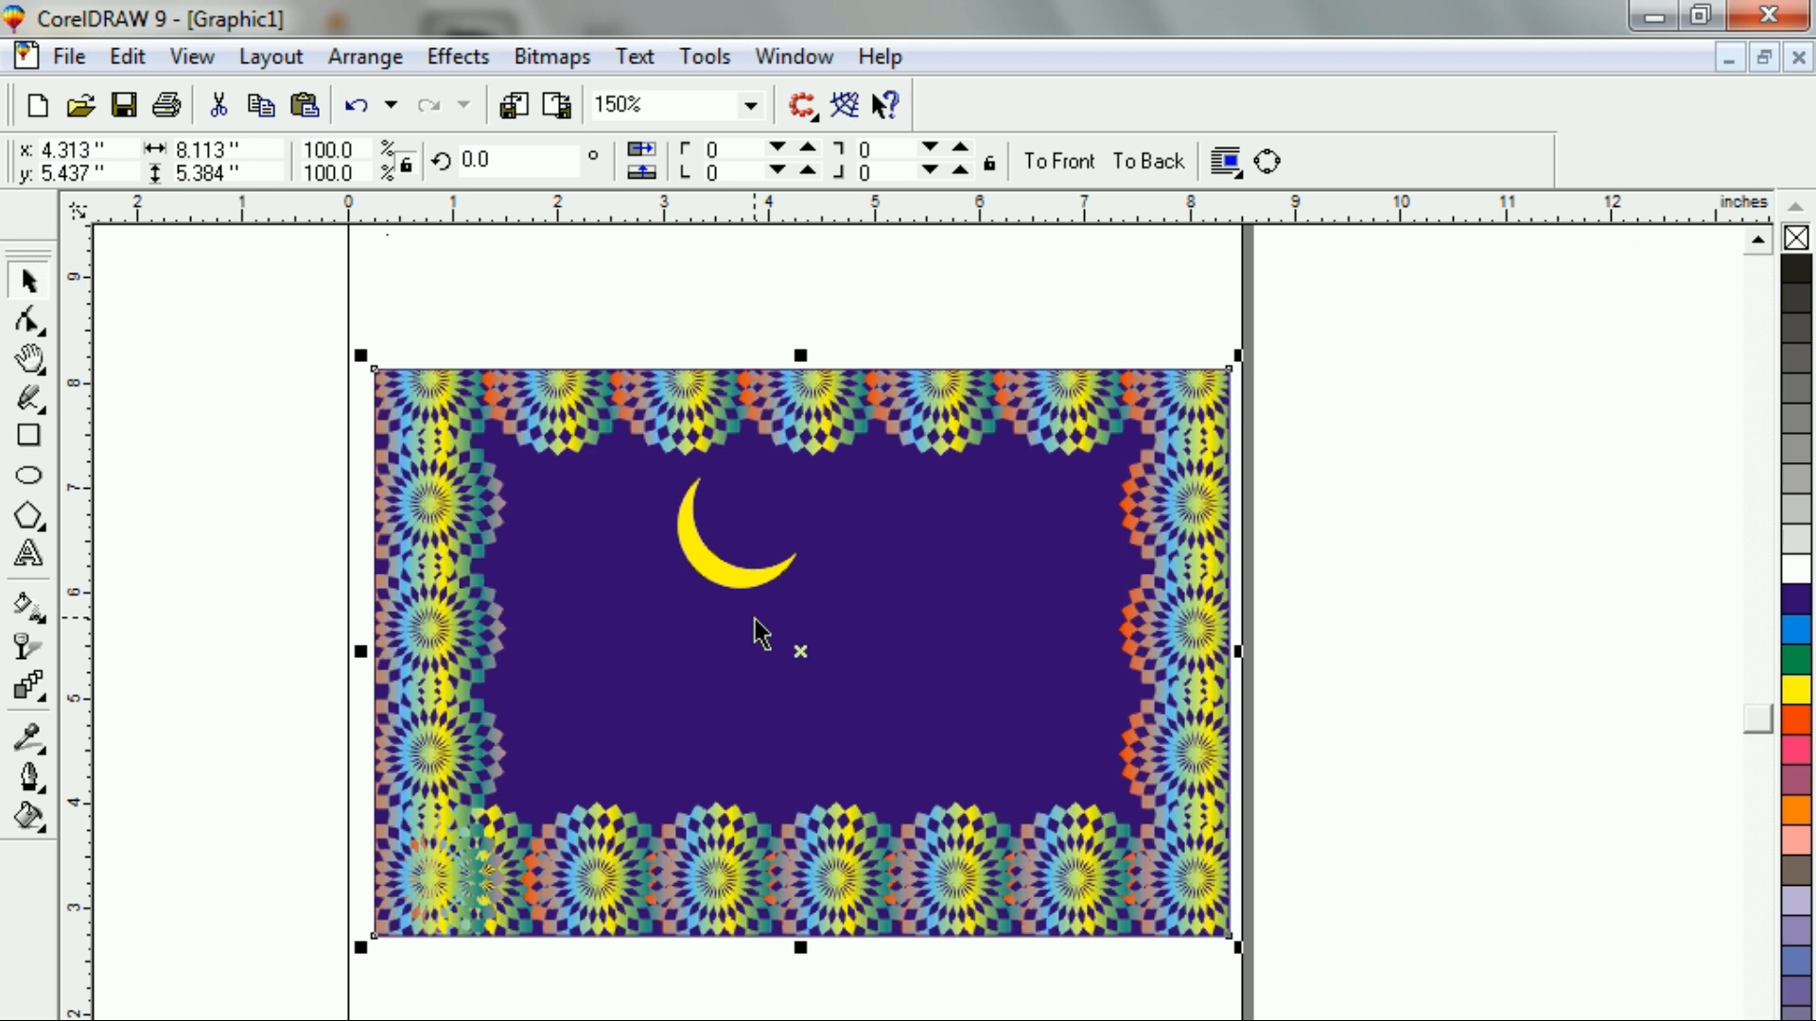
Move the crescent horizontally toward the blue panel's left side, to about x 2.19, y 6.58 inches
{"action": "double_click", "coordinate": [743, 587]}
{"action": "left_click_drag", "start_coordinate": [743, 587], "coordinate": [595, 586]}
{"action": "key", "text": "Delete"}
Draw a five-sided polygon about 1.94 × 1.84 inches beside the page and reshape it into a five-pointed star
{"action": "key", "text": "y"}
{"action": "left_click_drag", "start_coordinate": [1323, 574], "coordinate": [1525, 789]}
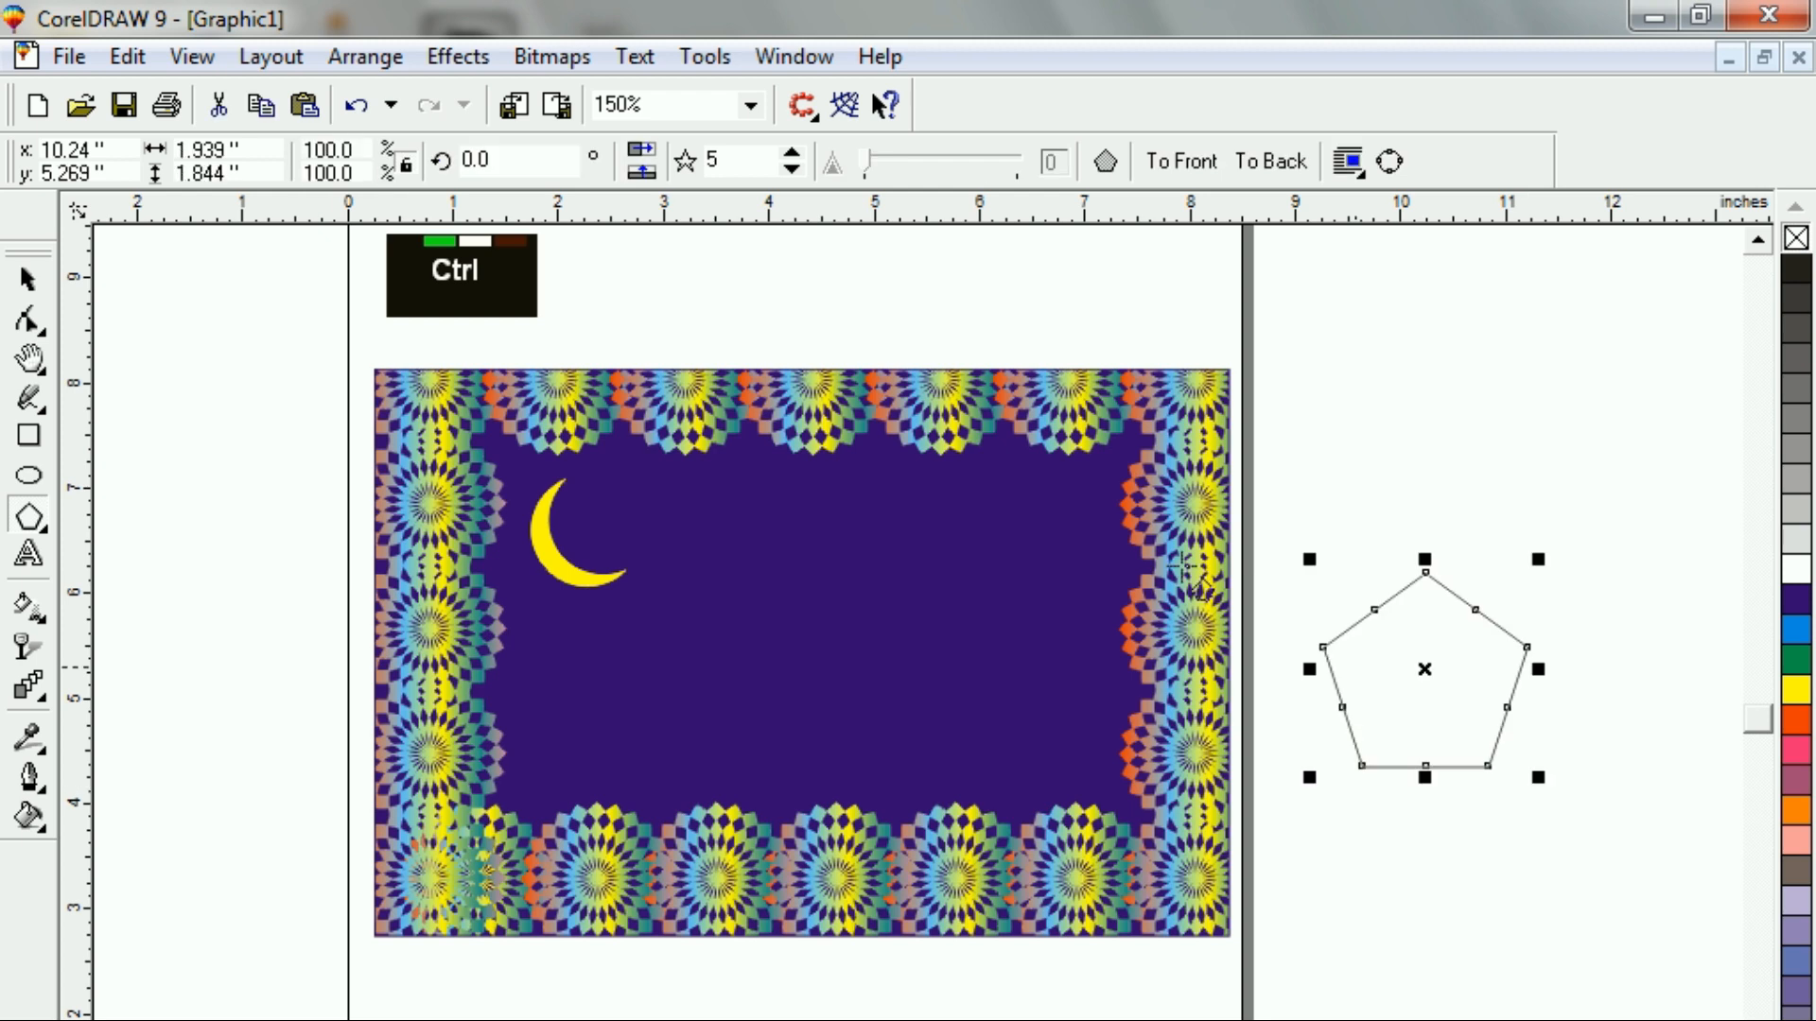
{"action": "left_click", "coordinate": [31, 282]}
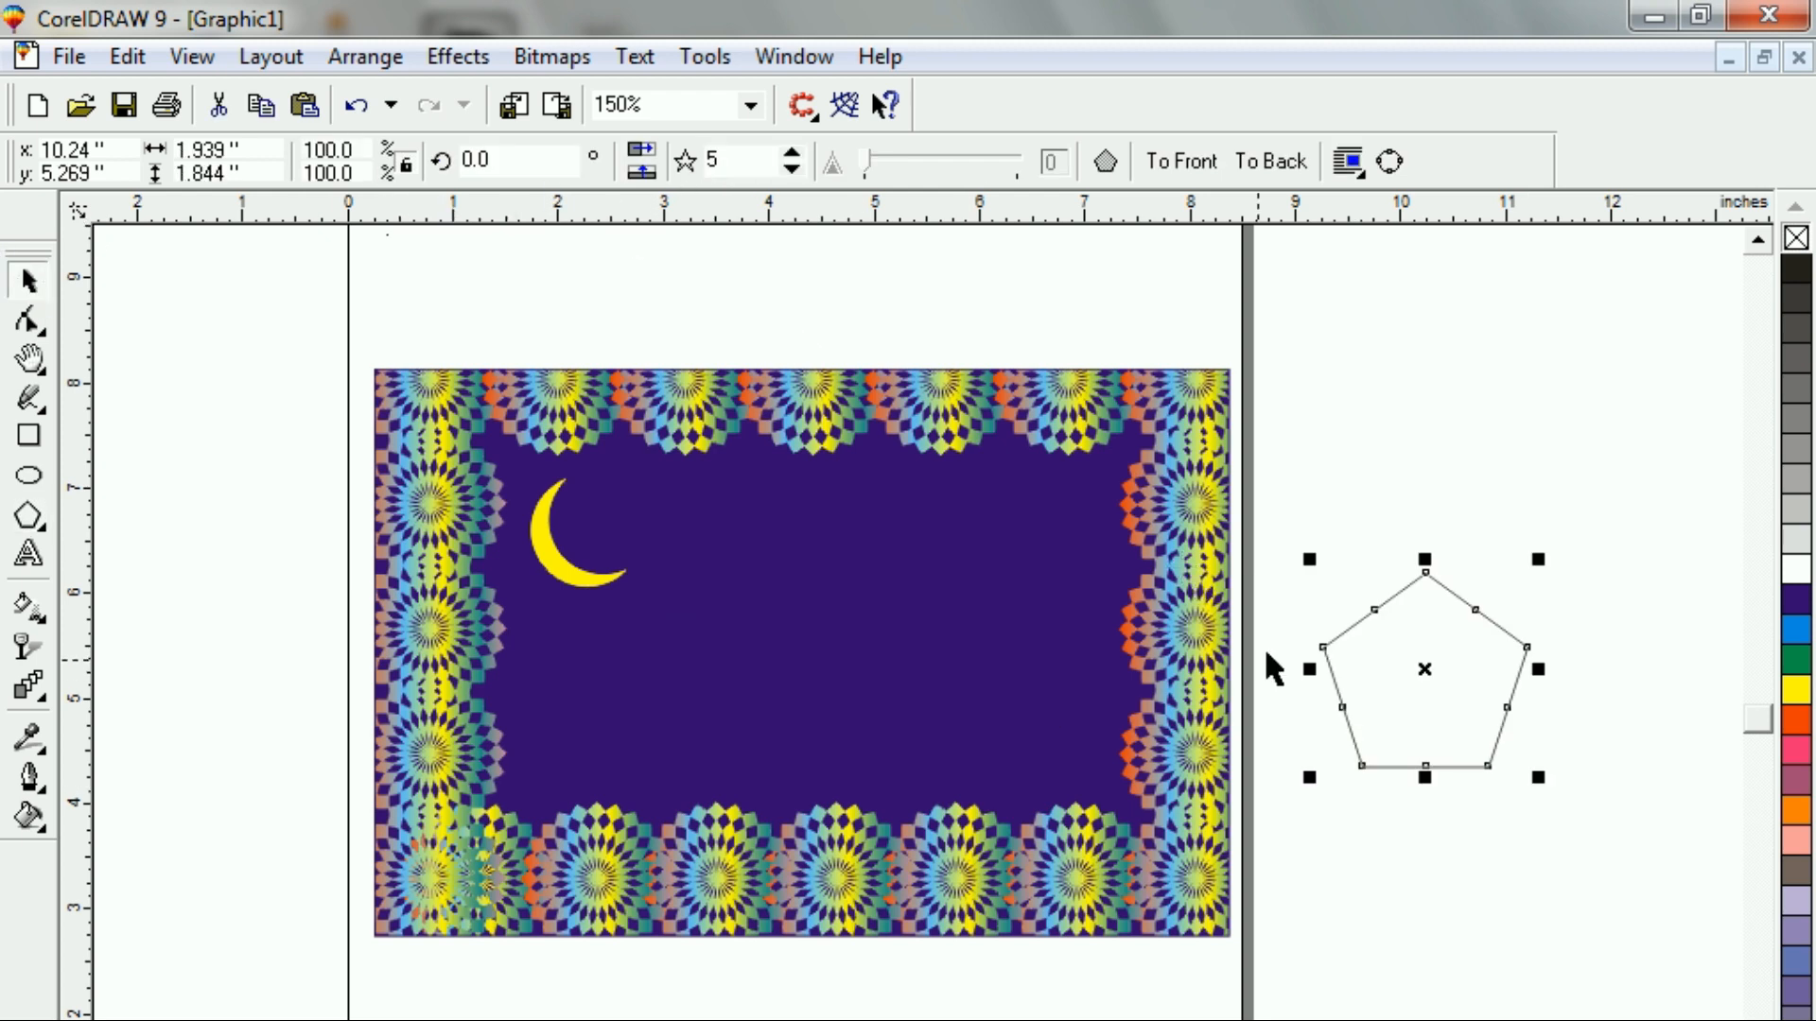
{"action": "left_click_drag", "start_coordinate": [1376, 605], "coordinate": [1408, 680]}
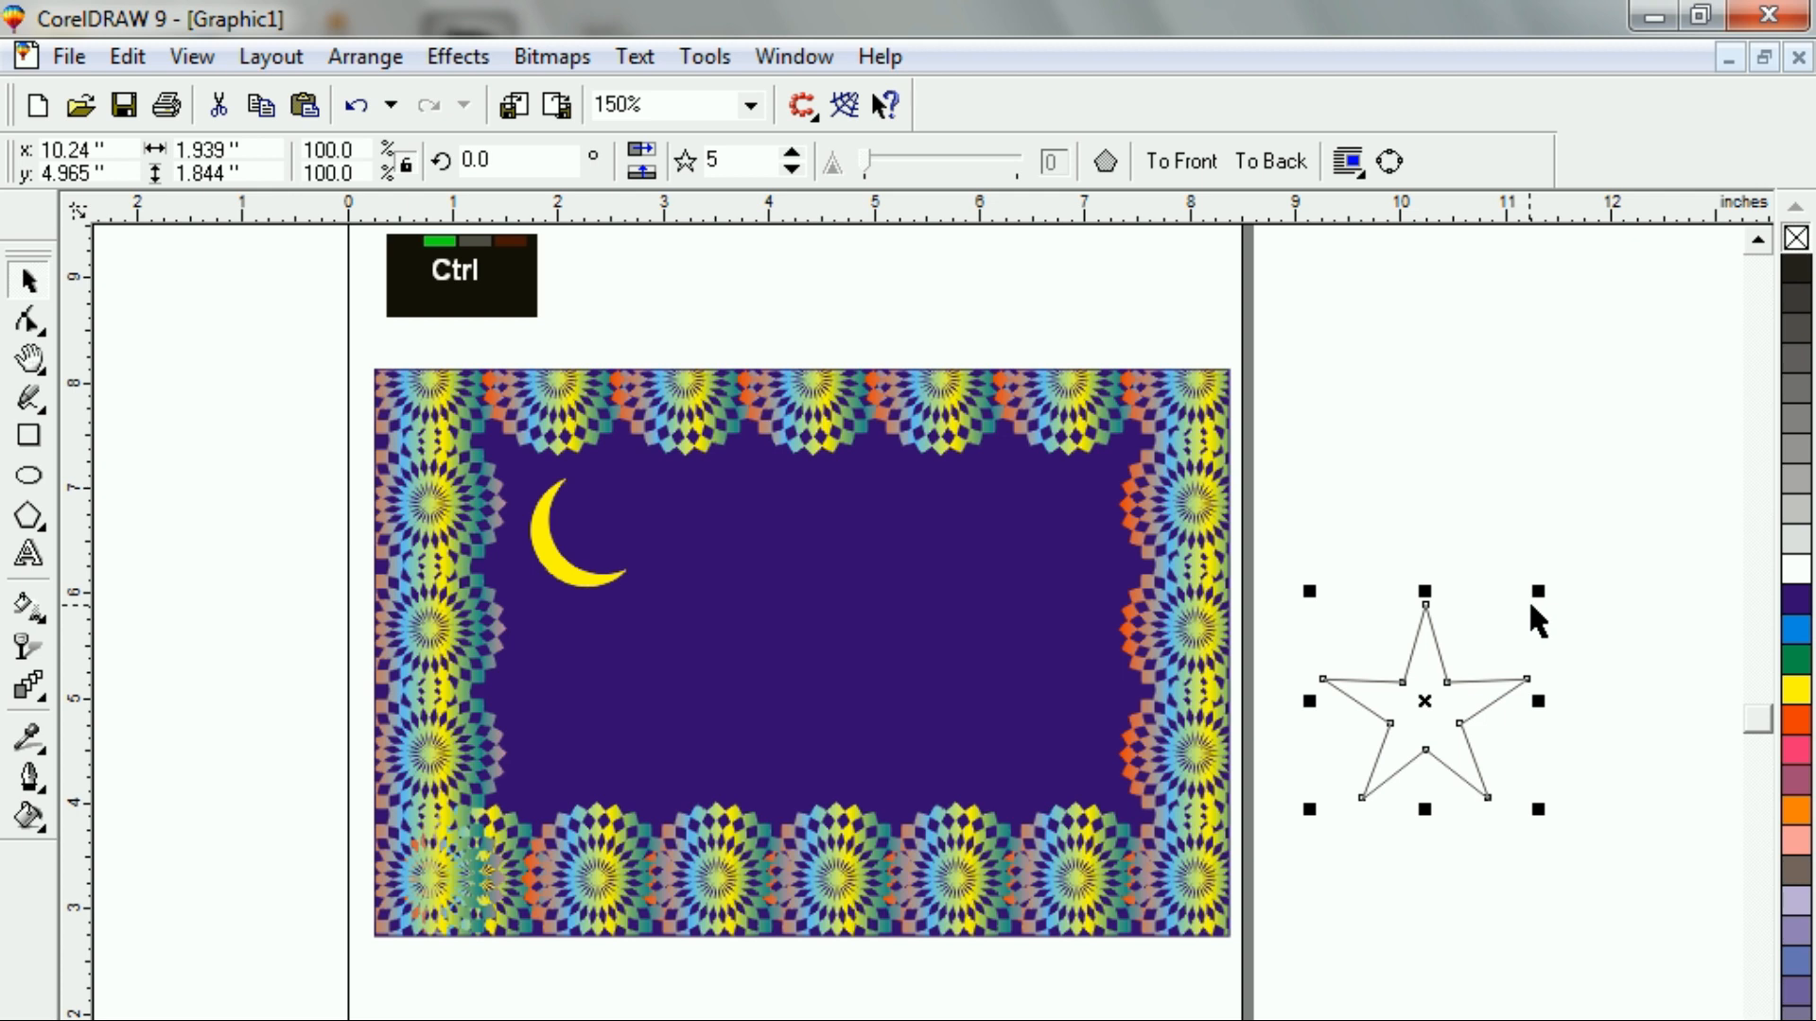
Give the star a white fill and outline, shrink it to about 0.34 × 0.32 inches and place it beside the crescent's inner curve
{"action": "left_click", "coordinate": [1469, 701]}
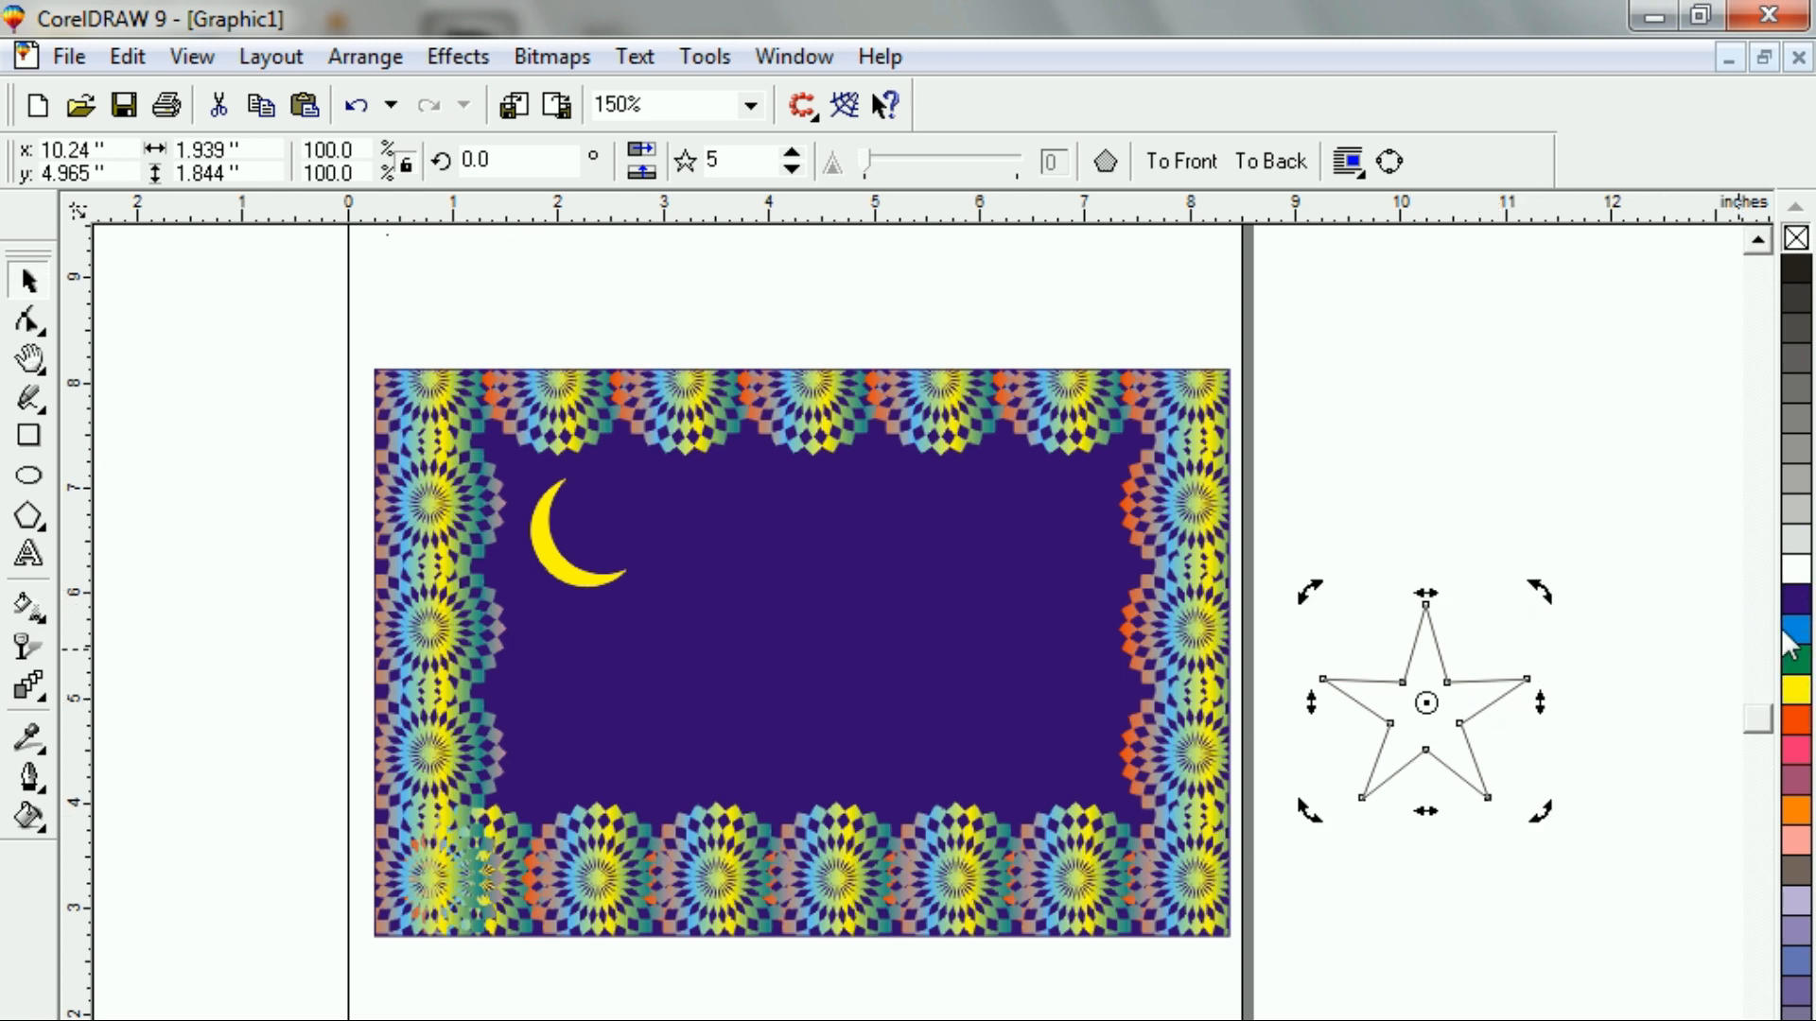
{"action": "left_click", "coordinate": [1467, 697]}
{"action": "left_click_drag", "start_coordinate": [1532, 813], "coordinate": [719, 596]}
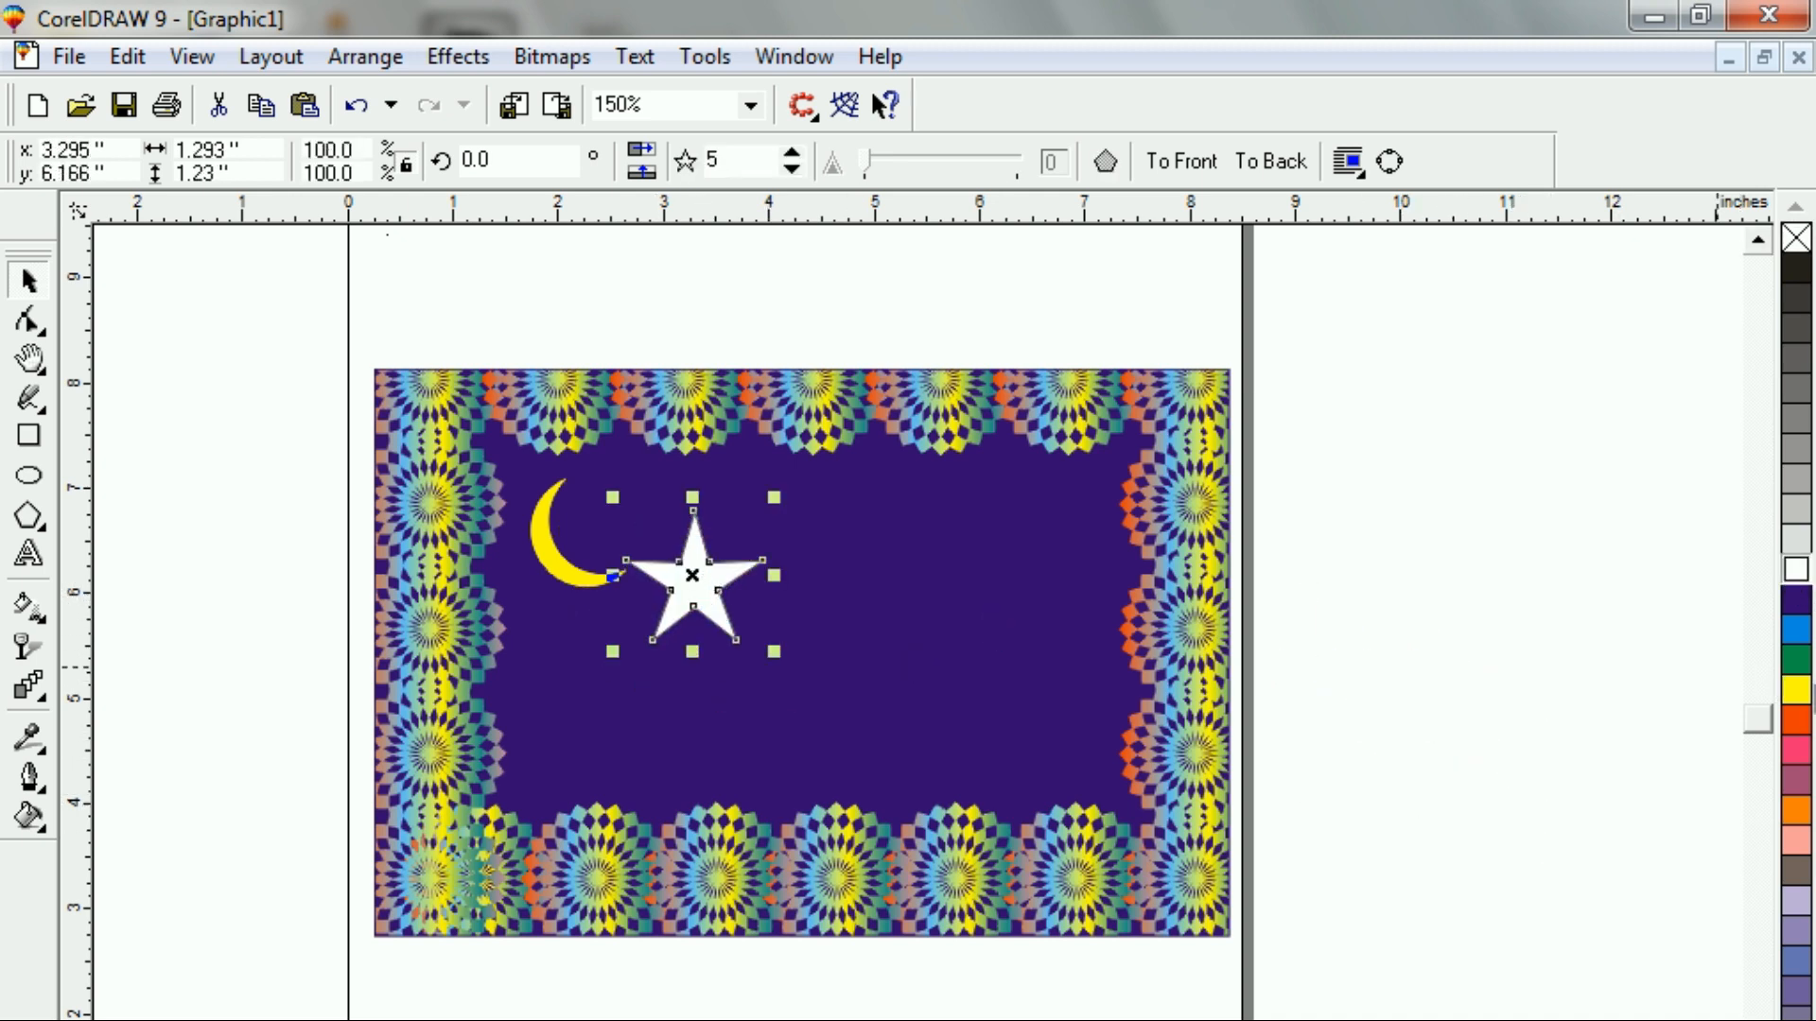
{"action": "right_click", "coordinate": [766, 659]}
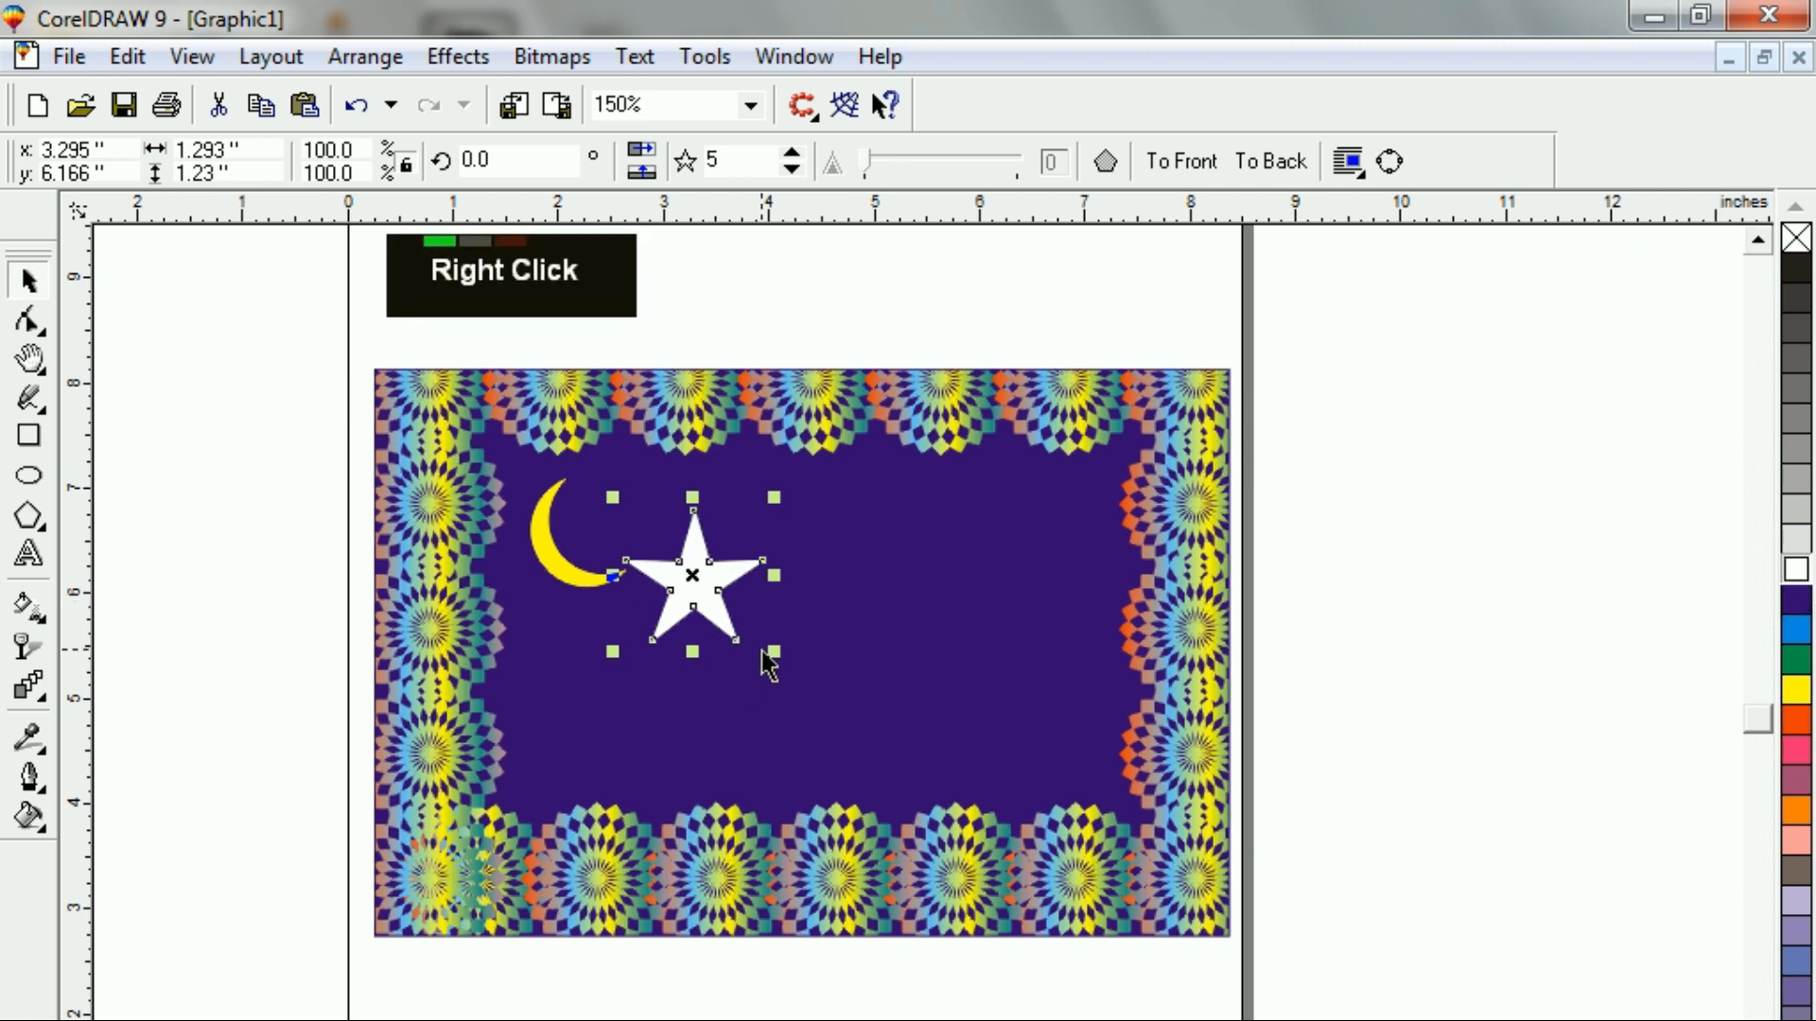
{"action": "left_click_drag", "start_coordinate": [771, 652], "coordinate": [750, 600]}
{"action": "left_click_drag", "start_coordinate": [692, 575], "coordinate": [597, 527]}
{"action": "left_click", "coordinate": [910, 582]}
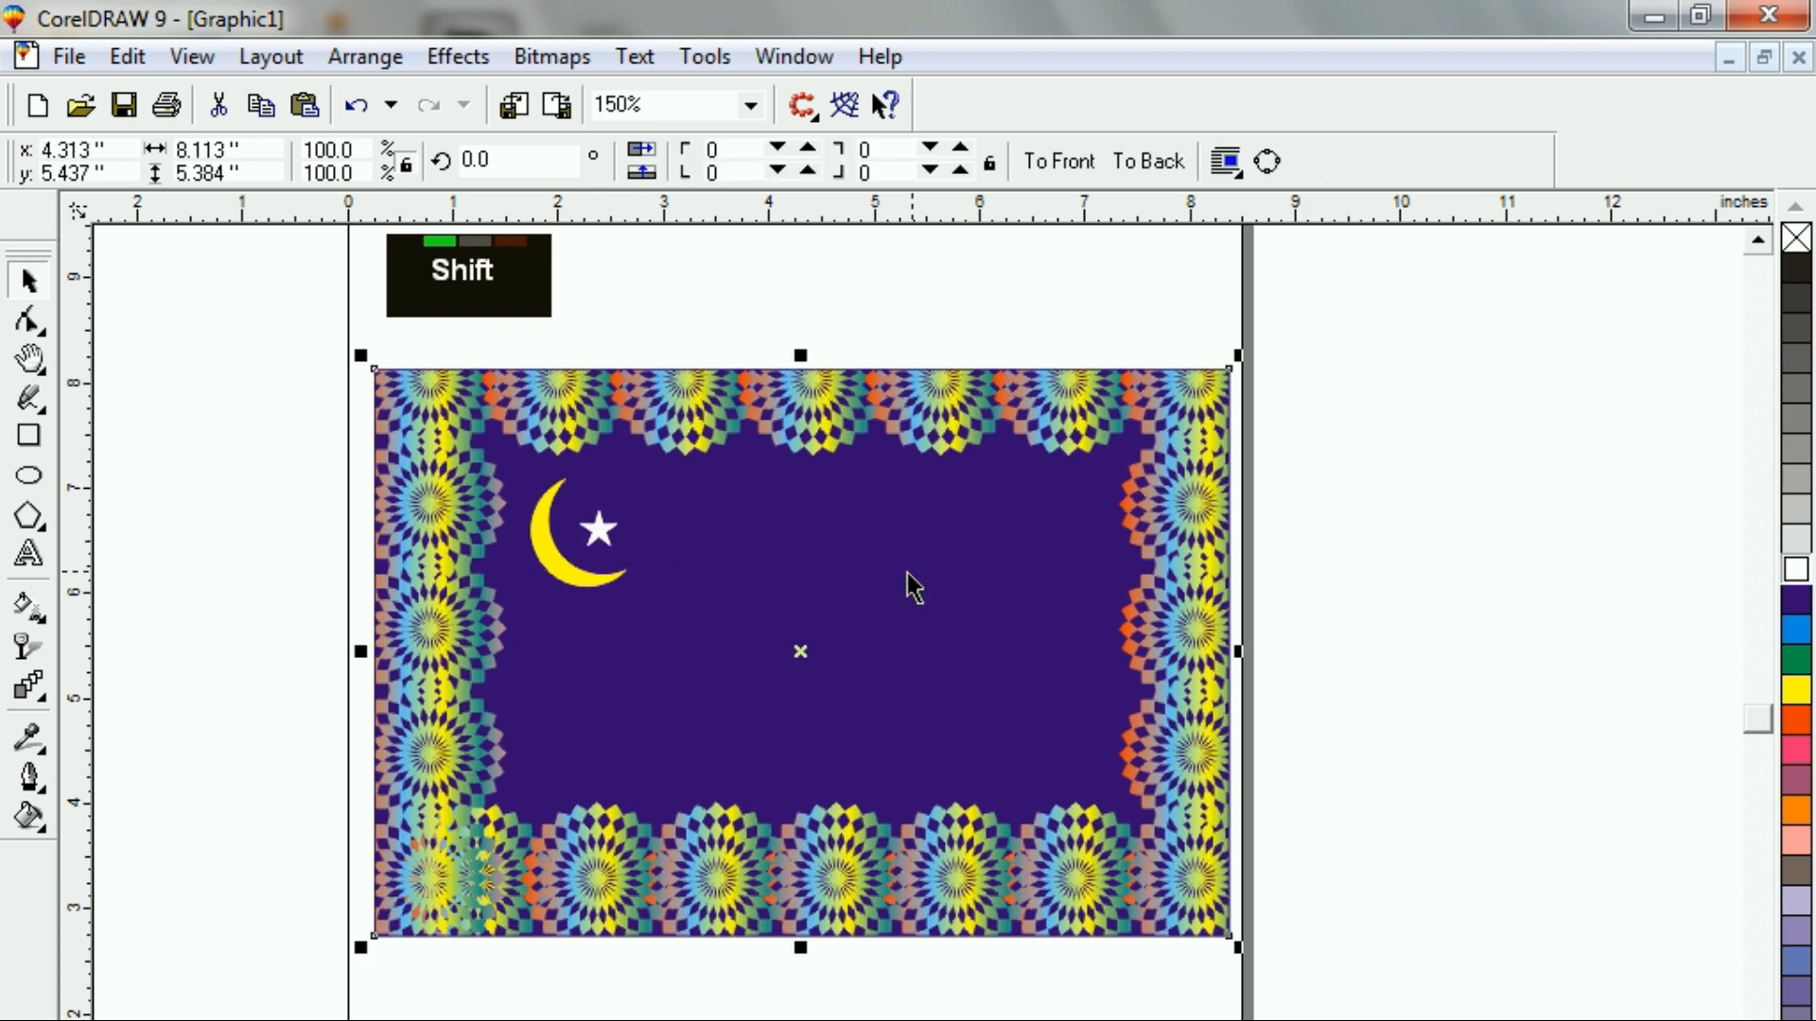
Give the crescent a white fill and outline, and shift the star slightly further into the crescent, to about x 2.23, y 6.62 inches
{"action": "left_click", "coordinate": [550, 581]}
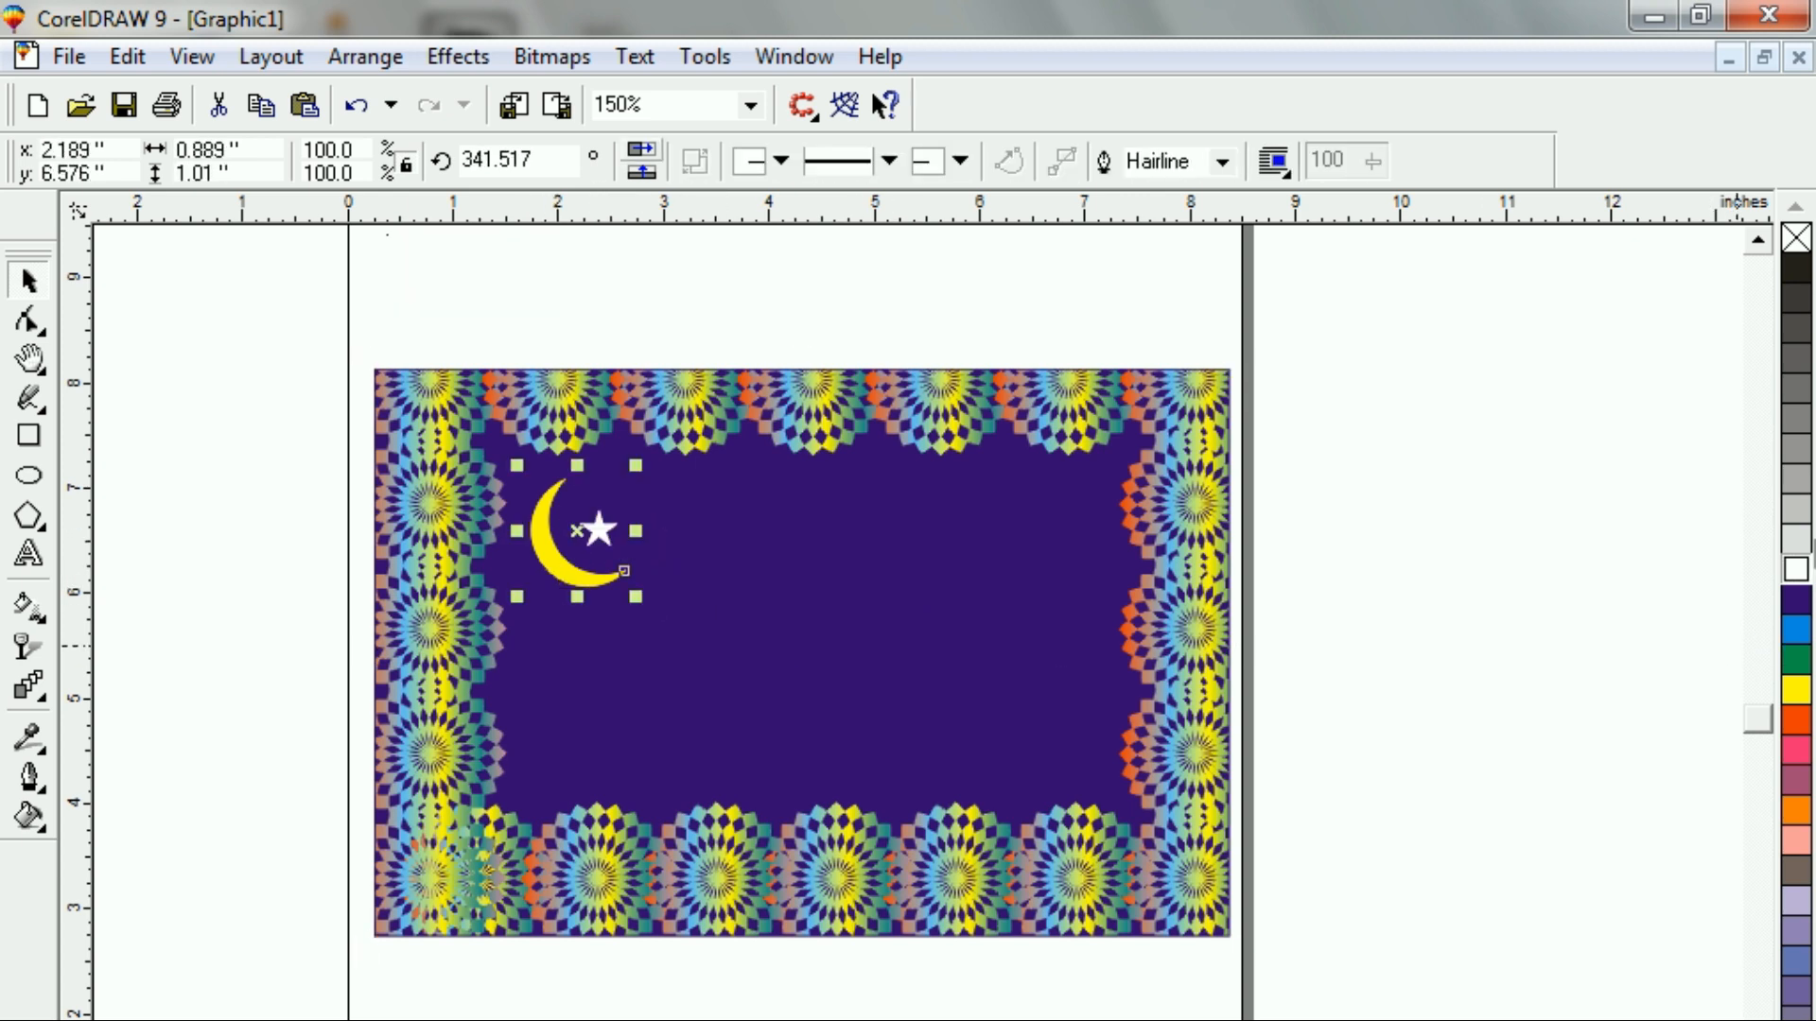
{"action": "left_click", "coordinate": [1796, 570]}
{"action": "right_click", "coordinate": [1796, 570]}
{"action": "left_click", "coordinate": [1668, 581]}
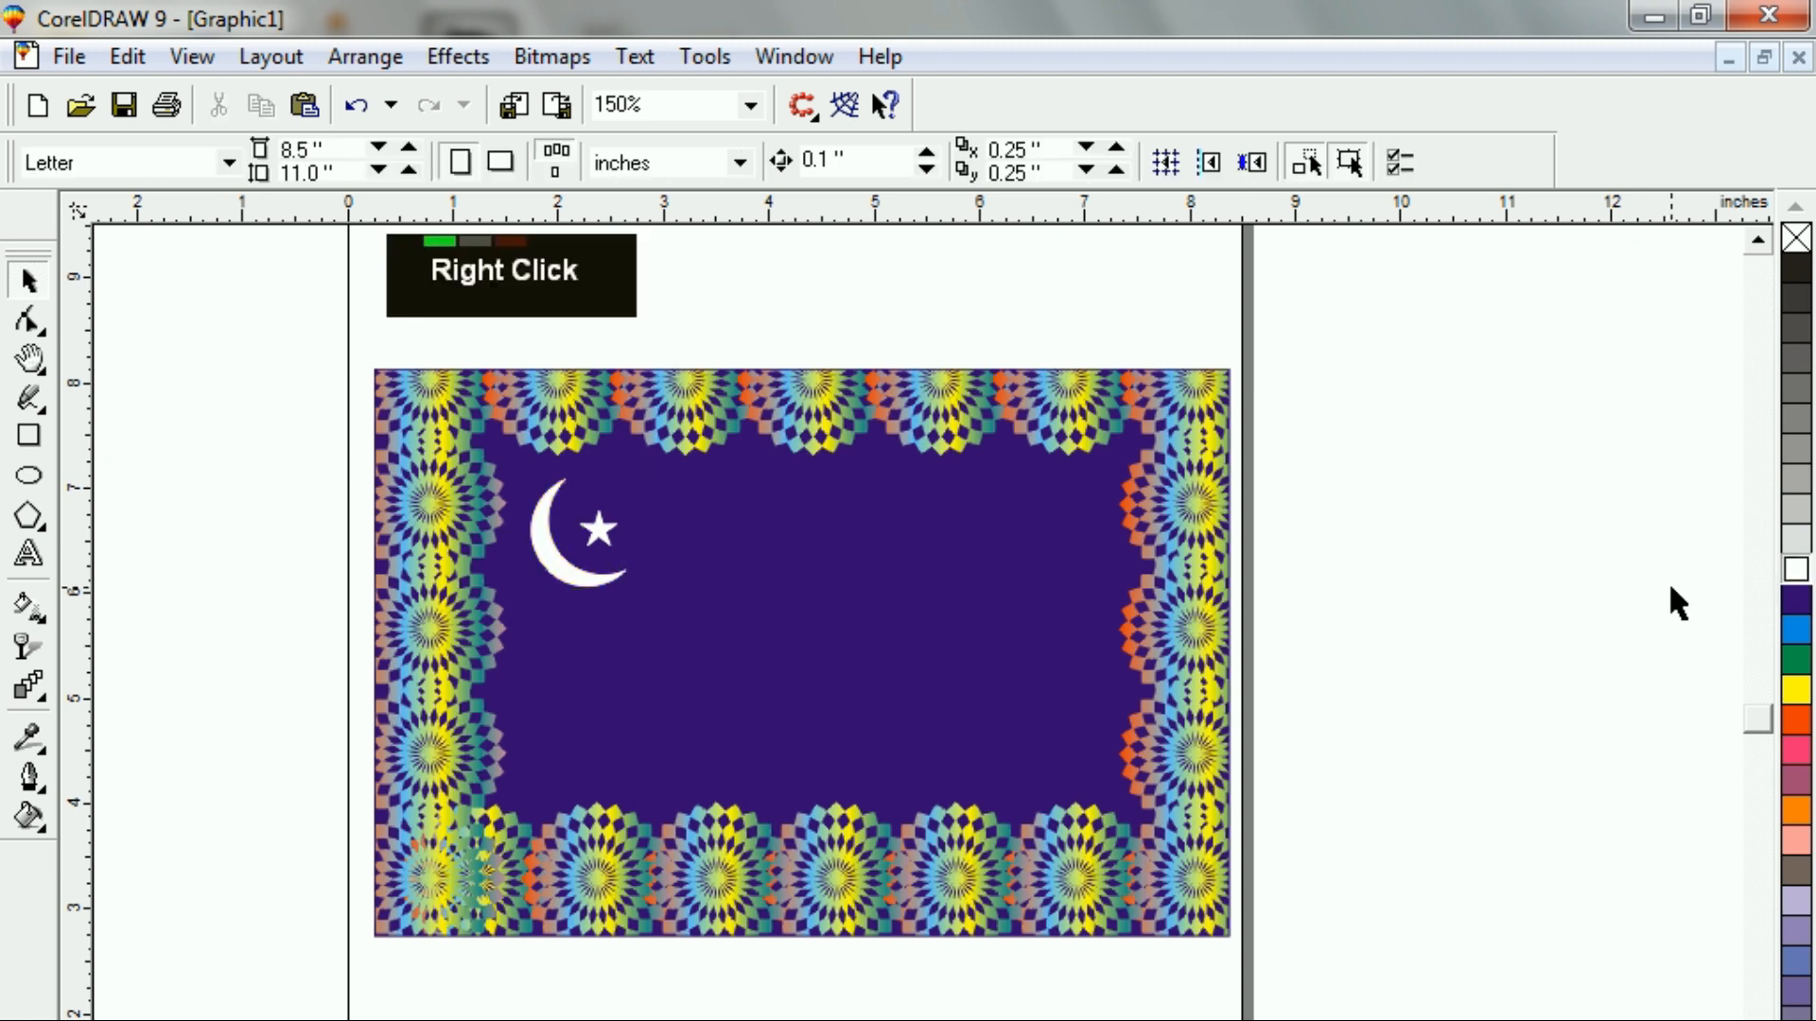
{"action": "double_click", "coordinate": [596, 526]}
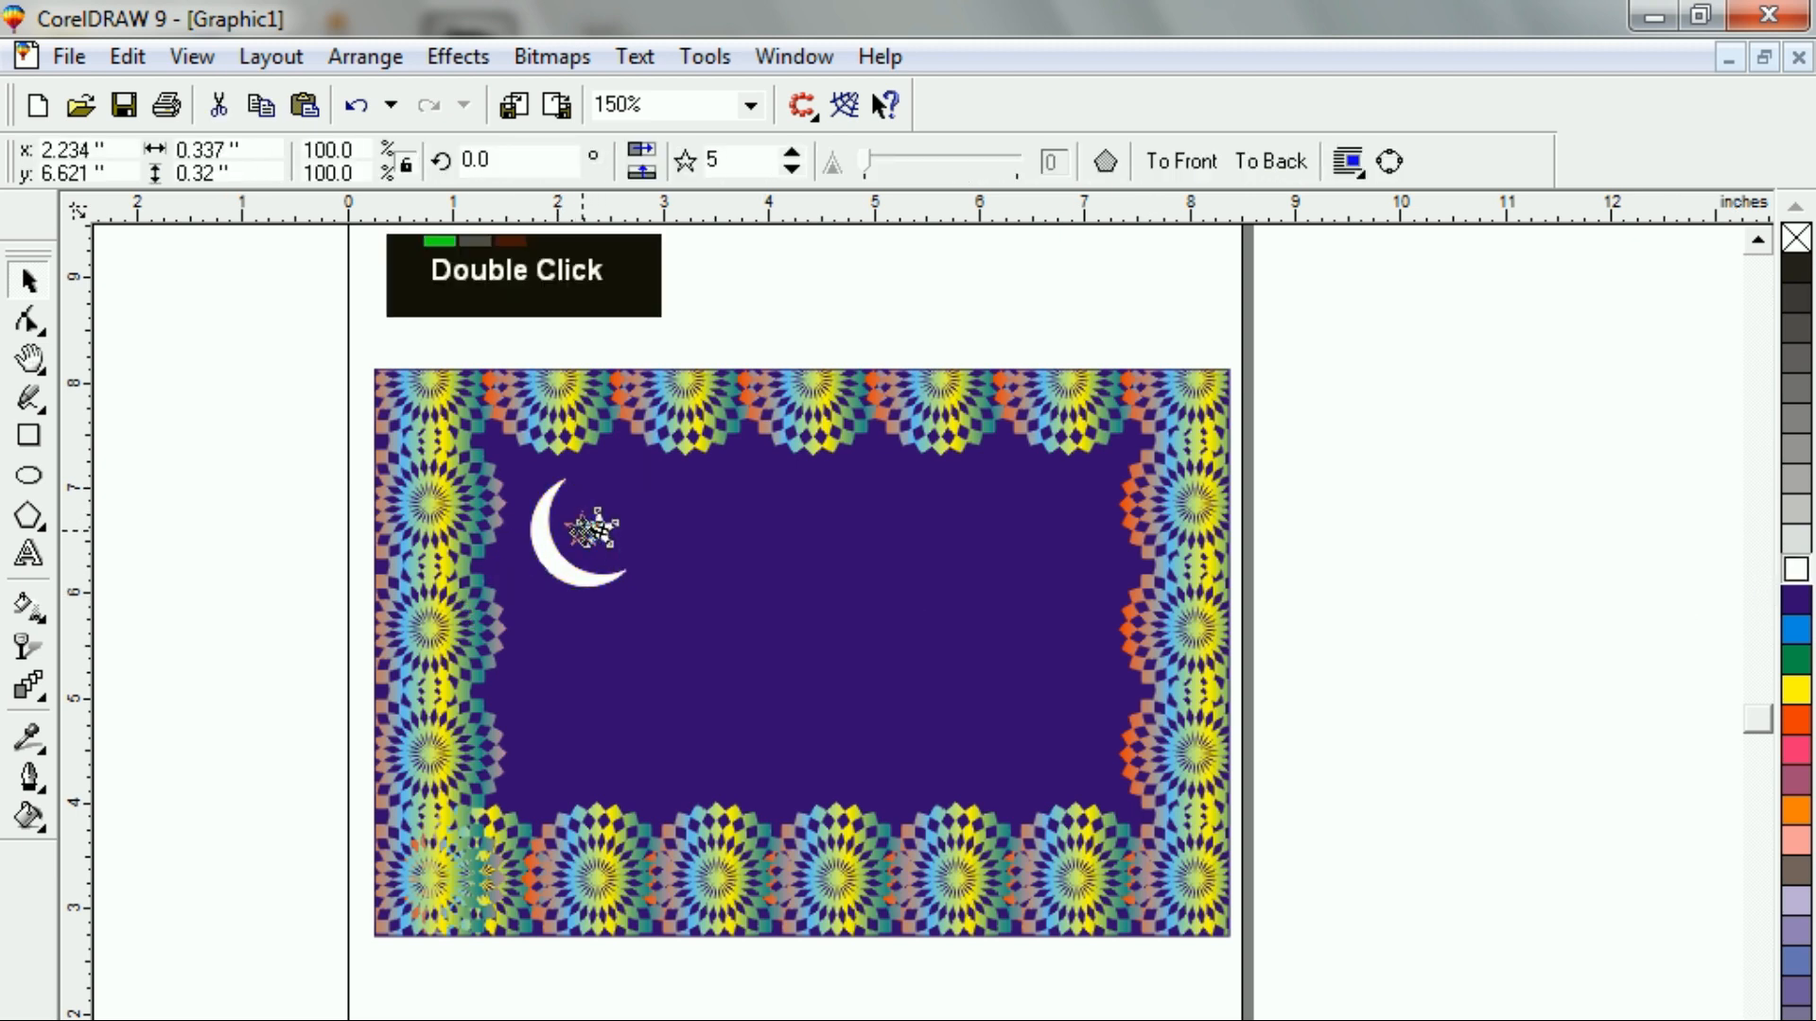
{"action": "left_click", "coordinate": [627, 605]}
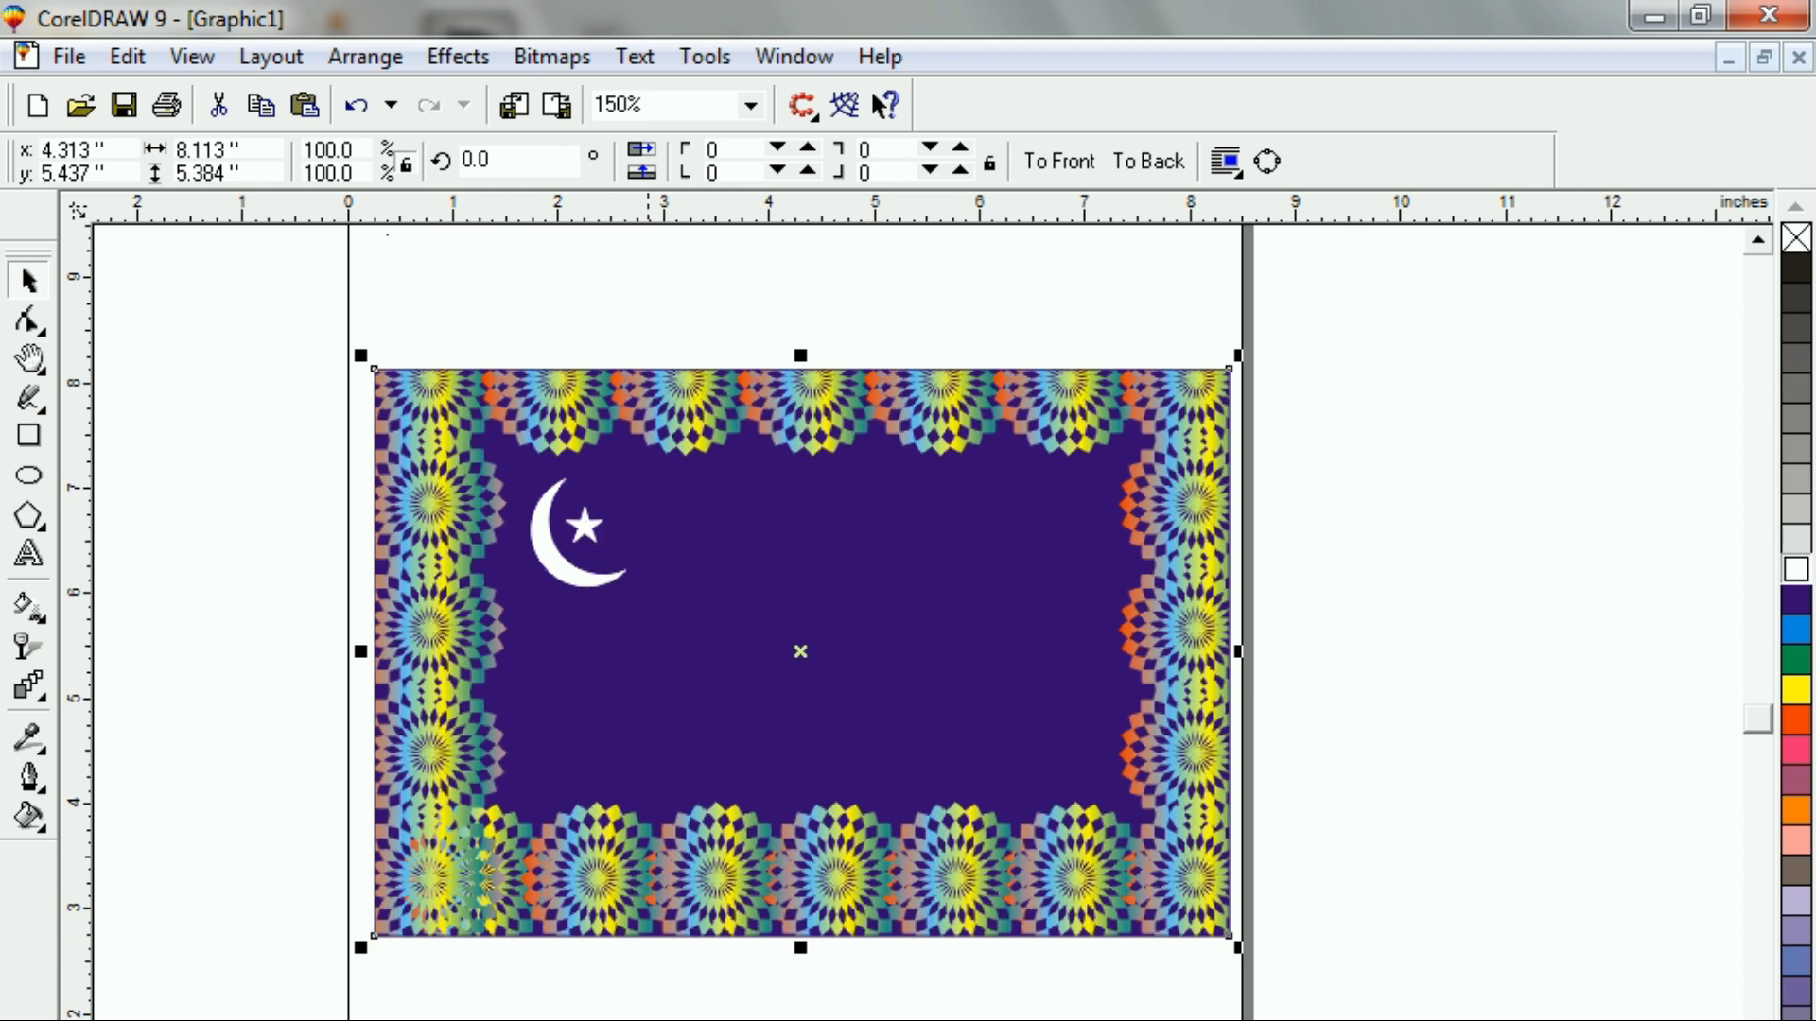
Import the Adwance eid mubarak EPS file from the EID folder, importing its text as Text
{"action": "key", "text": "alt+Tab"}
{"action": "left_click_drag", "start_coordinate": [397, 211], "coordinate": [516, 998]}
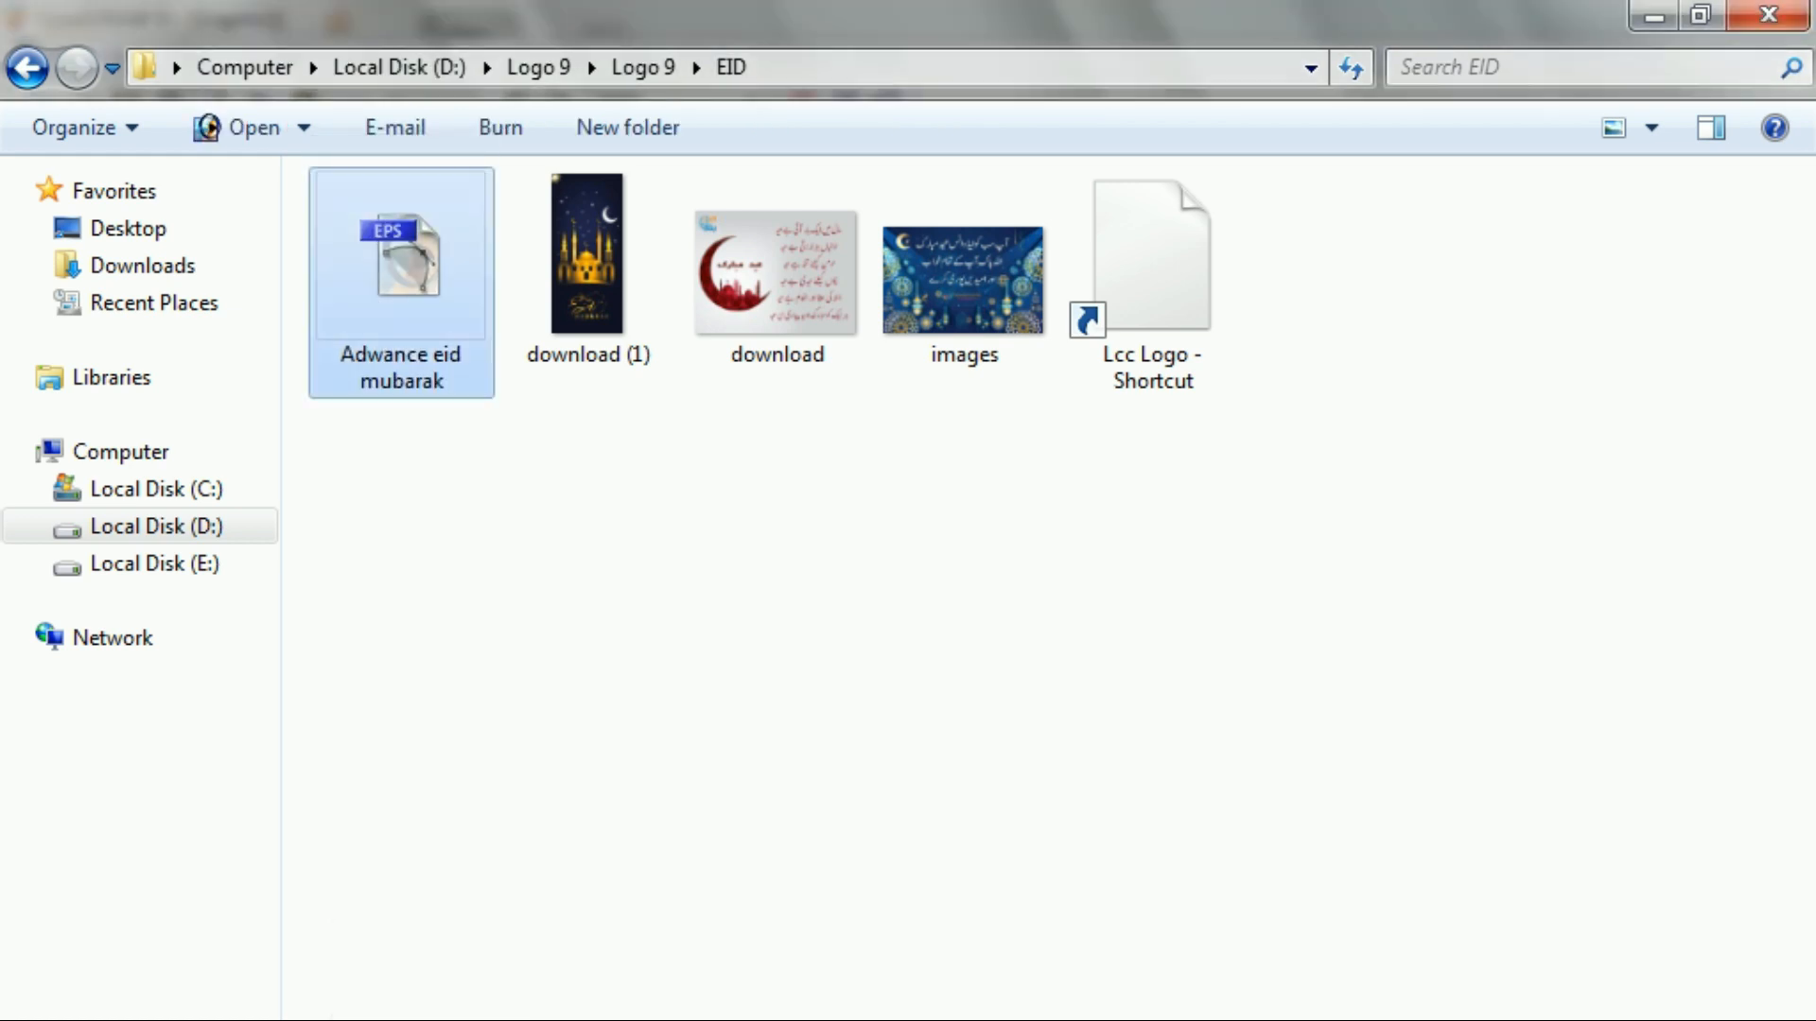
{"action": "key", "text": "alt+Tab"}
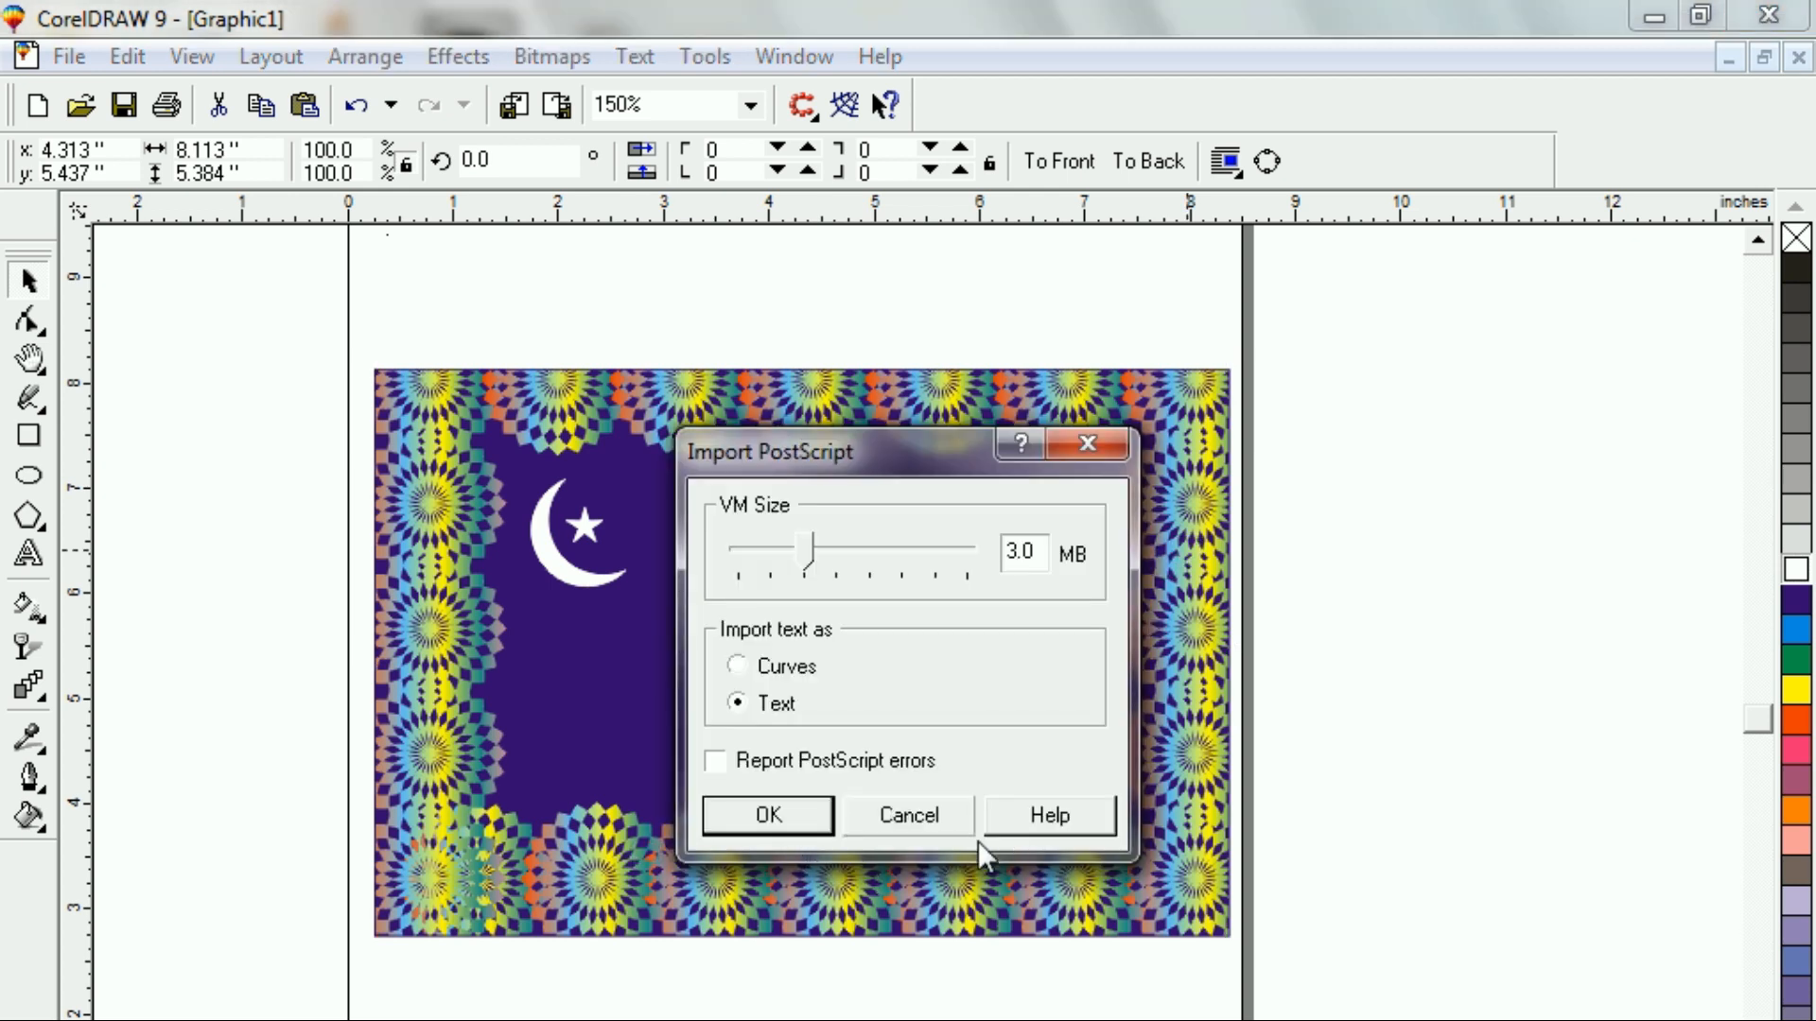
{"action": "left_click", "coordinate": [783, 814]}
Place the imported Urdu text beside the page and enlarge it to about 2.97 × 2.67 inches
{"action": "left_click_drag", "start_coordinate": [1223, 553], "coordinate": [1444, 601]}
{"action": "left_click_drag", "start_coordinate": [1481, 666], "coordinate": [1603, 790]}
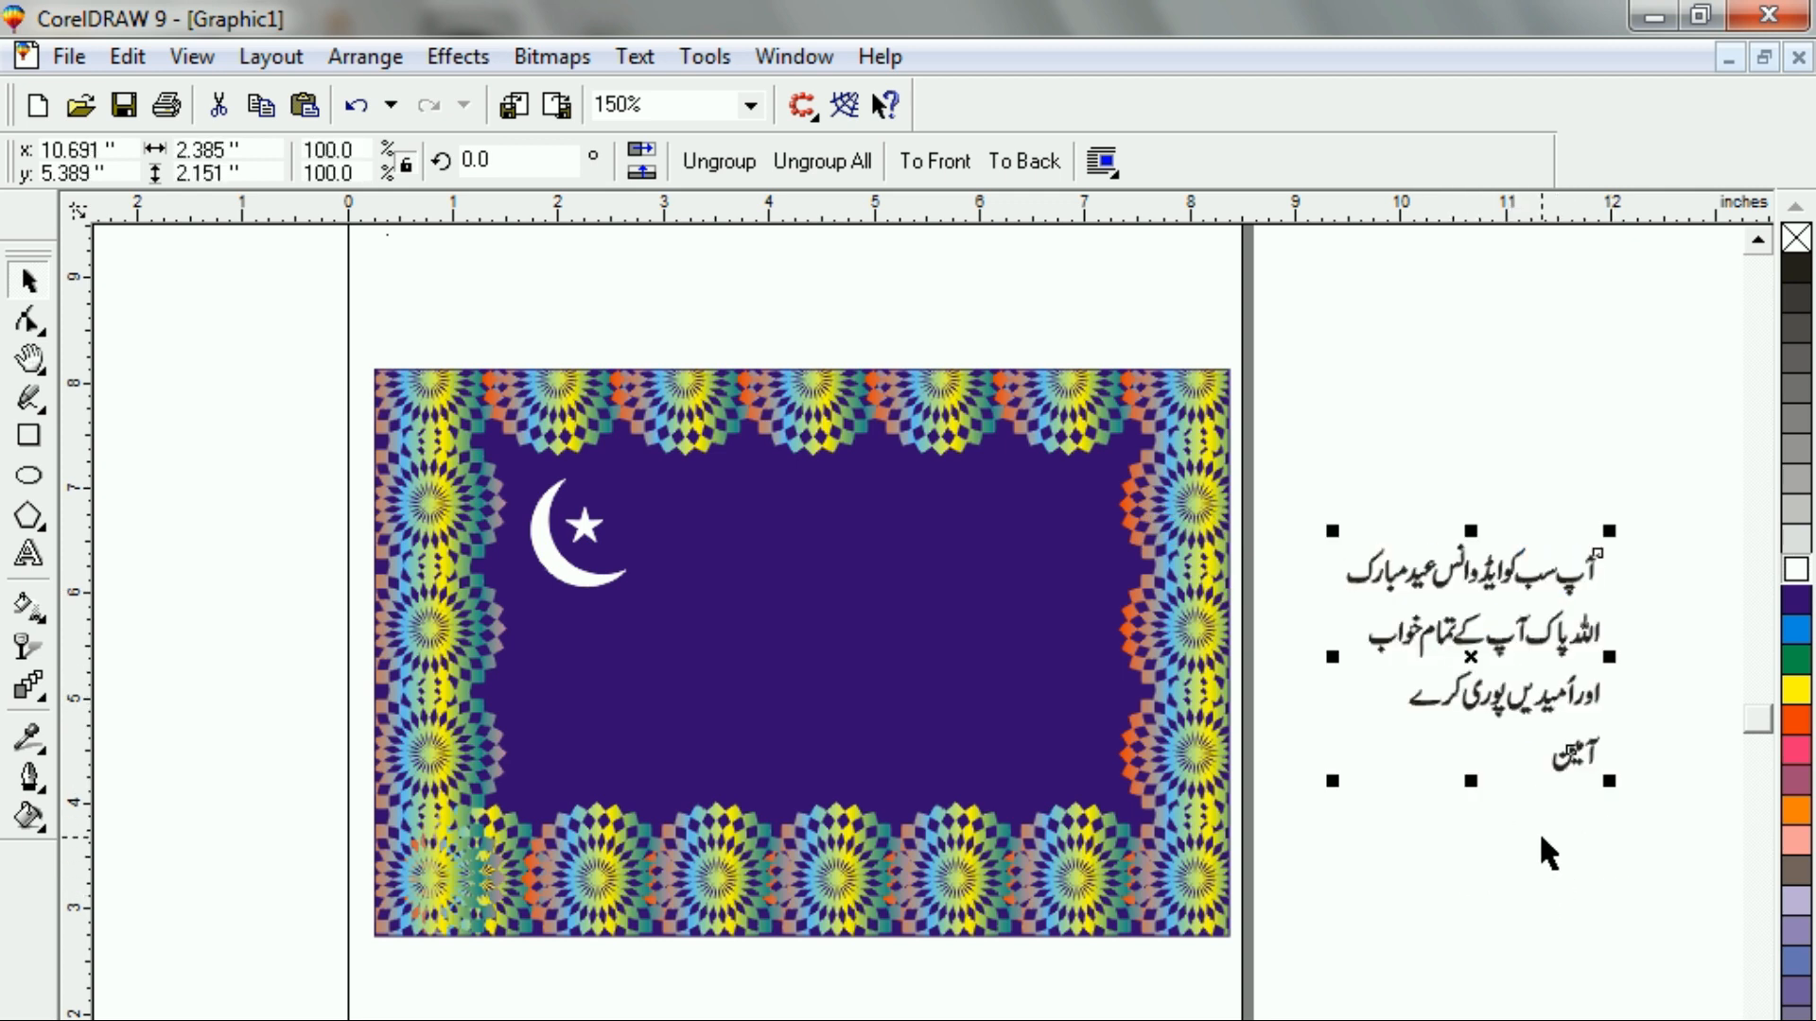
{"action": "left_click_drag", "start_coordinate": [1345, 792], "coordinate": [1278, 936]}
{"action": "left_click", "coordinate": [1337, 856]}
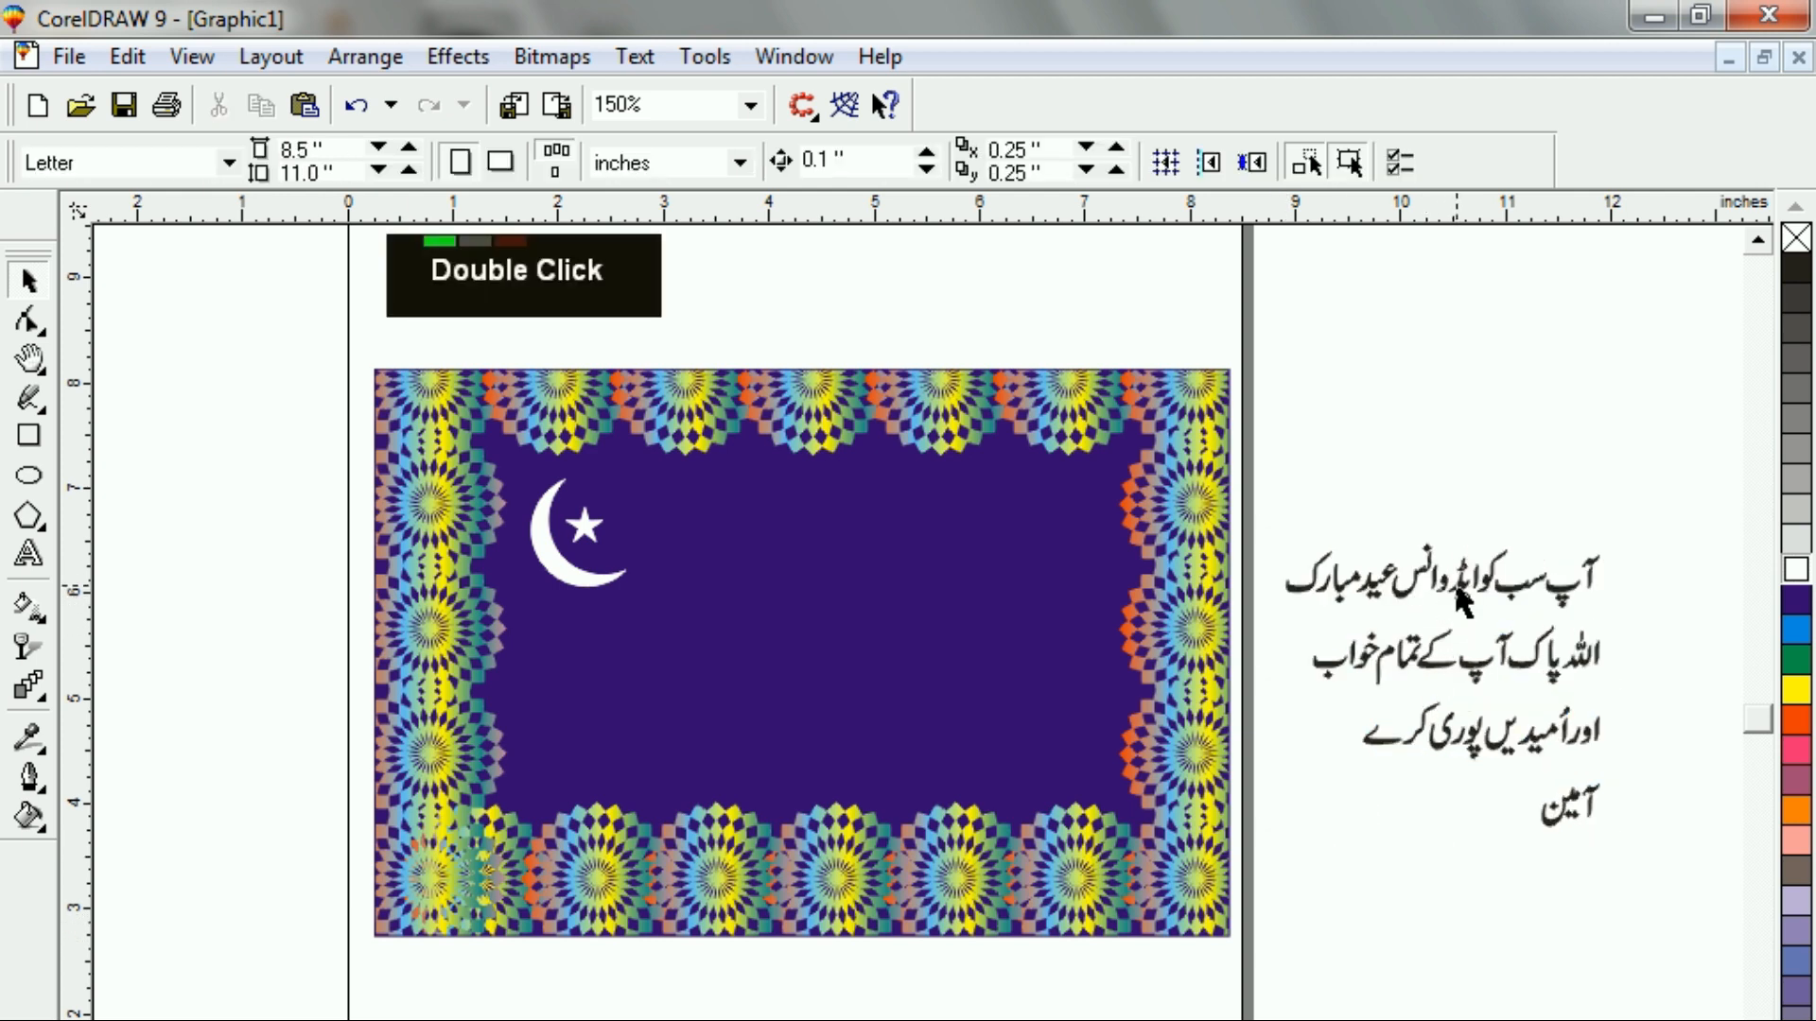
Ungroup the Urdu text block and group the pieces of its first line together
{"action": "left_click", "coordinate": [1446, 584]}
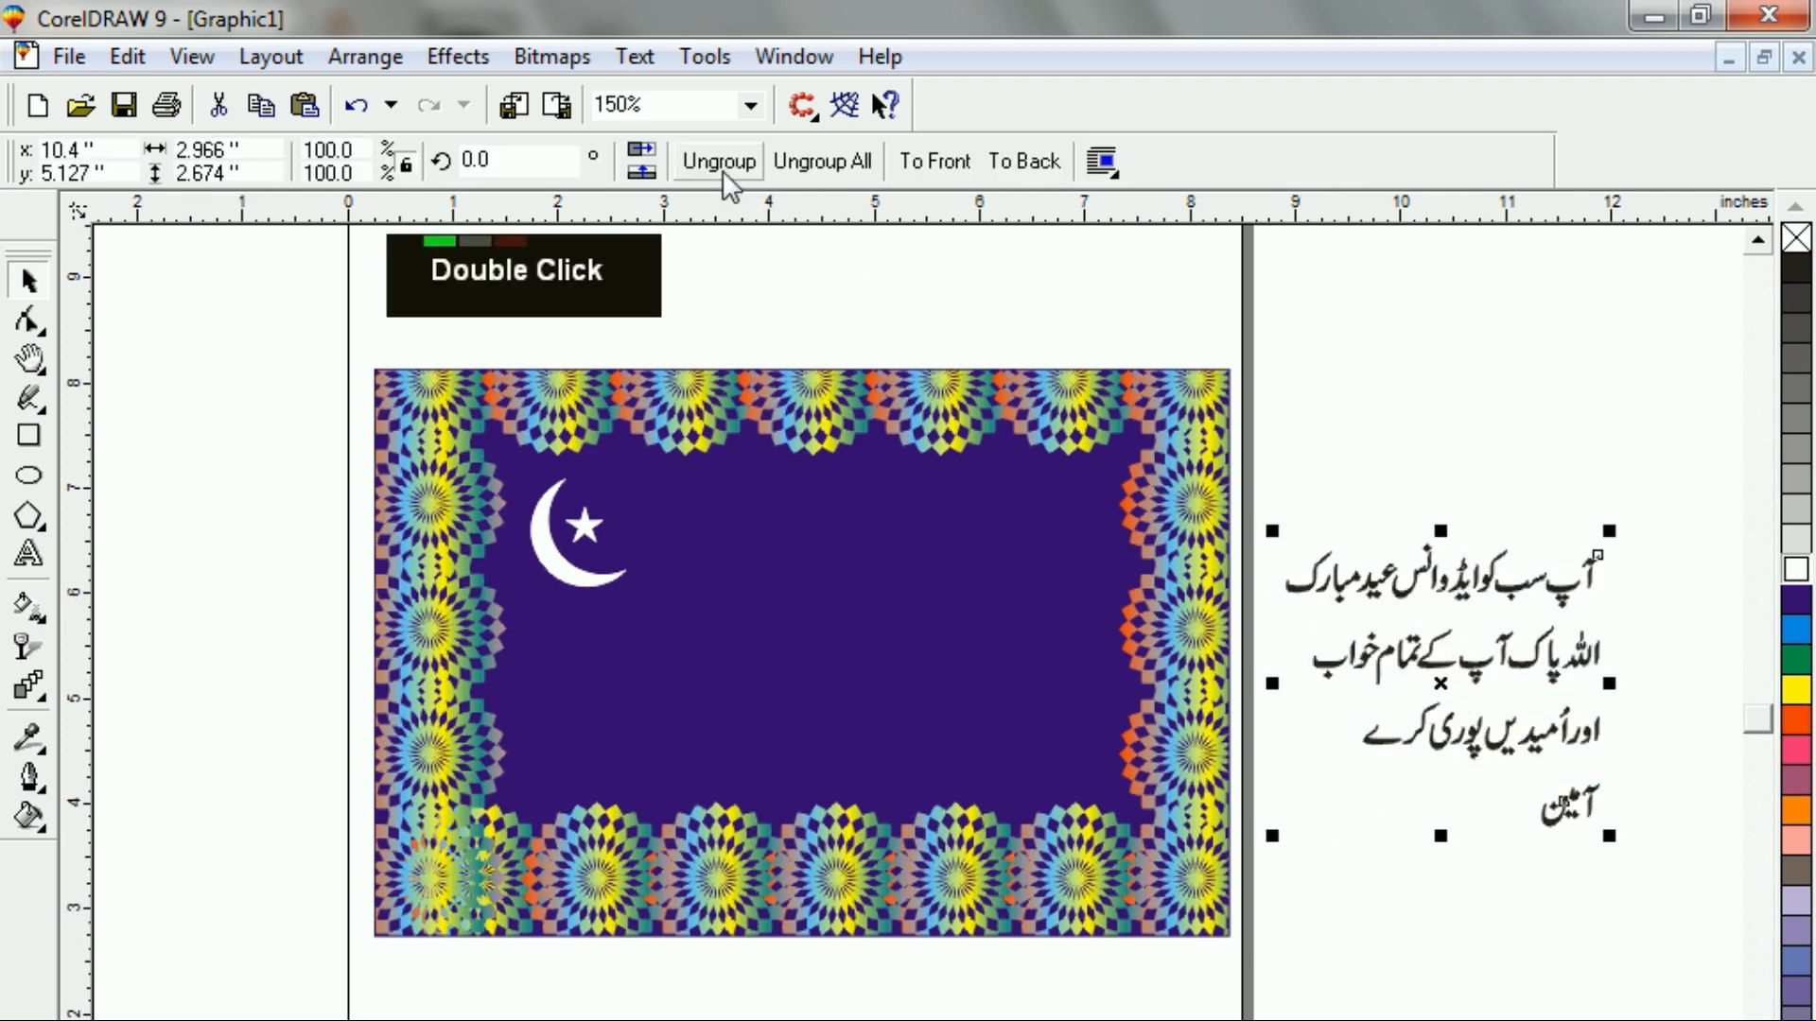
{"action": "left_click", "coordinate": [724, 170]}
{"action": "left_click", "coordinate": [1558, 464]}
{"action": "left_click_drag", "start_coordinate": [1308, 596], "coordinate": [1670, 621]}
{"action": "left_click", "coordinate": [813, 177]}
{"action": "double_click", "coordinate": [1286, 539]}
Group the second, third and fourth lines of the Urdu text as separate groups
{"action": "left_click_drag", "start_coordinate": [1292, 613], "coordinate": [1634, 696]}
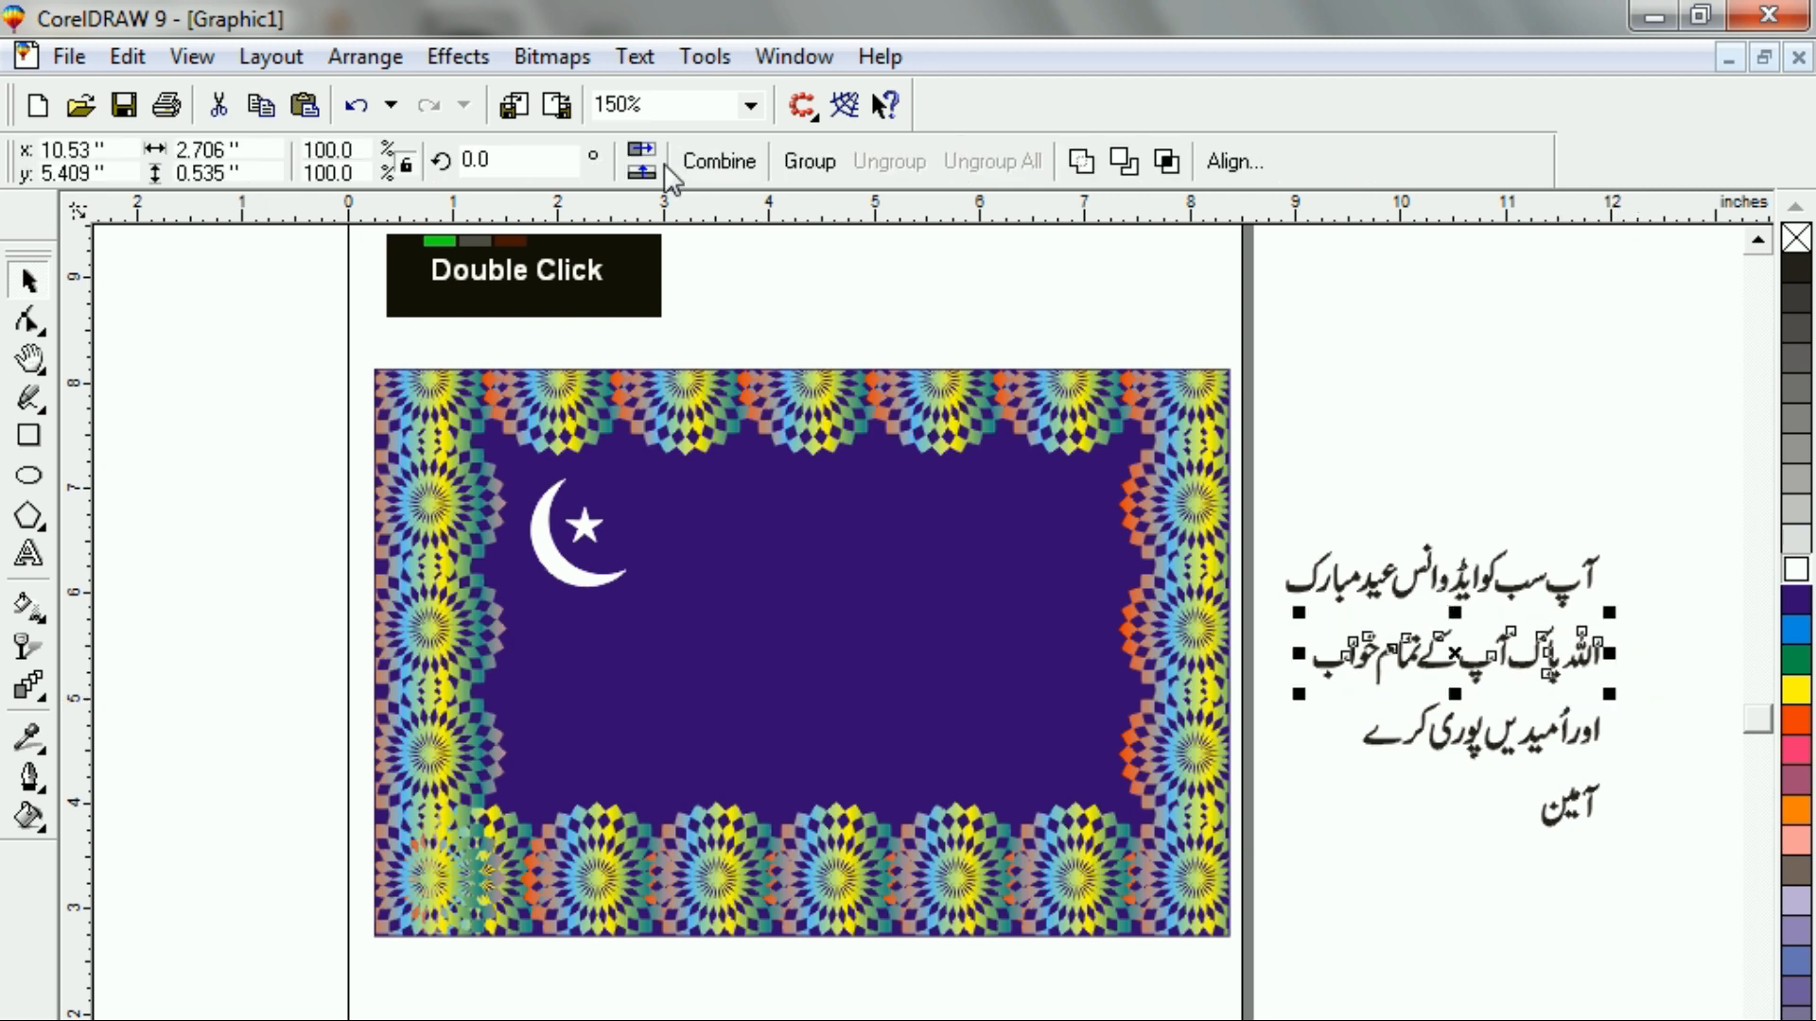
{"action": "left_click", "coordinate": [811, 162]}
{"action": "double_click", "coordinate": [1301, 712]}
{"action": "left_click_drag", "start_coordinate": [1547, 739], "coordinate": [1617, 842]}
{"action": "left_click", "coordinate": [812, 168]}
{"action": "double_click", "coordinate": [1491, 817]}
{"action": "left_click", "coordinate": [811, 162]}
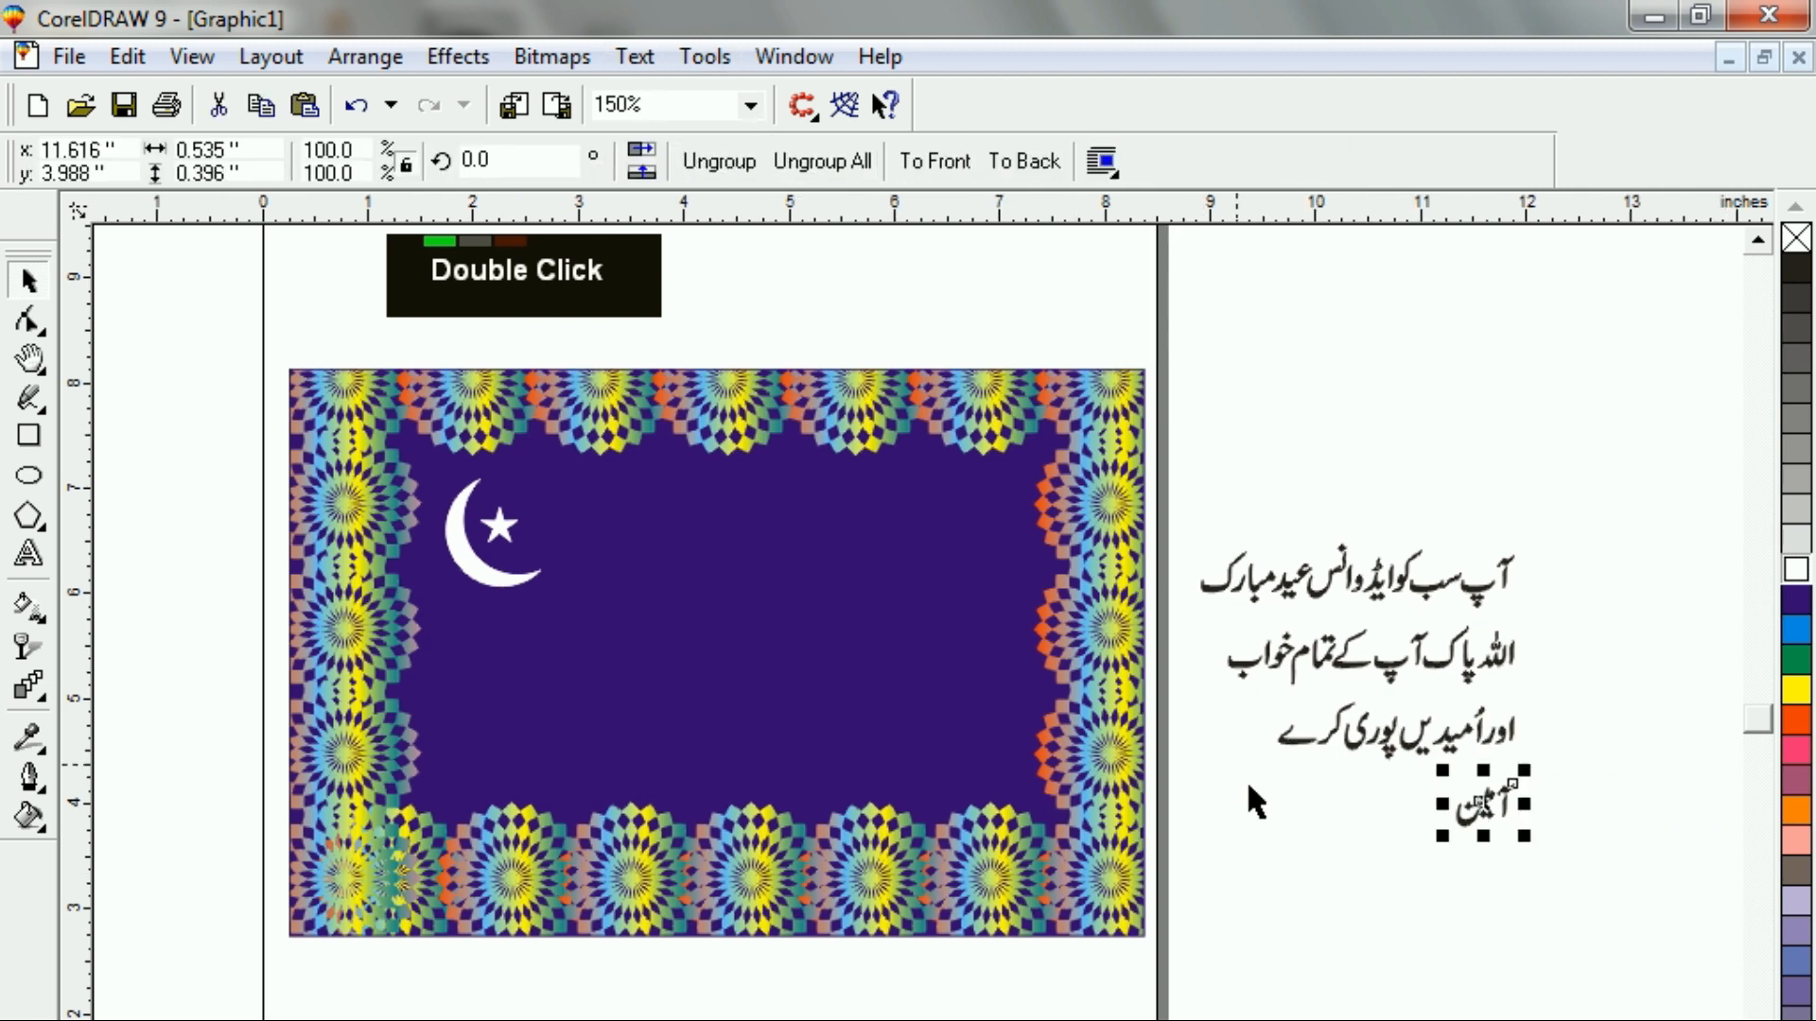
Select all four Urdu text lines and align their centres vertically above one another
{"action": "left_click", "coordinate": [1247, 780]}
{"action": "left_click", "coordinate": [1424, 581]}
{"action": "left_click", "coordinate": [1534, 716]}
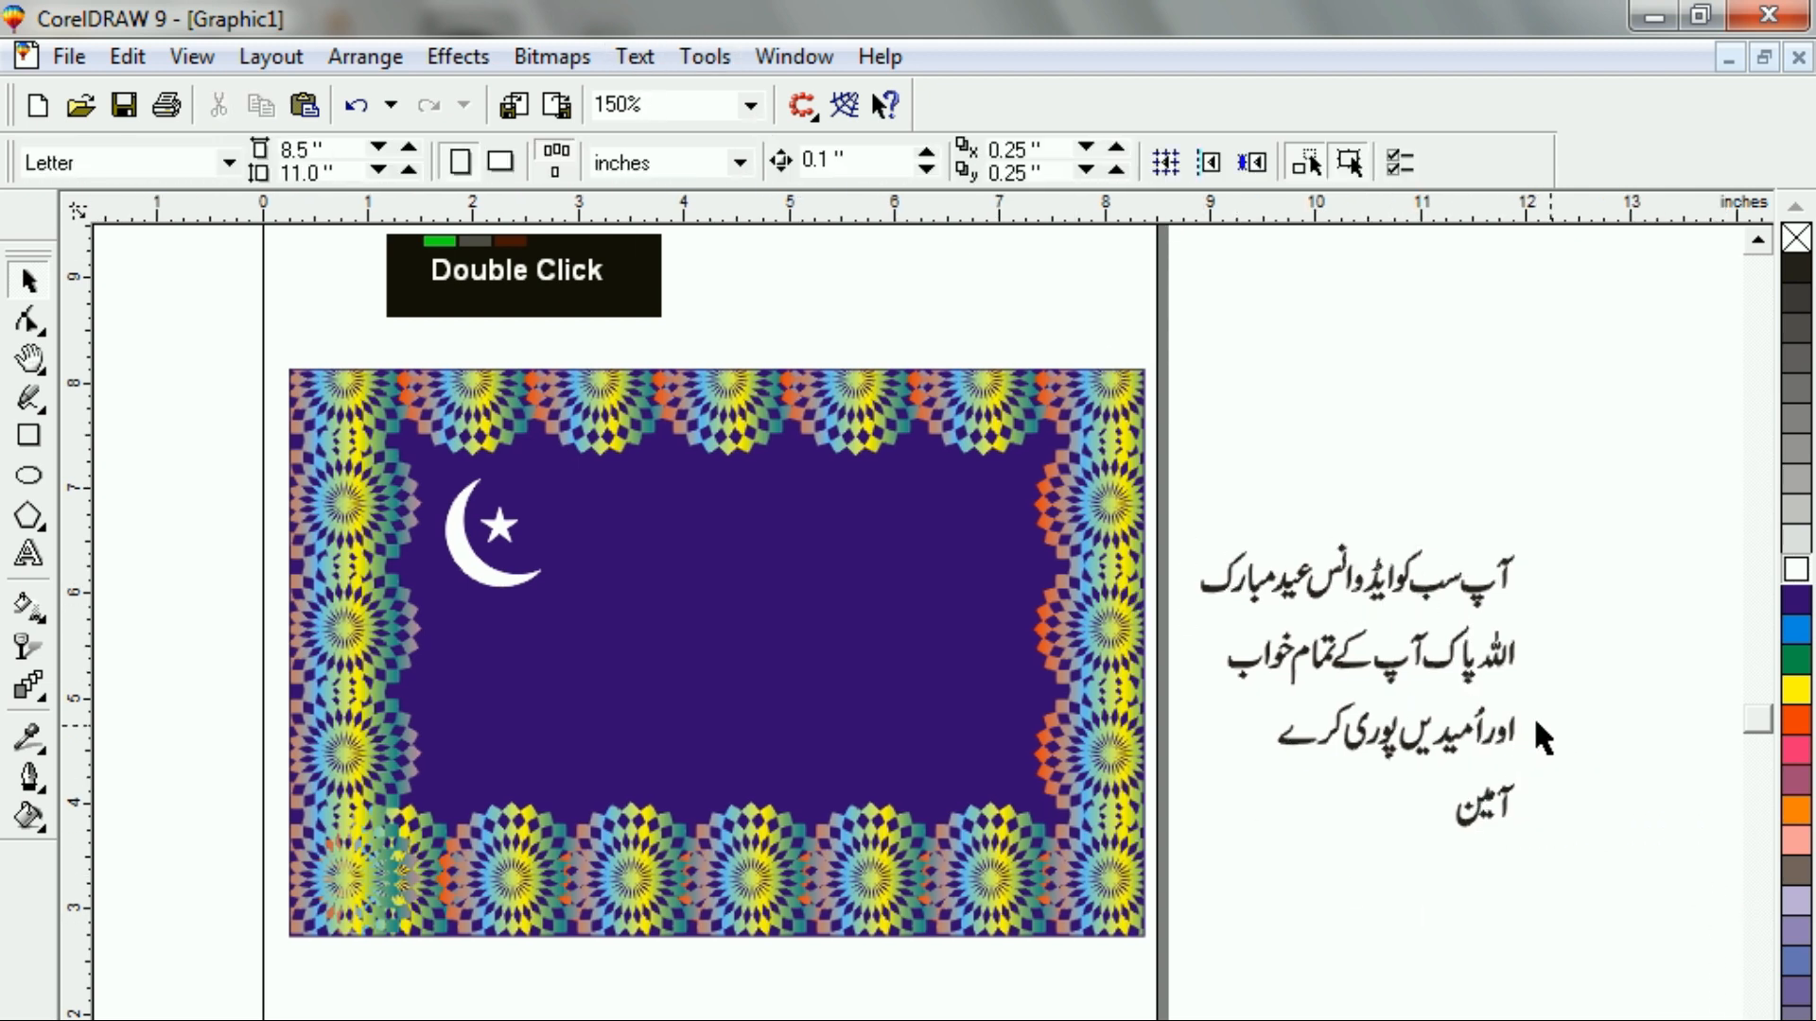
{"action": "left_click_drag", "start_coordinate": [1432, 720], "coordinate": [1607, 757]}
{"action": "left_click_drag", "start_coordinate": [1182, 458], "coordinate": [1605, 1003]}
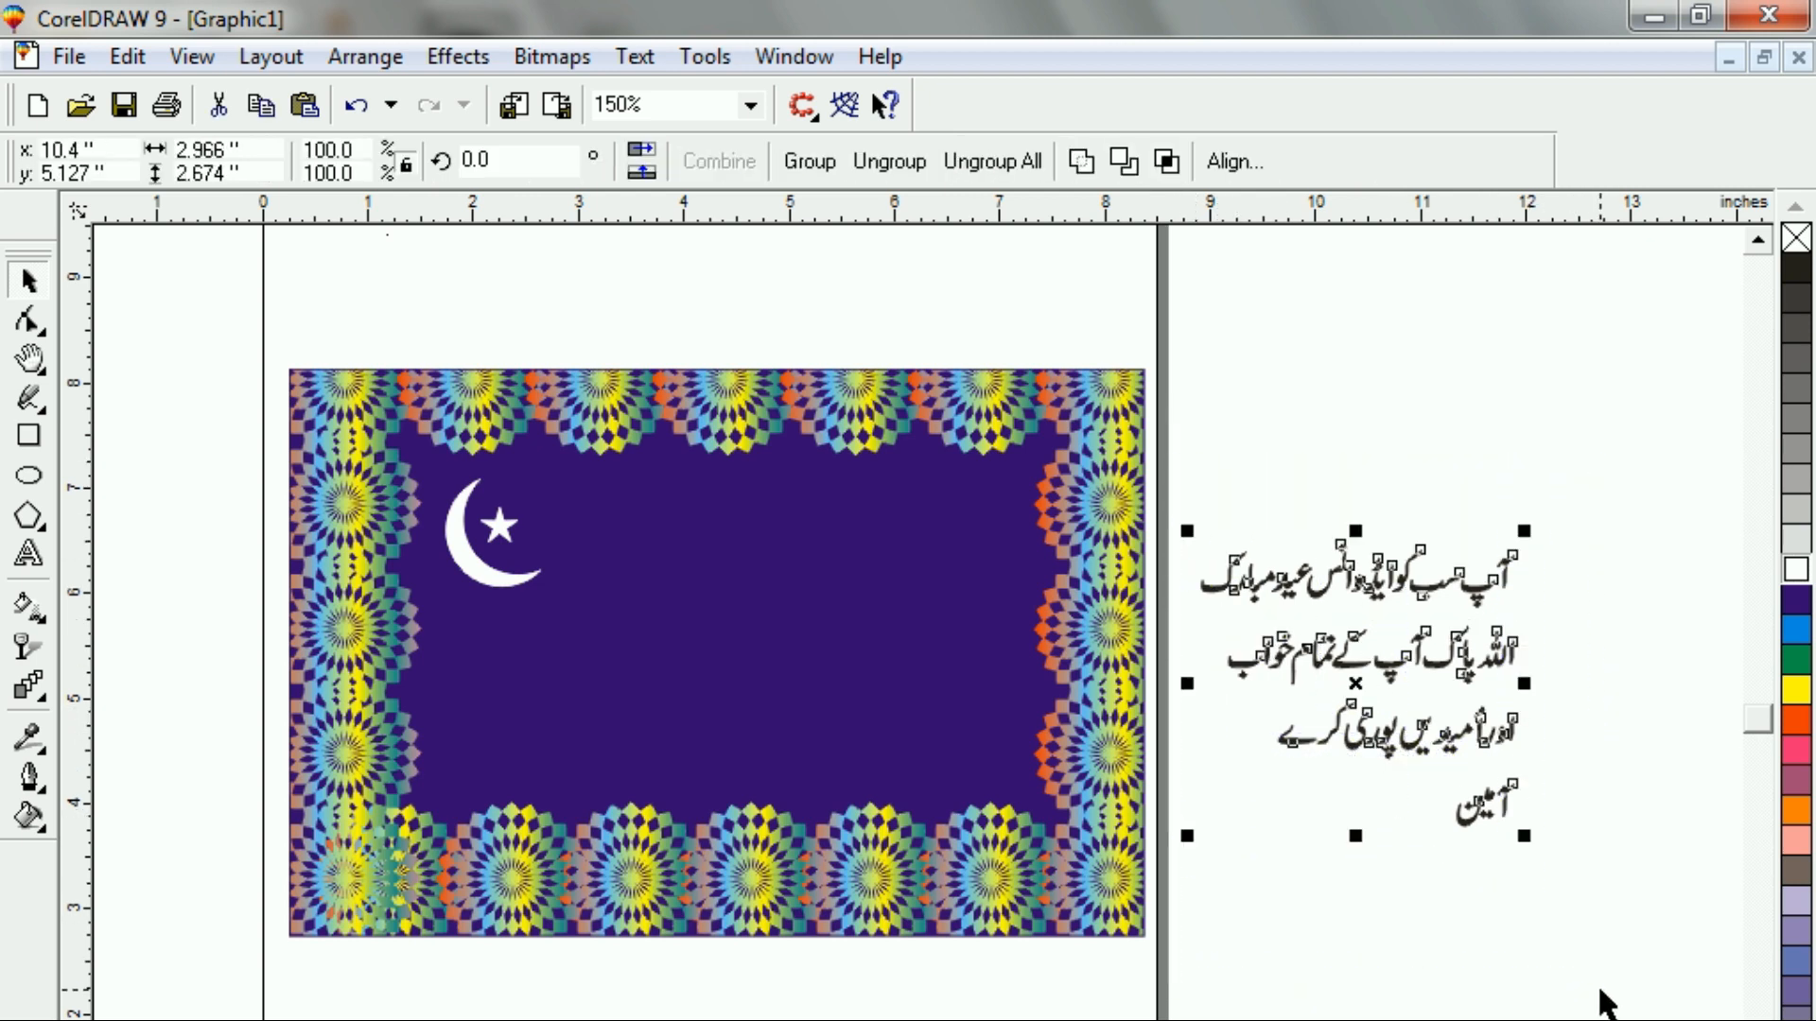
{"action": "key", "text": "c"}
{"action": "left_click", "coordinate": [1545, 975]}
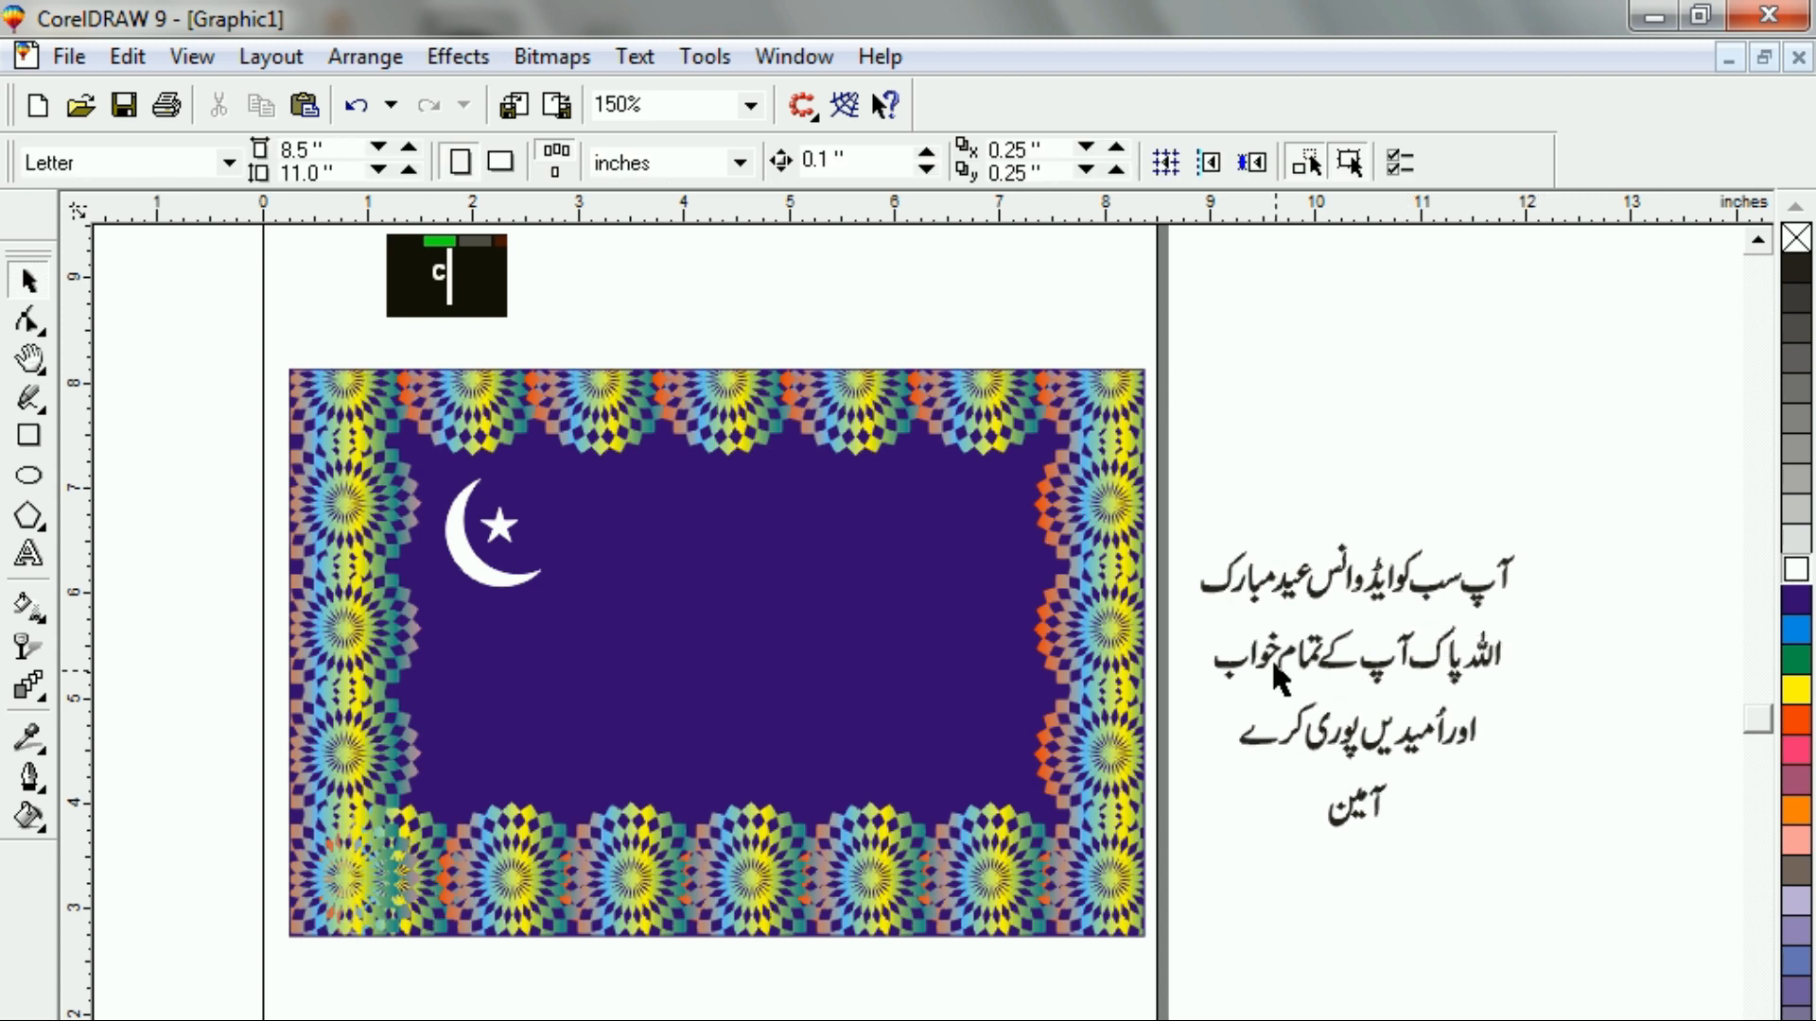
{"action": "left_click_drag", "start_coordinate": [1195, 630], "coordinate": [1548, 697]}
{"action": "left_click_drag", "start_coordinate": [1182, 613], "coordinate": [1514, 856]}
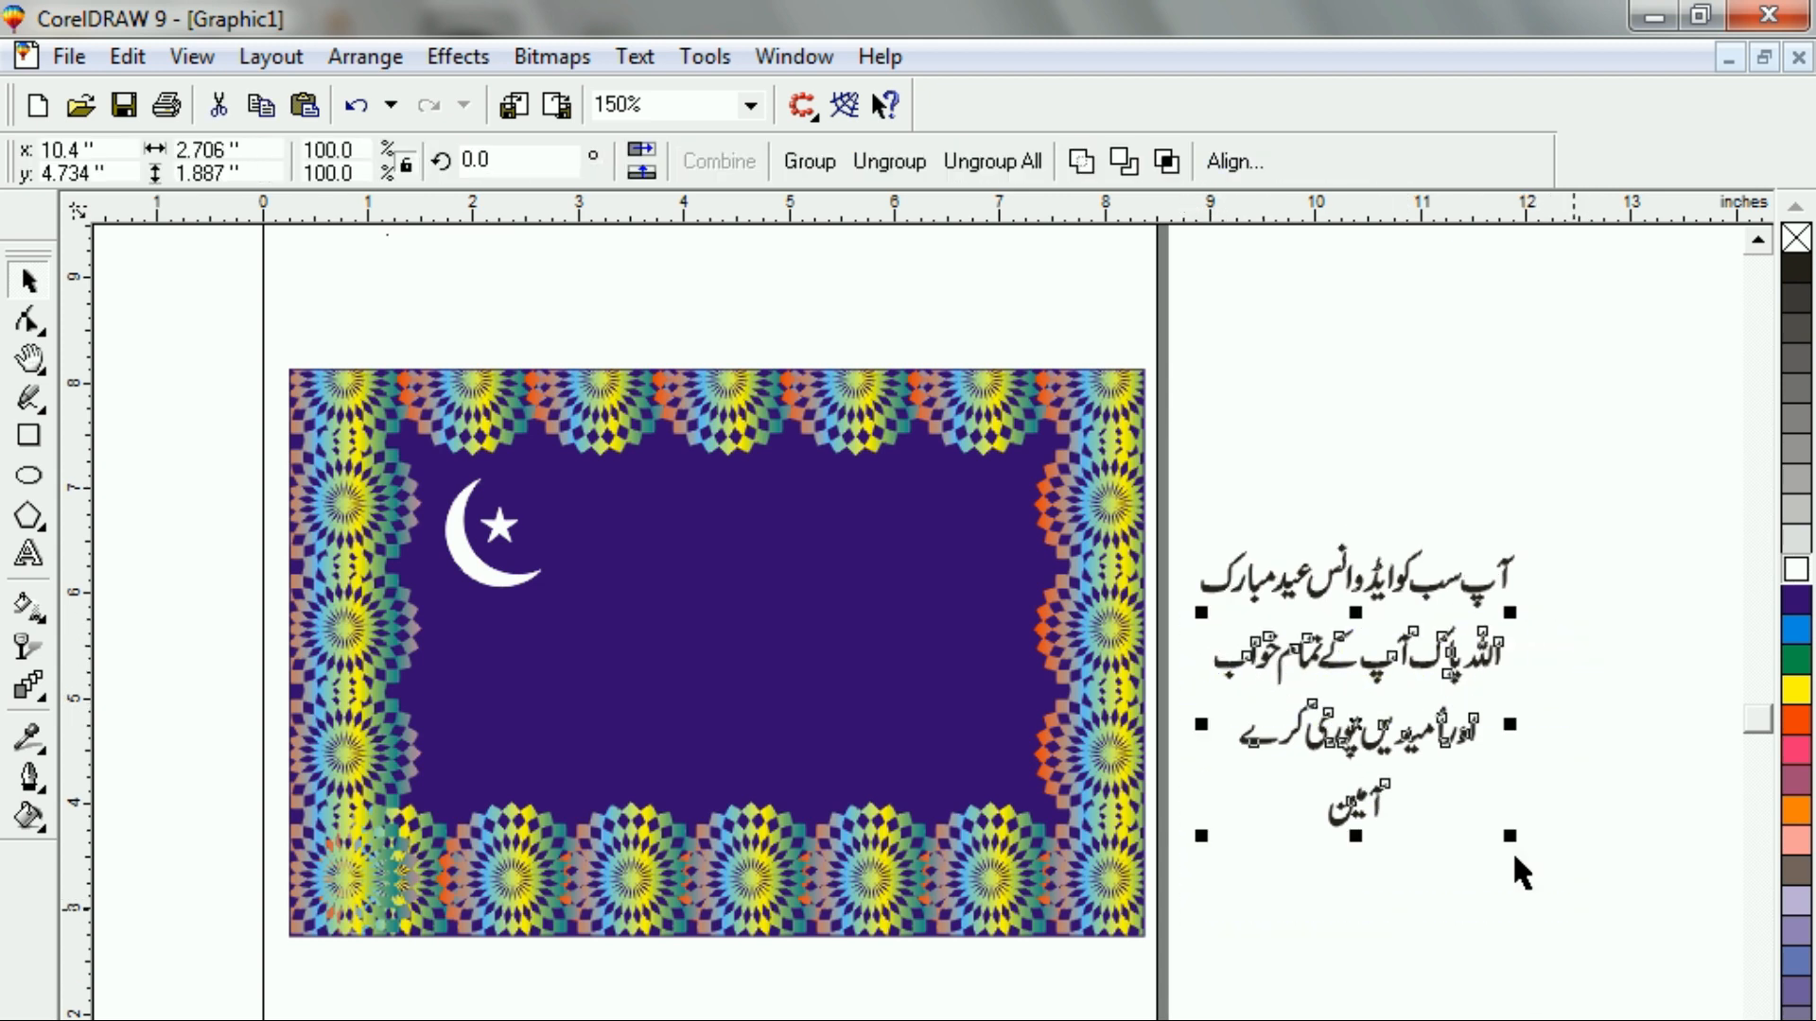
{"action": "left_click", "coordinate": [1359, 725], "text": "ctrl"}
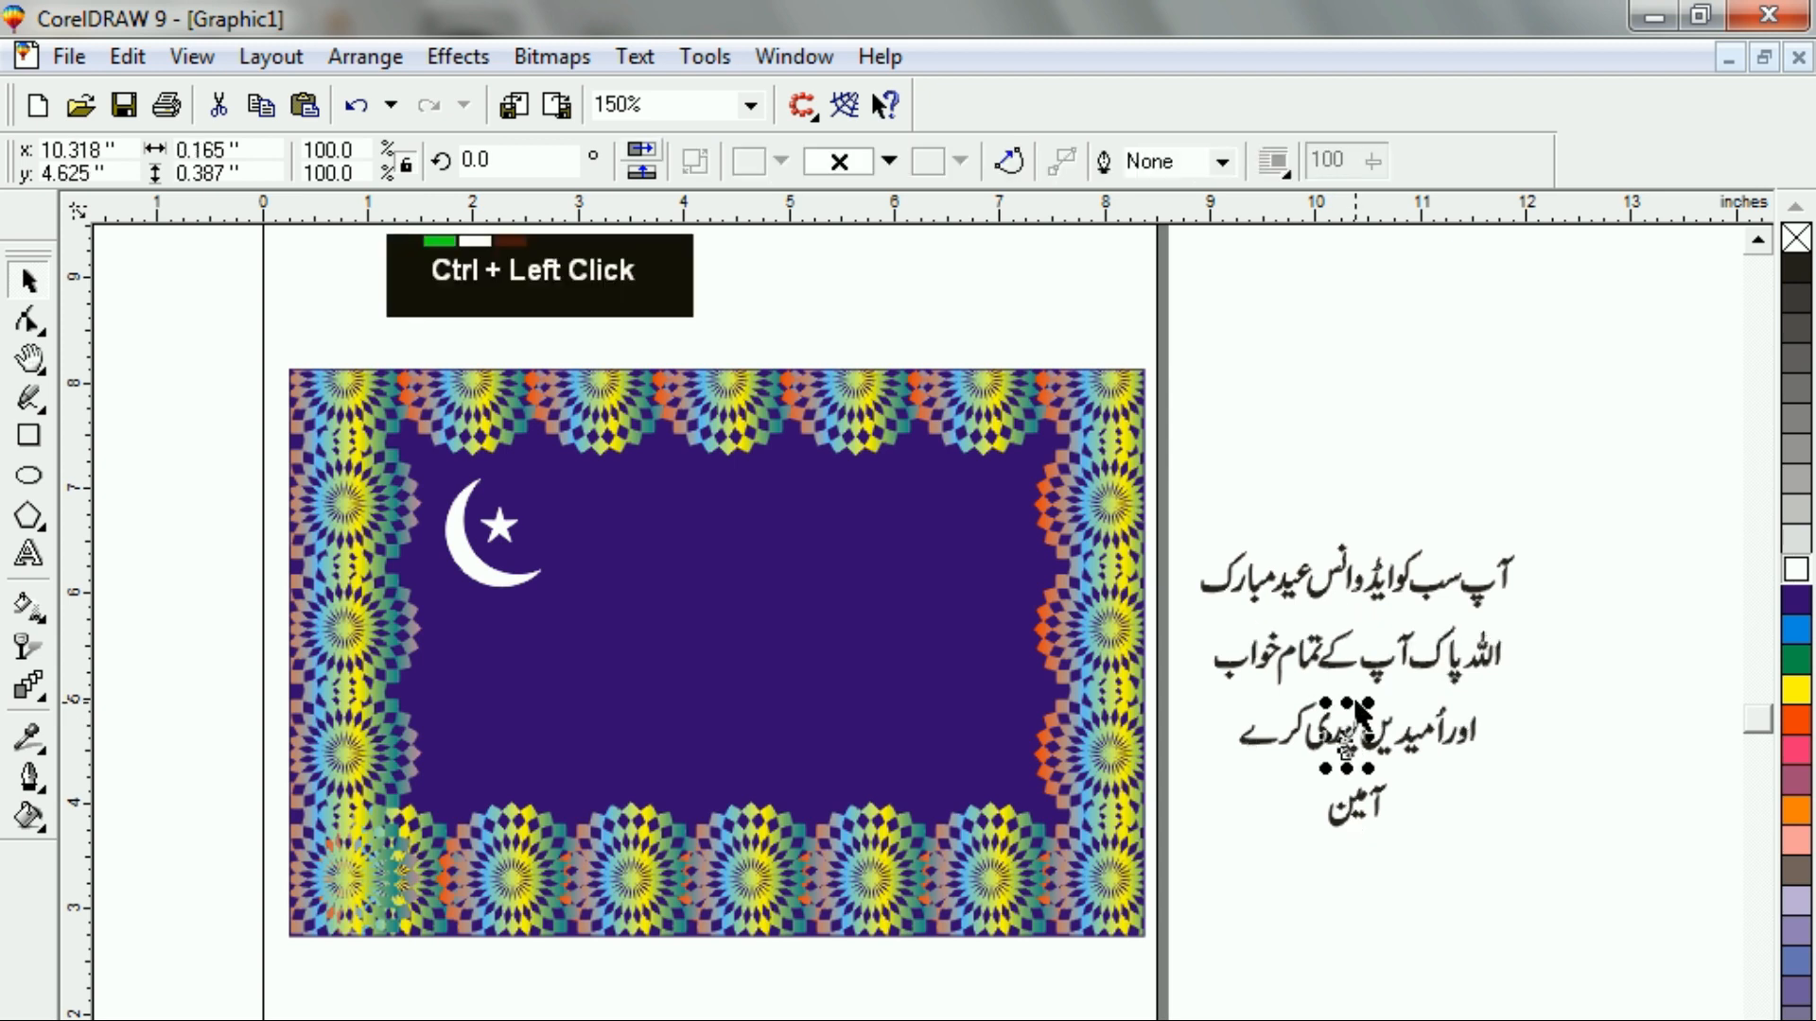
{"action": "left_click", "coordinate": [1441, 761]}
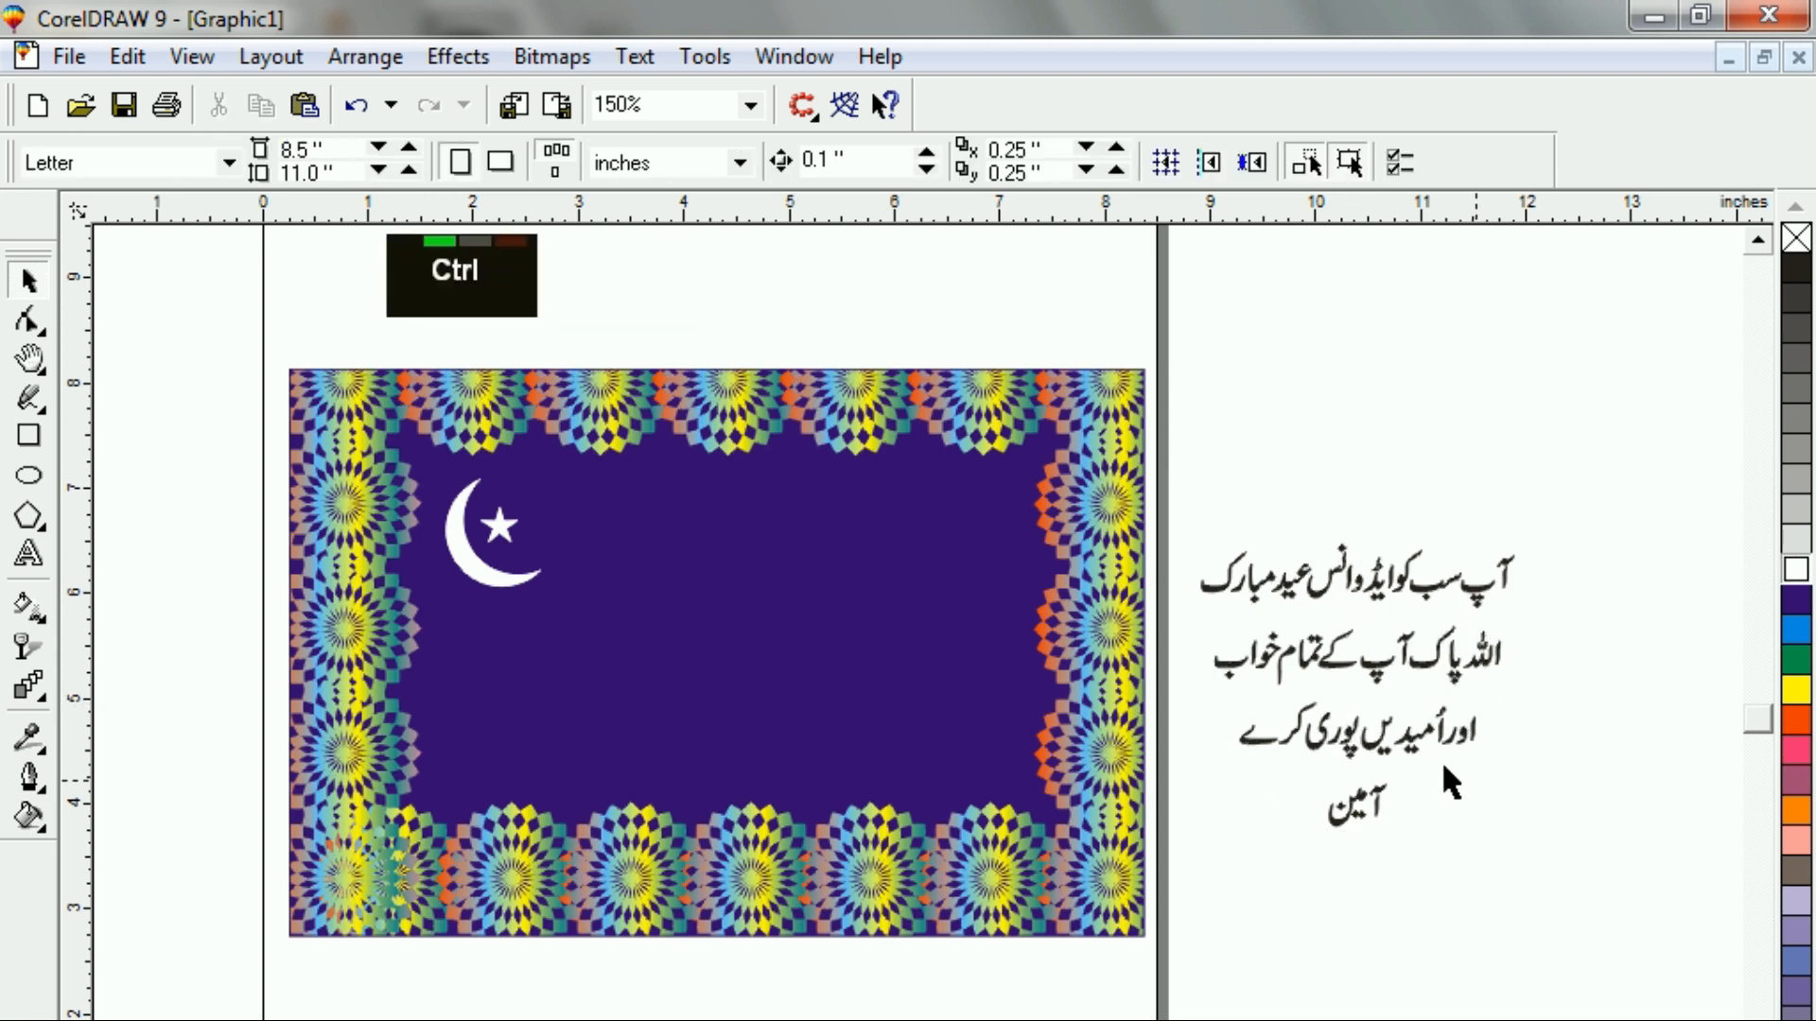
Move the lower three Urdu text lines straight up to tighten the line spacing, making the block about 1.98 inches tall
{"action": "left_click_drag", "start_coordinate": [1184, 609], "coordinate": [1591, 763]}
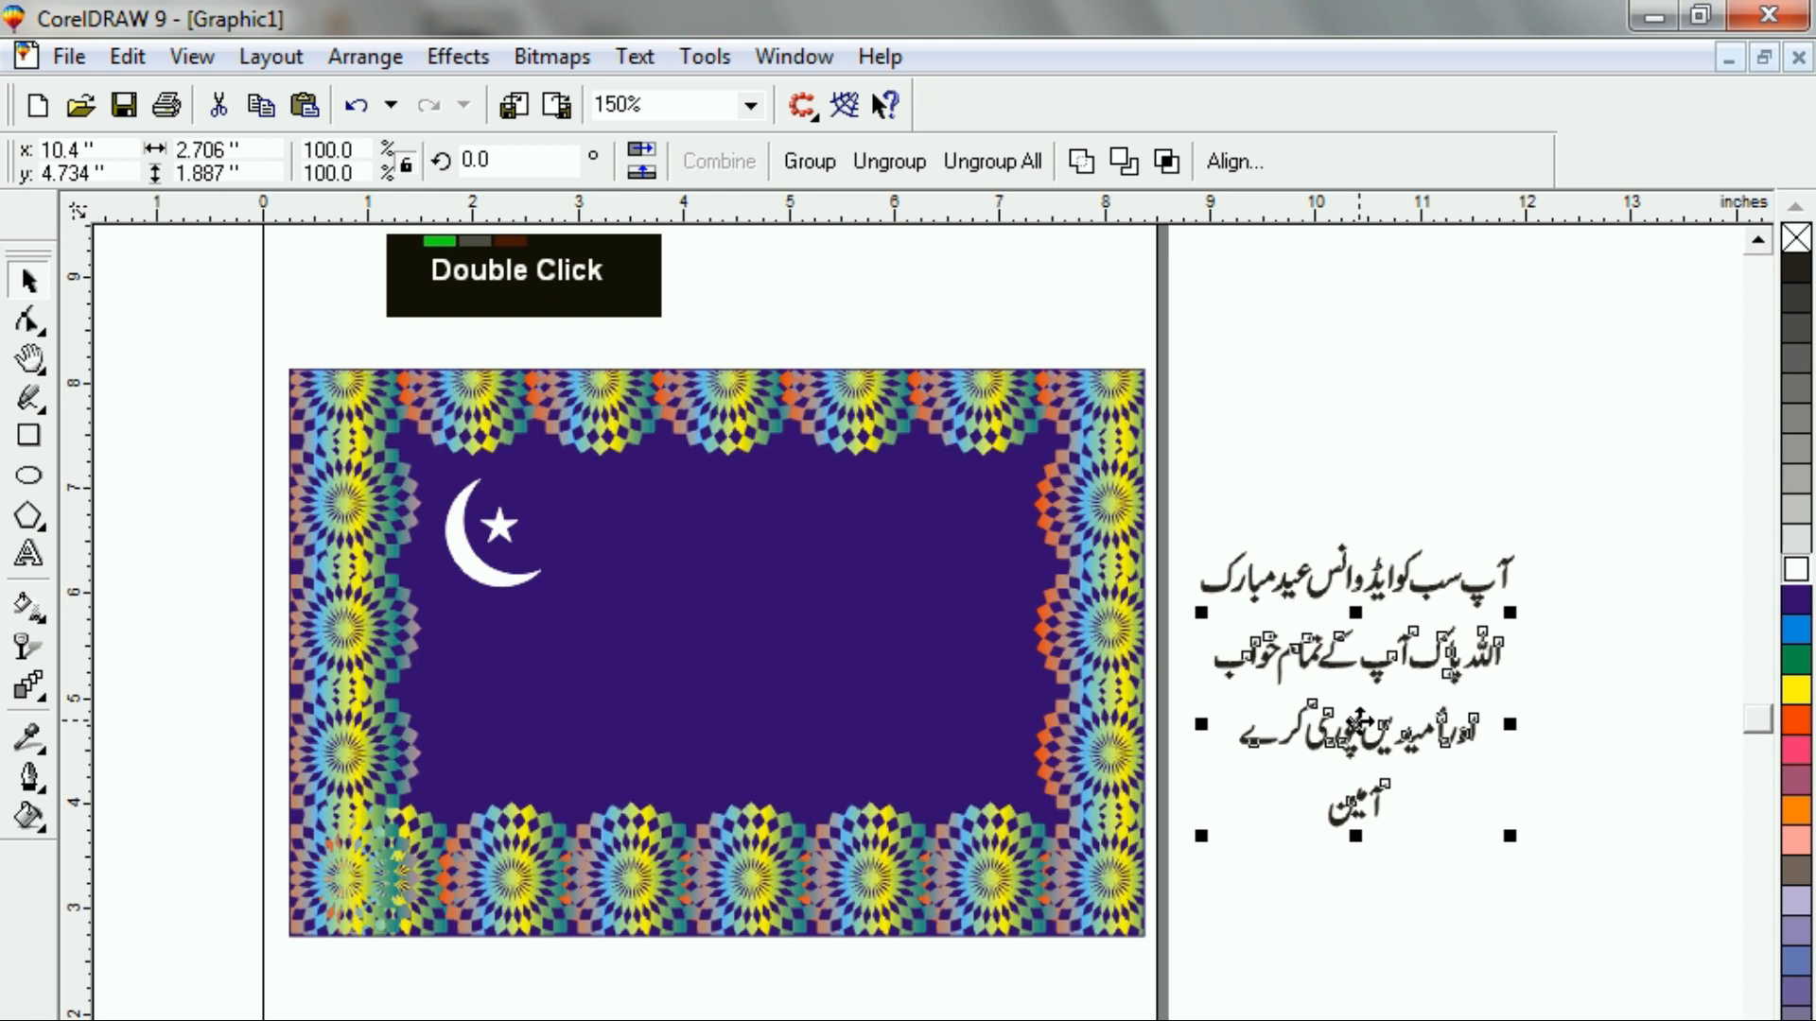
{"action": "left_click_drag", "start_coordinate": [1358, 709], "coordinate": [1358, 696]}
{"action": "left_click", "coordinate": [1330, 768]}
{"action": "left_click_drag", "start_coordinate": [1217, 665], "coordinate": [1591, 815]}
{"action": "mouse_move", "coordinate": [1355, 743]}
{"action": "left_mouse_down"}
{"action": "mouse_move", "coordinate": [1358, 707]}
{"action": "mouse_move", "coordinate": [1354, 738]}
{"action": "left_mouse_up"}
{"action": "left_click", "coordinate": [1364, 823]}
{"action": "double_click", "coordinate": [1310, 730]}
{"action": "left_click", "coordinate": [1386, 832]}
Group the four text lines, move them onto the blue panel at about x 5.26, y 5.91 inches, and give them a white fill and outline
{"action": "left_click_drag", "start_coordinate": [1204, 512], "coordinate": [1578, 813]}
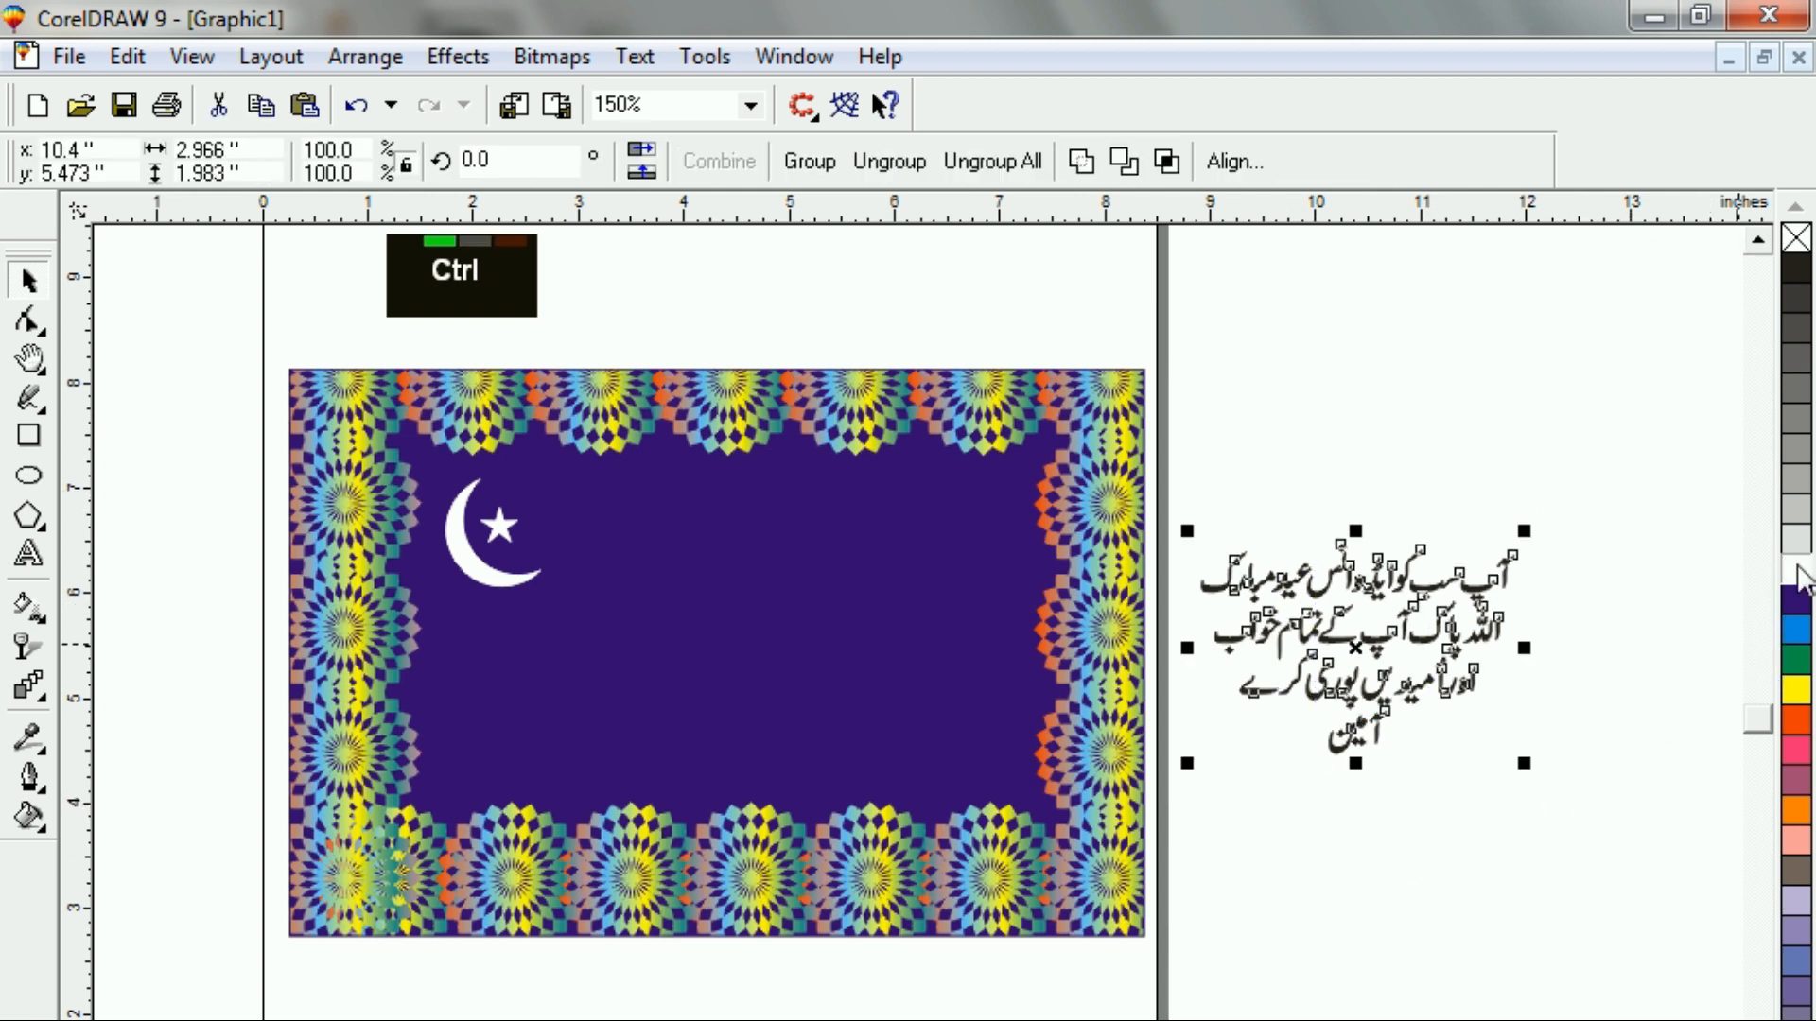
{"action": "left_click", "coordinate": [839, 165]}
{"action": "left_click_drag", "start_coordinate": [1355, 648], "coordinate": [822, 602]}
{"action": "left_click", "coordinate": [1793, 570]}
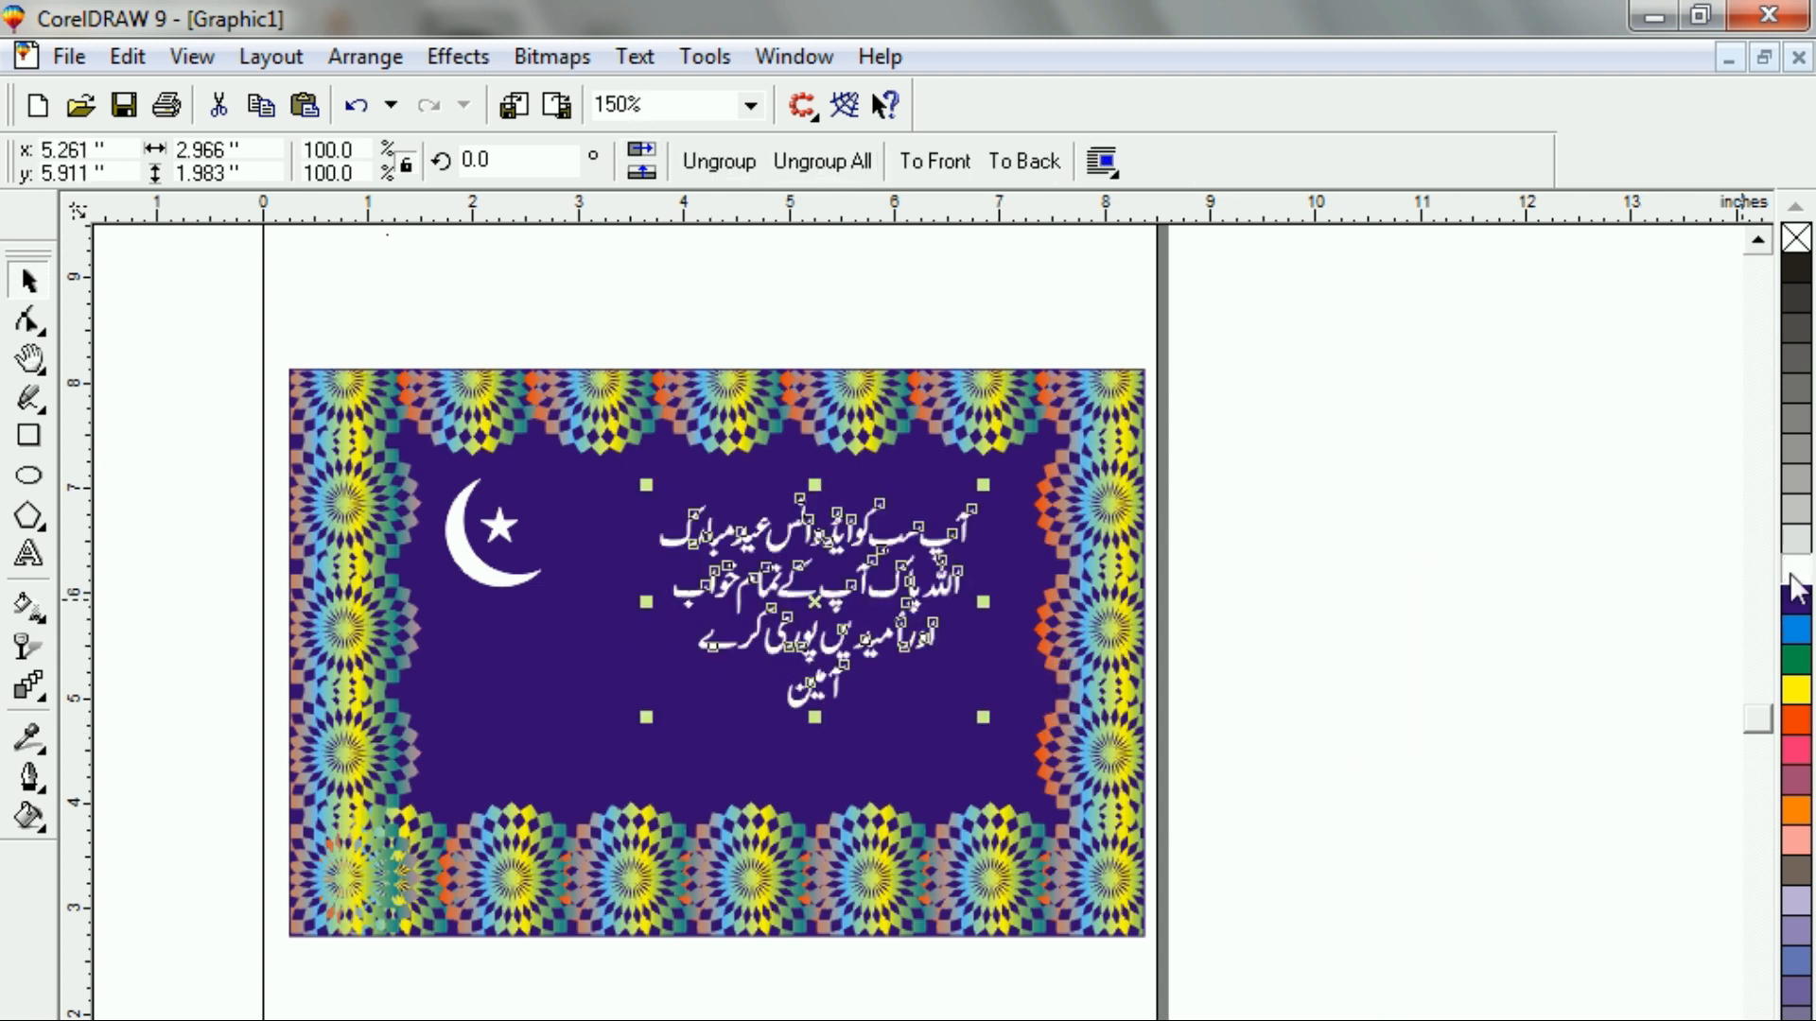
{"action": "right_click", "coordinate": [1794, 572]}
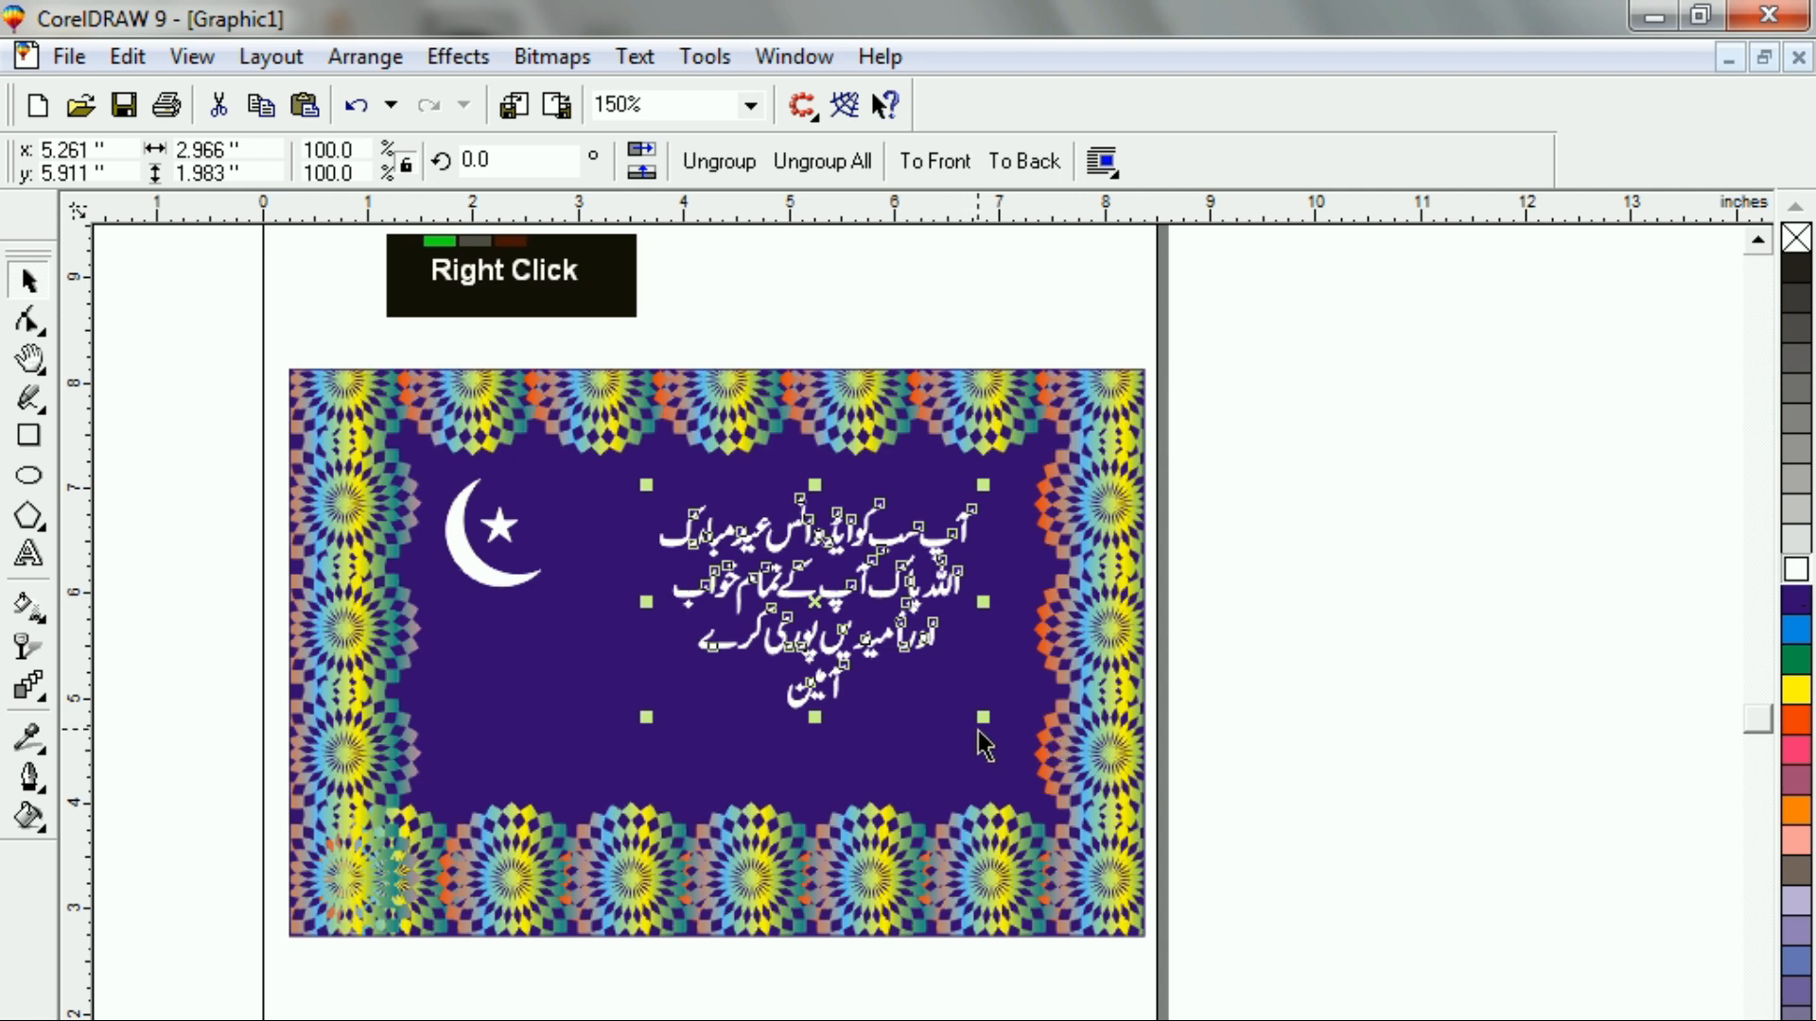
Enlarge the Urdu text group proportionally and move it closer to the crescent, within the flower border
{"action": "key", "text": "ctrl"}
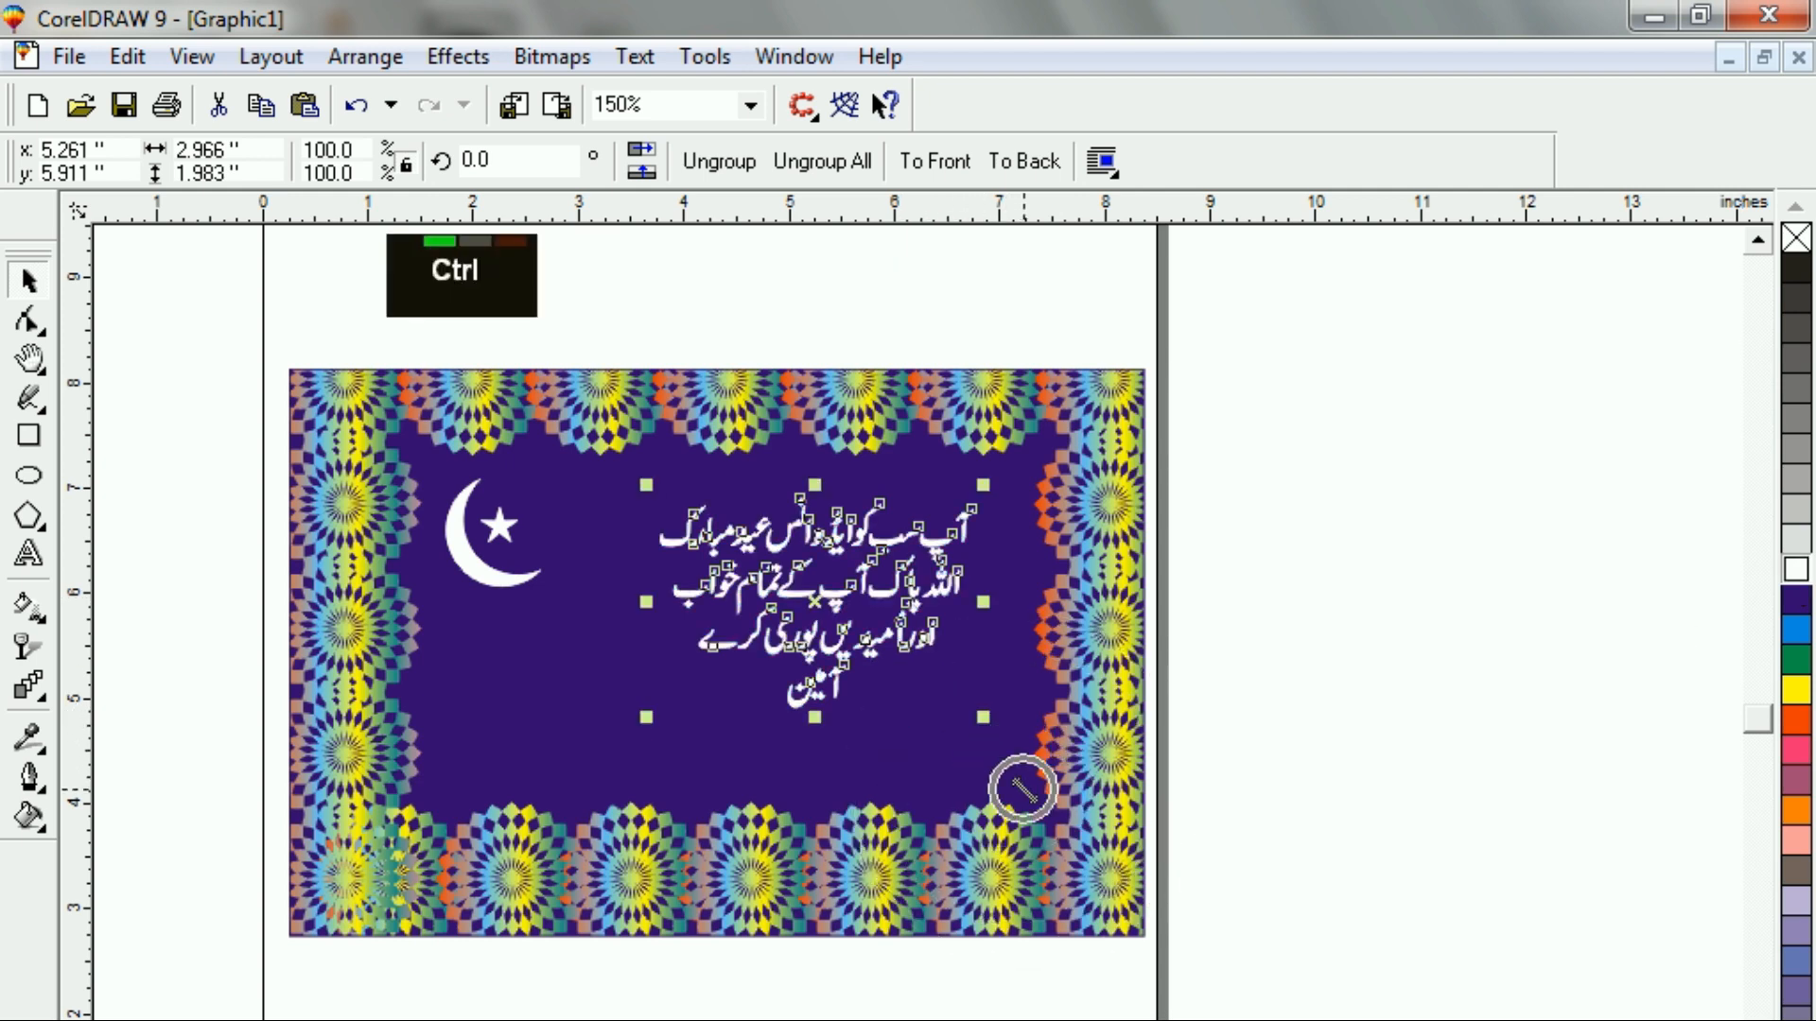
{"action": "key", "text": "shift"}
{"action": "left_click_drag", "start_coordinate": [979, 714], "coordinate": [1013, 771]}
{"action": "left_click_drag", "start_coordinate": [893, 646], "coordinate": [813, 675]}
Scatter five copies of the small white star over the blue area below the crescent
{"action": "left_click", "coordinate": [494, 526]}
{"action": "left_click_drag", "start_coordinate": [498, 526], "coordinate": [535, 649]}
{"action": "right_click", "coordinate": [468, 622]}
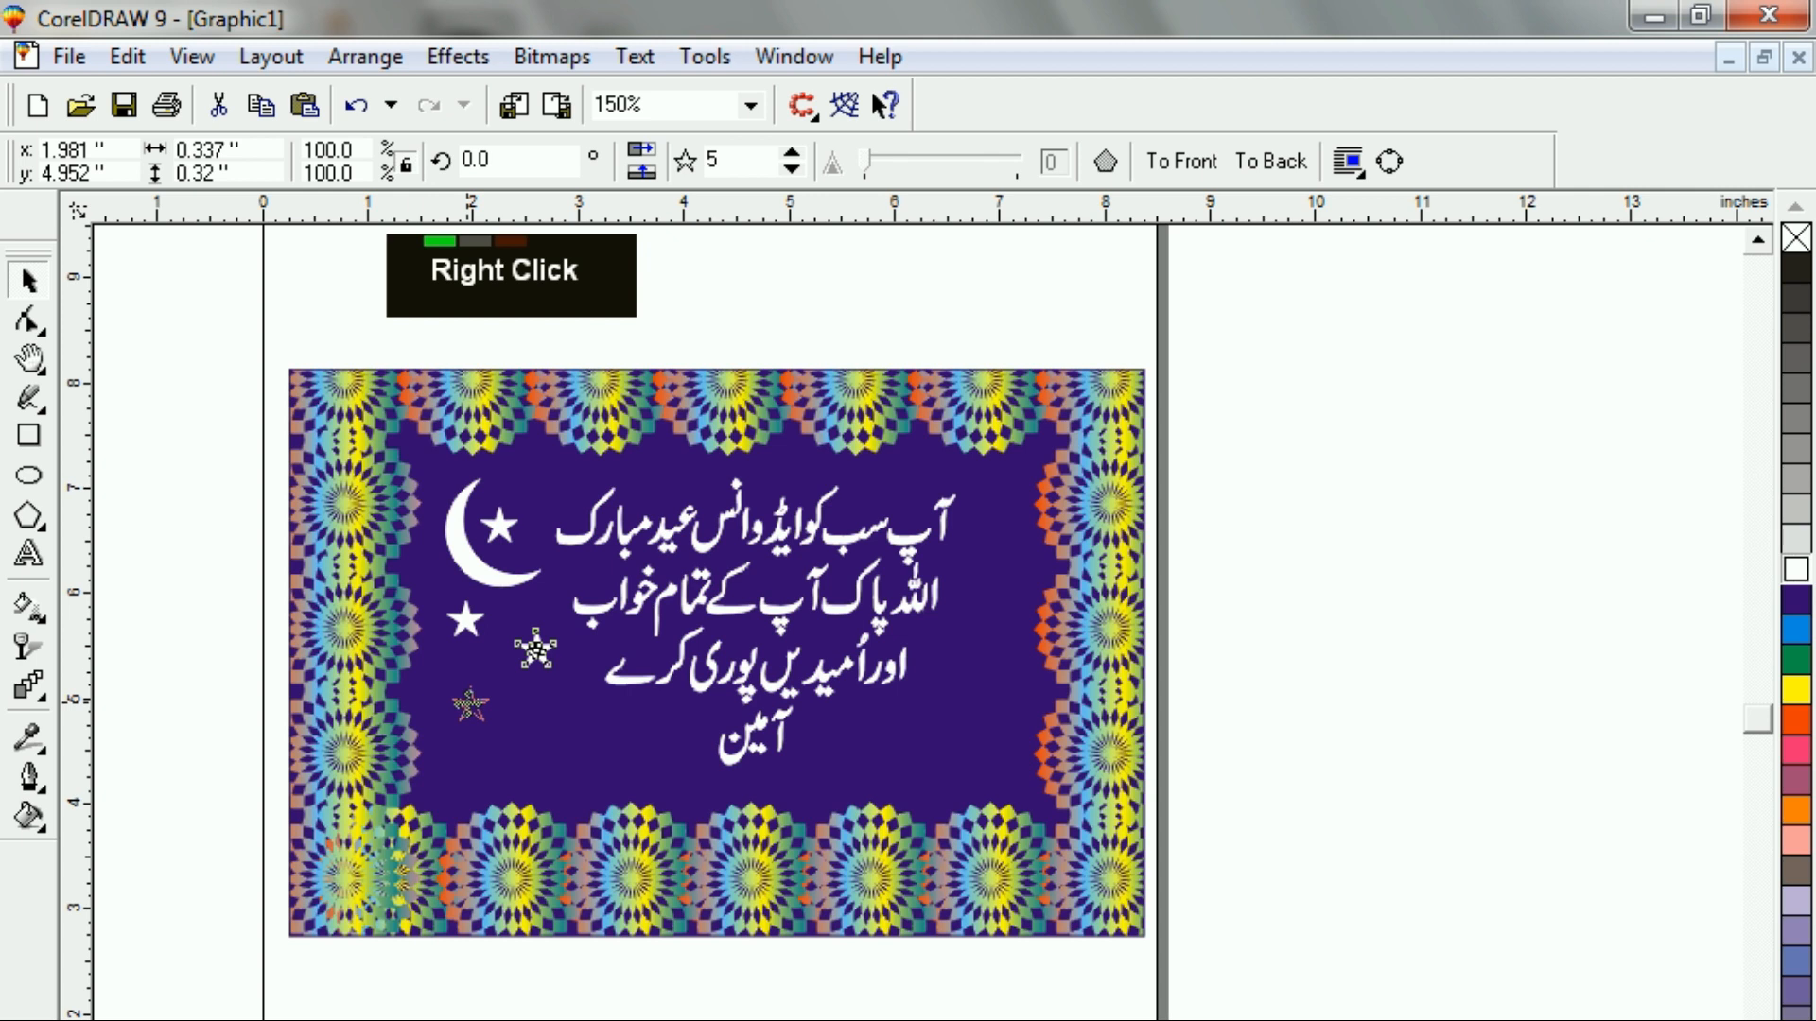
{"action": "right_click", "coordinate": [471, 705]}
{"action": "left_click_drag", "start_coordinate": [470, 706], "coordinate": [463, 778]}
{"action": "right_click", "coordinate": [570, 753]}
Place six more star copies around the text, two above, two to its right and two below, and raise the lowest to about y 4.36 inches
{"action": "right_click", "coordinate": [960, 764]}
{"action": "right_click", "coordinate": [1002, 662]}
{"action": "right_click", "coordinate": [1011, 489]}
{"action": "right_click", "coordinate": [908, 461]}
{"action": "right_click", "coordinate": [651, 467]}
{"action": "right_click", "coordinate": [858, 790]}
{"action": "right_click", "coordinate": [464, 777]}
{"action": "left_click", "coordinate": [855, 787]}
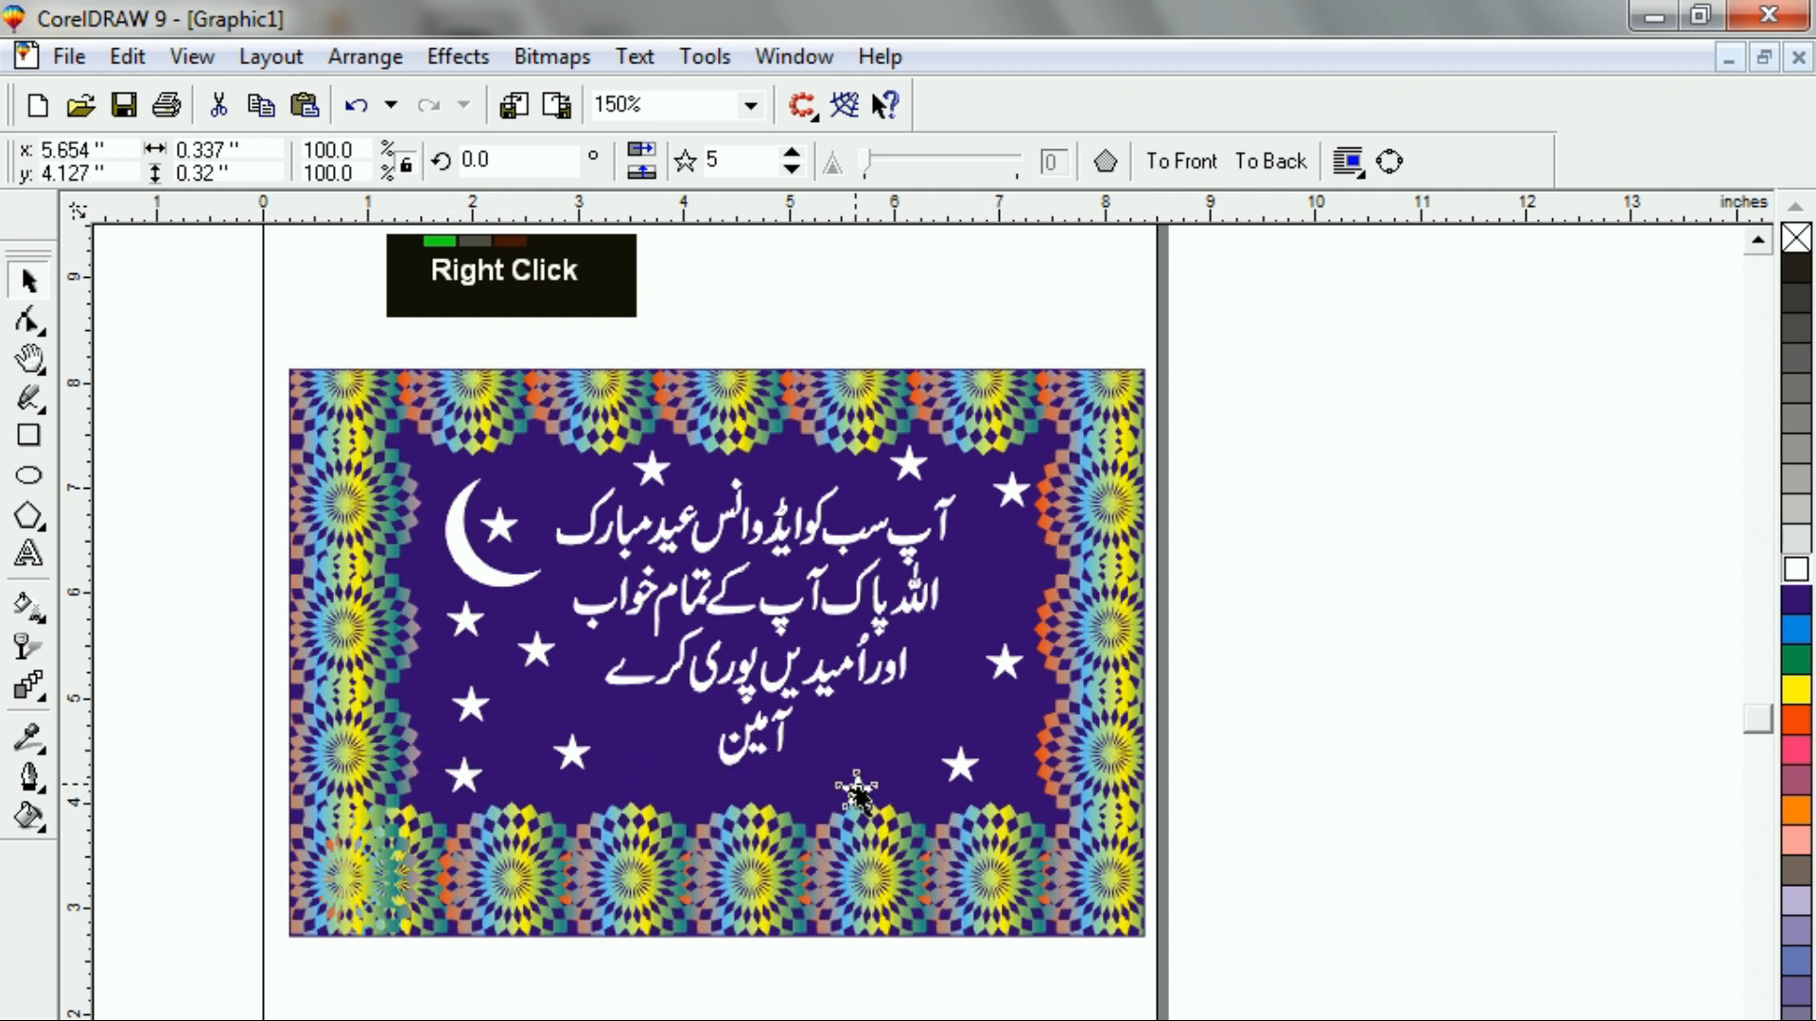
{"action": "left_click_drag", "start_coordinate": [857, 795], "coordinate": [857, 768]}
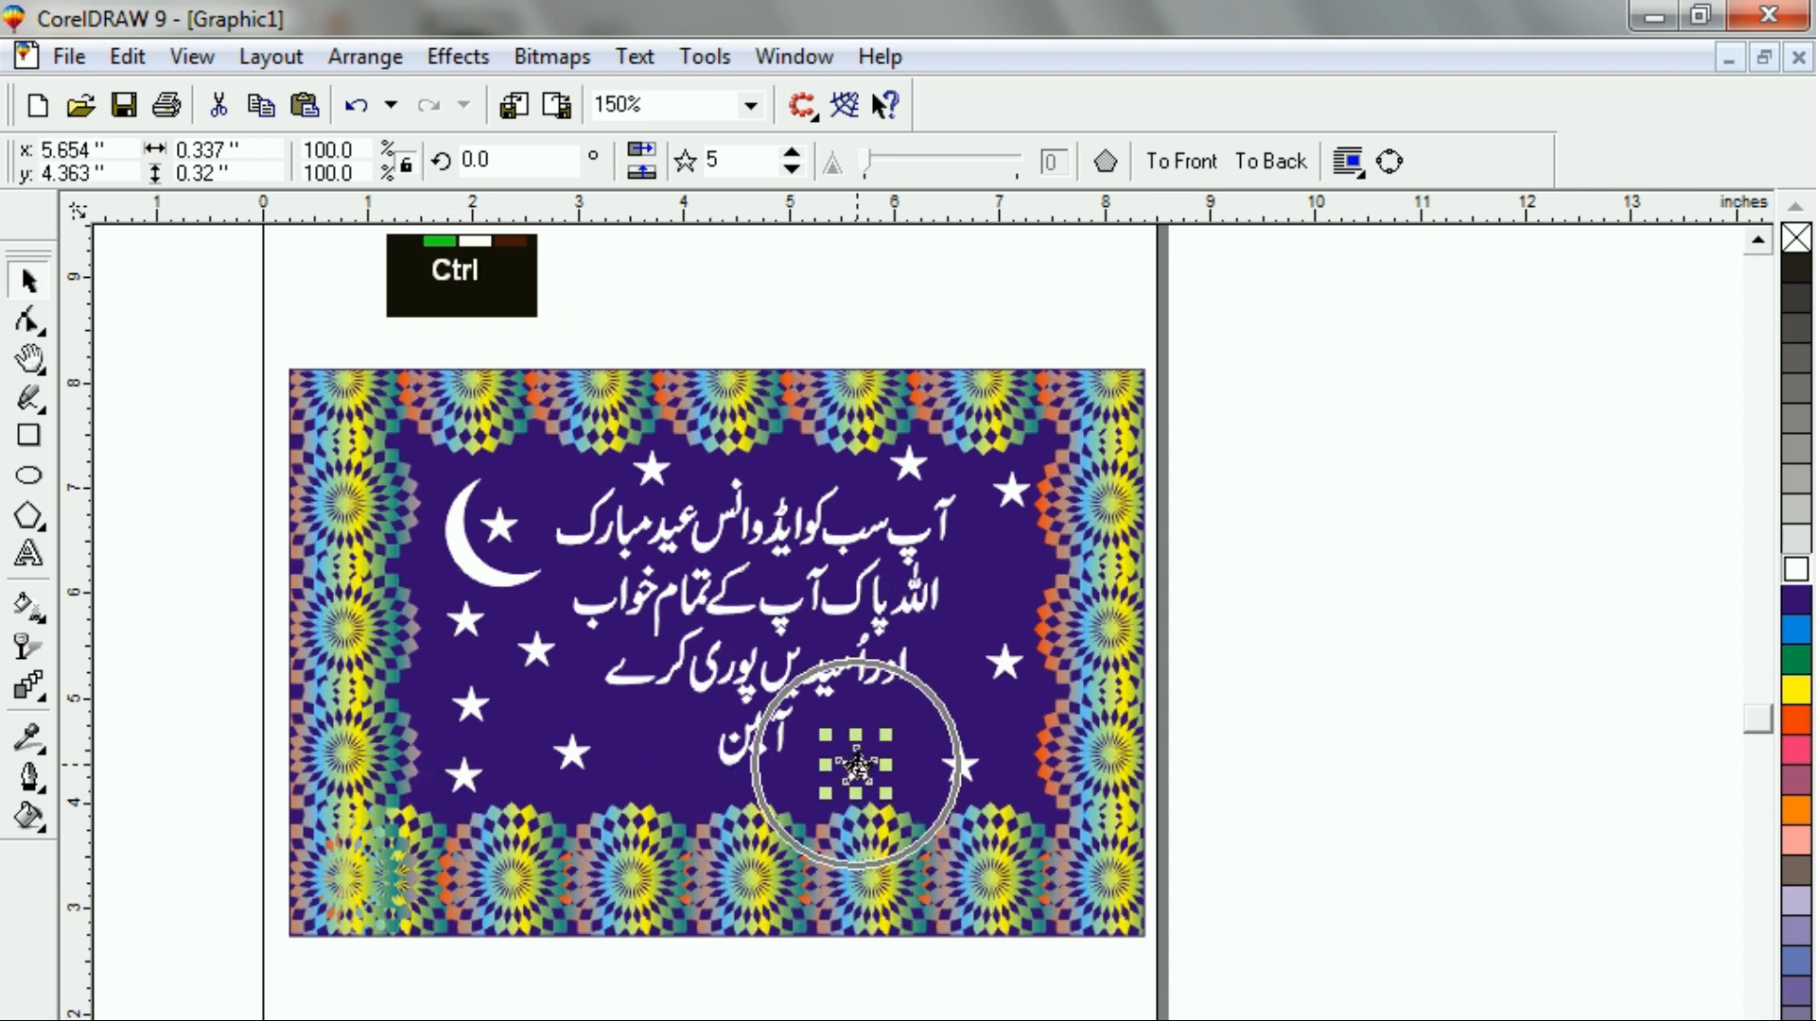
{"action": "left_click", "coordinate": [1390, 588]}
Recolour the two stars above the text yellow and light pink, and the upper-right star bluish purple, including their outlines
{"action": "left_click", "coordinate": [660, 472]}
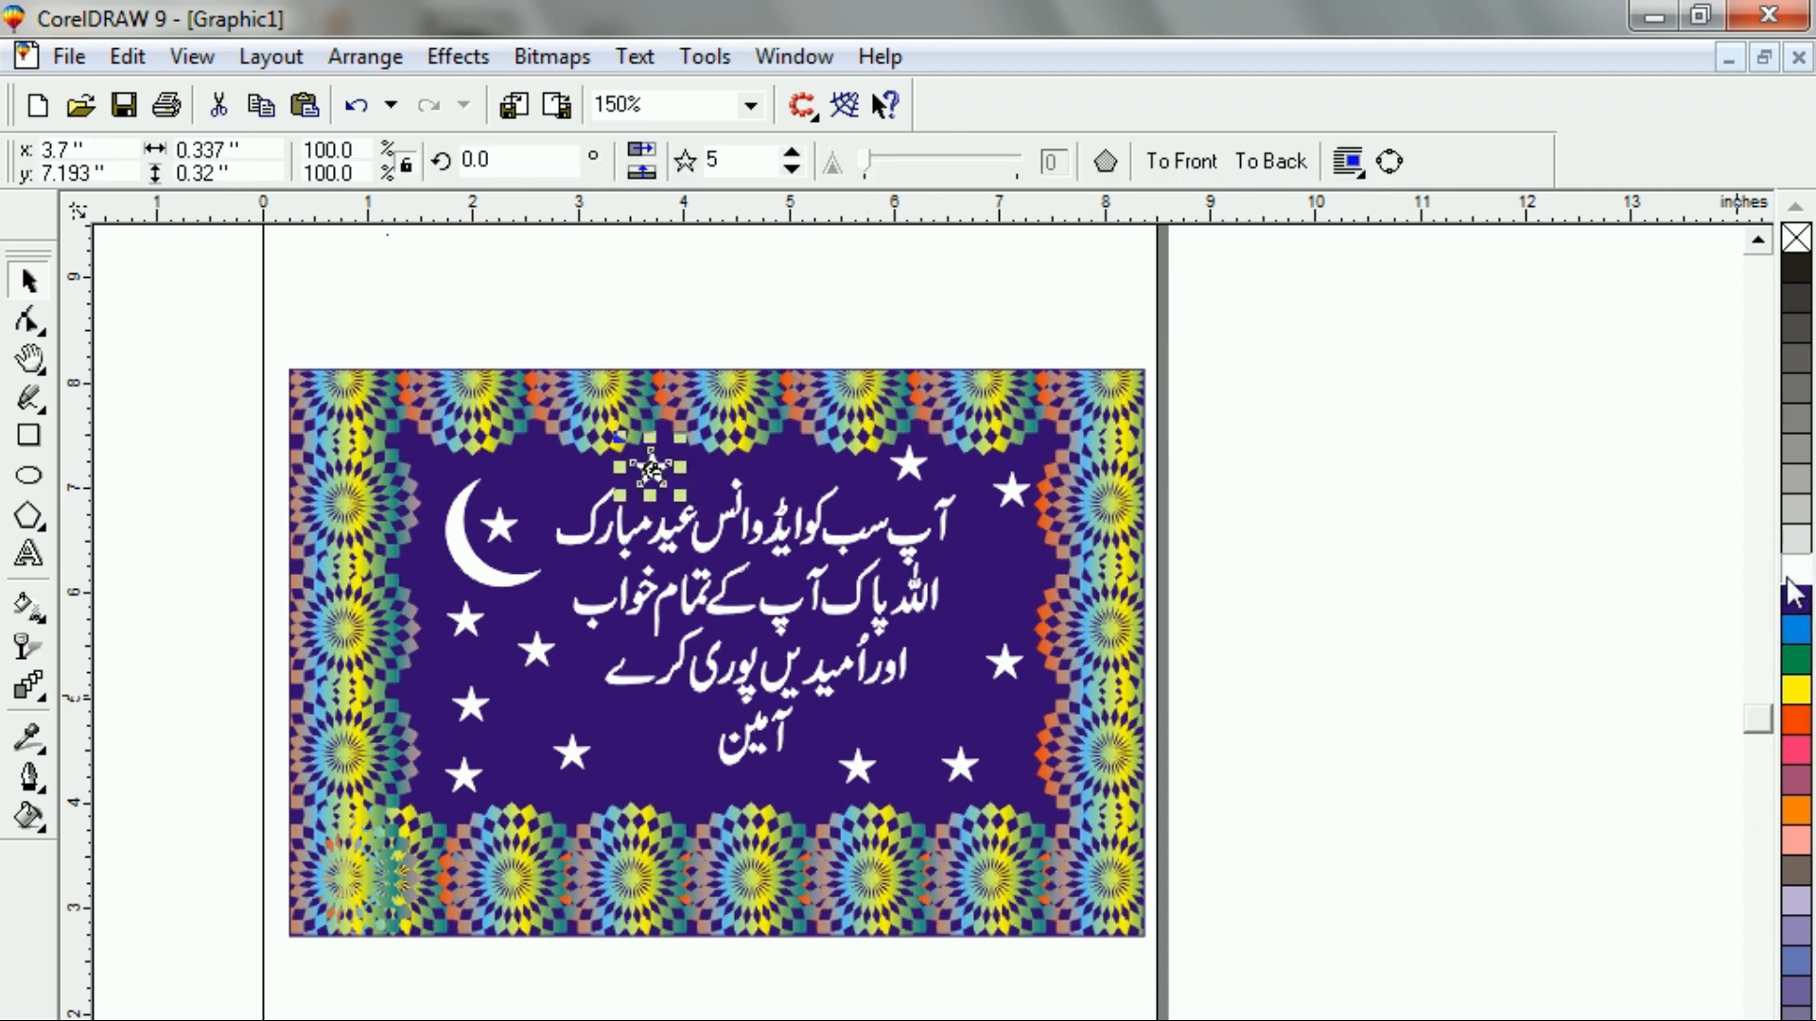
{"action": "right_click", "coordinate": [1796, 691]}
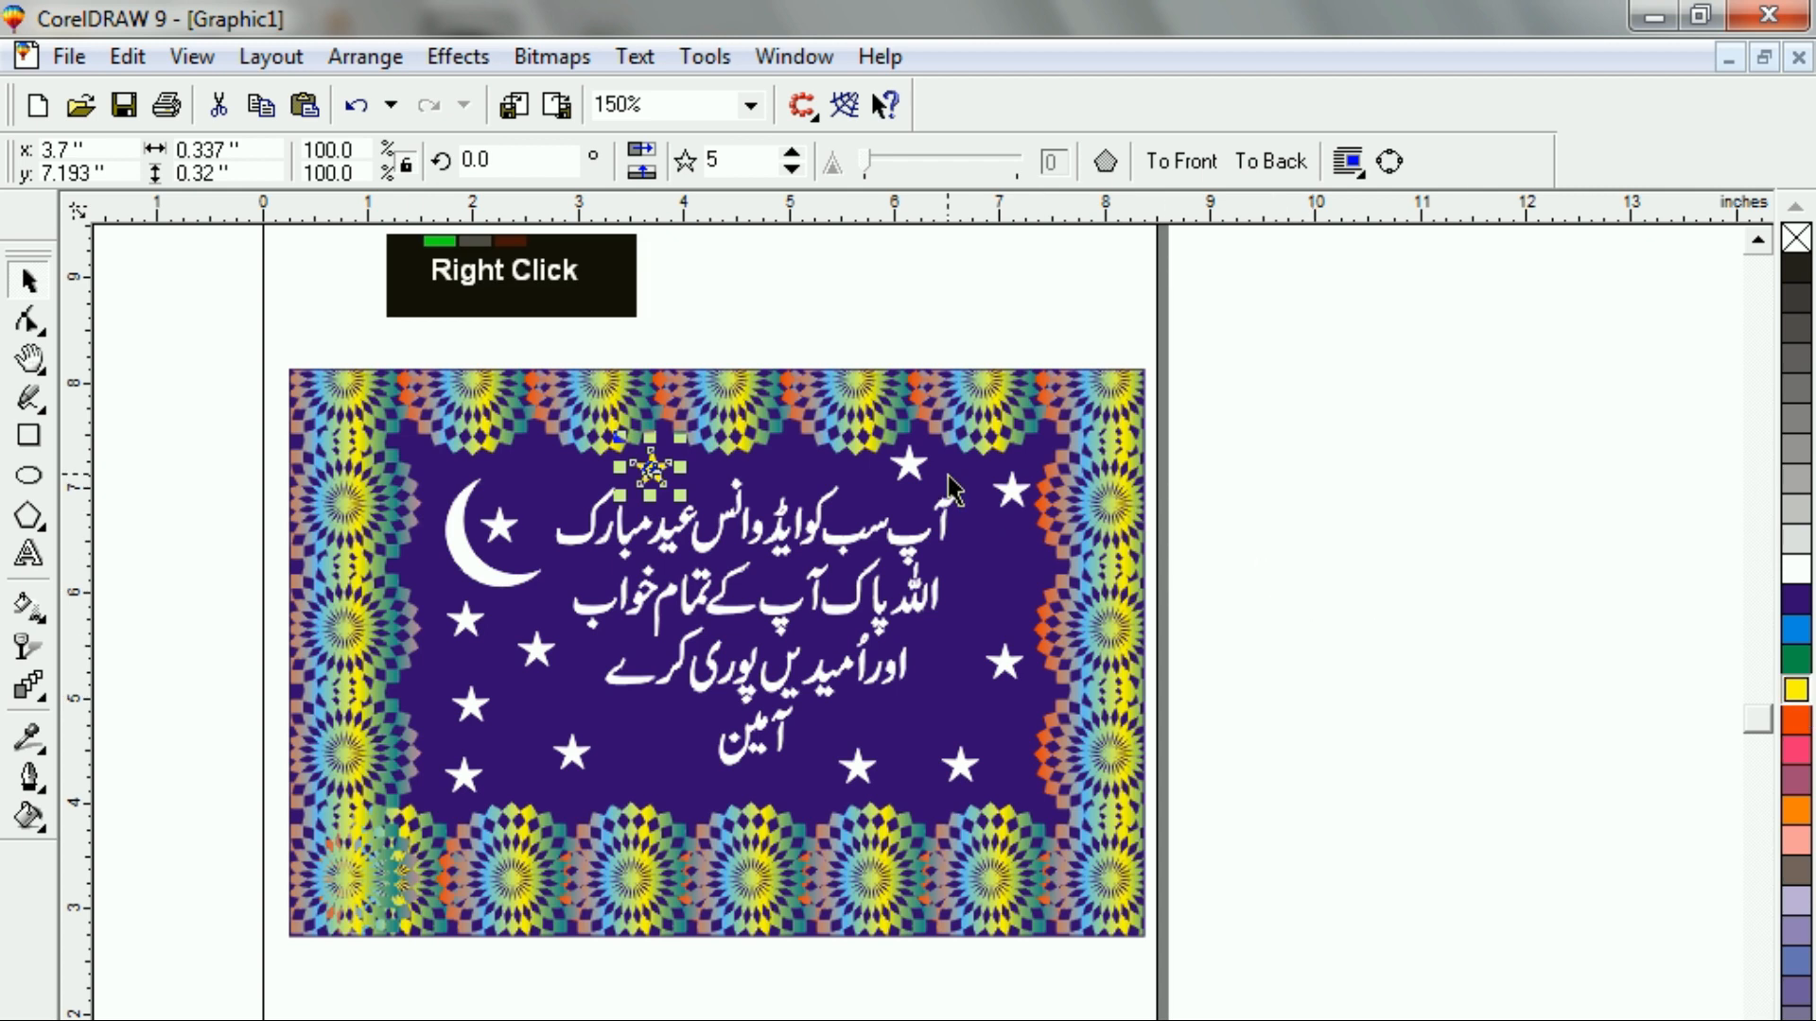
{"action": "left_click", "coordinate": [910, 466]}
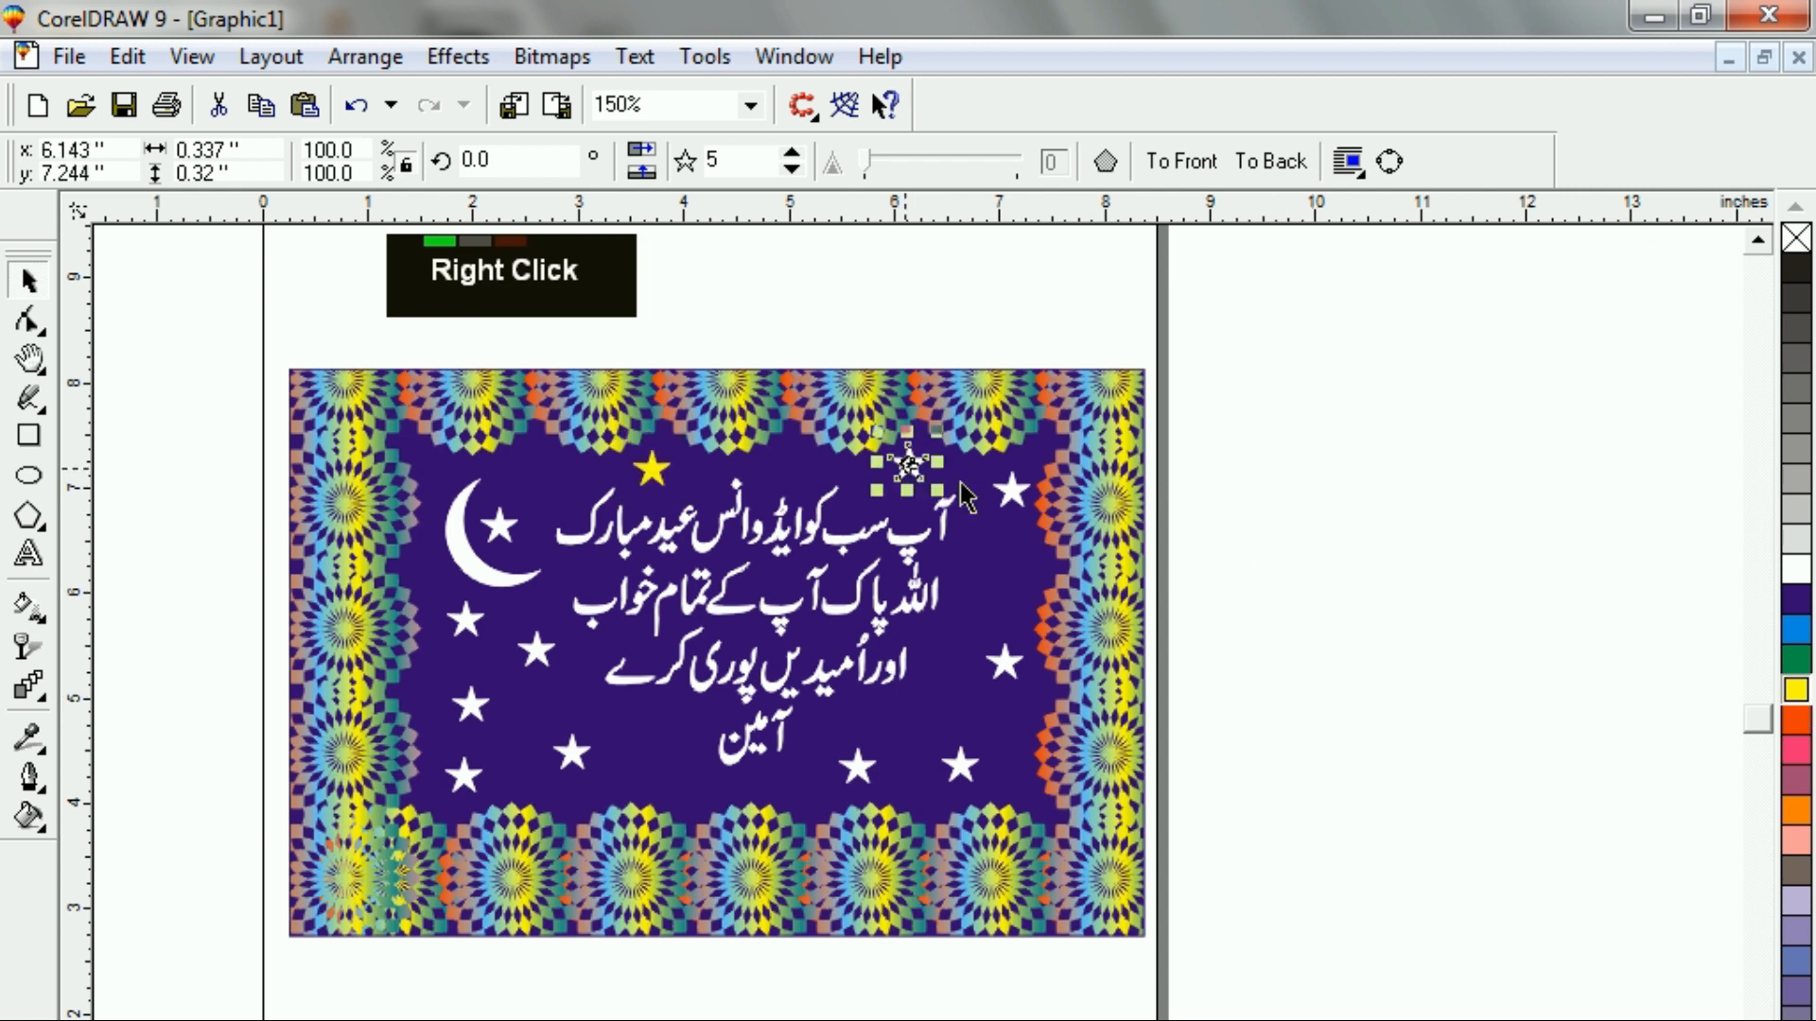
{"action": "right_click", "coordinate": [1796, 840]}
{"action": "left_click", "coordinate": [1012, 491]}
{"action": "right_click", "coordinate": [1796, 990]}
{"action": "left_click", "coordinate": [1005, 662]}
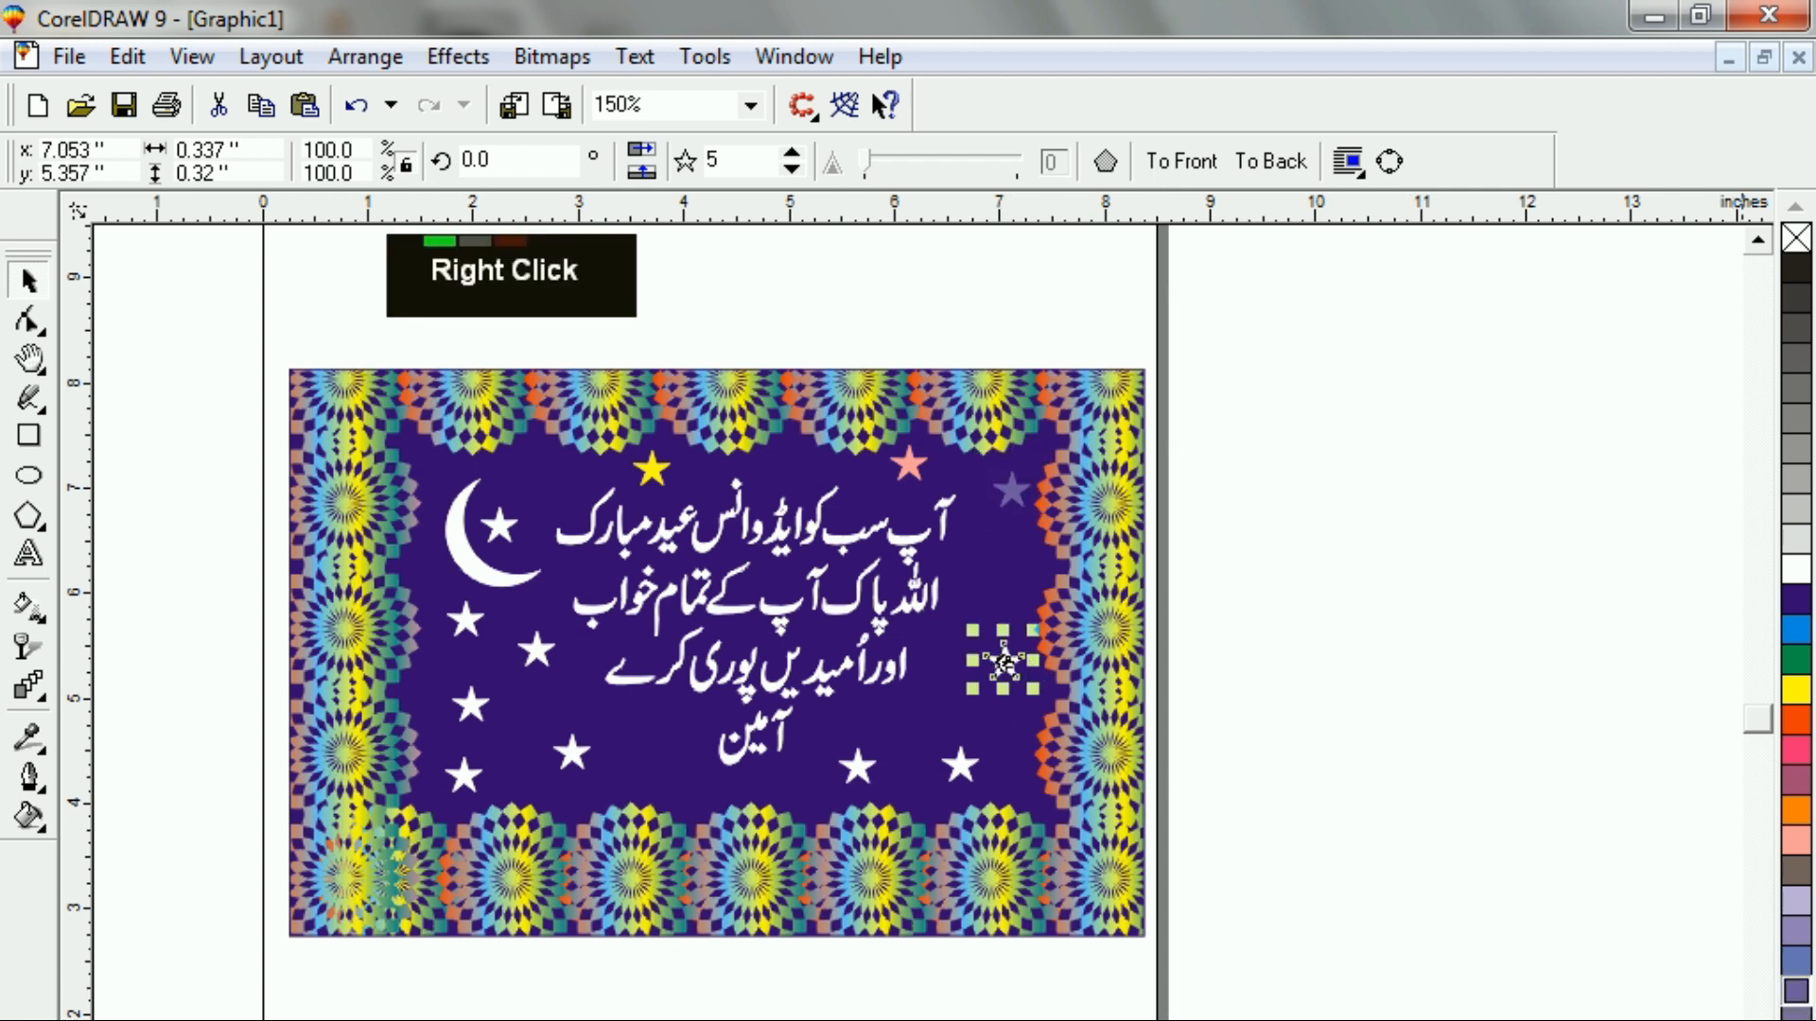